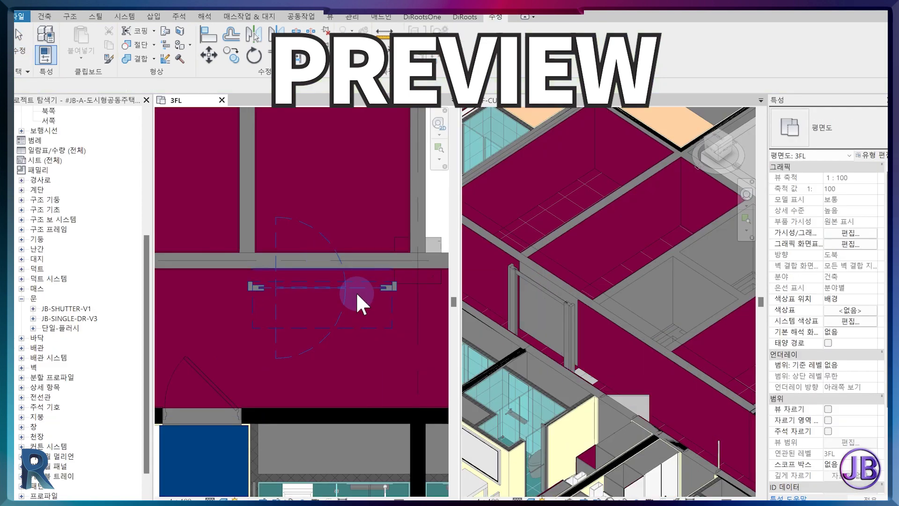
Step: Place a JB-SINGLE-DR-V3 OPEN-45 door in the corridor wall on the 3FL plan
{"action": "left_click", "coordinate": [379, 352]}
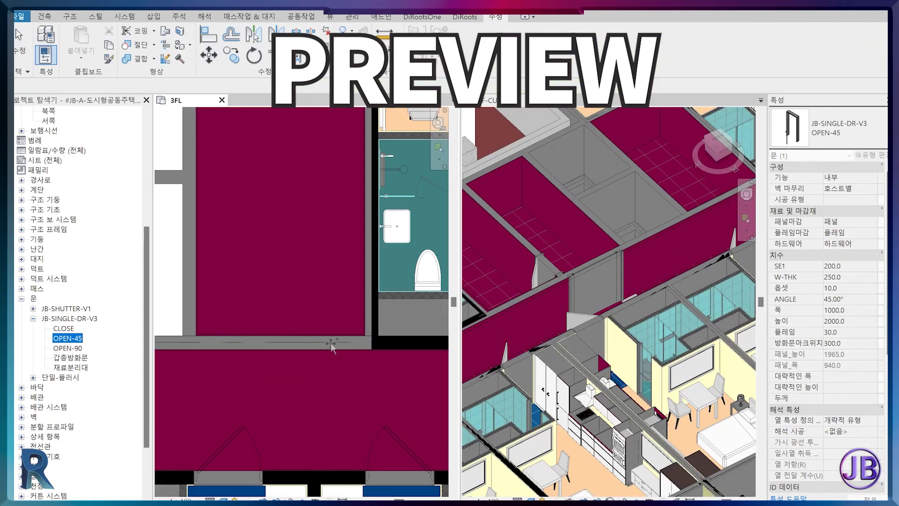
{"action": "scroll", "coordinate": [331, 345], "scroll_direction": "up", "scroll_amount": 3}
{"action": "left_click", "coordinate": [395, 300]}
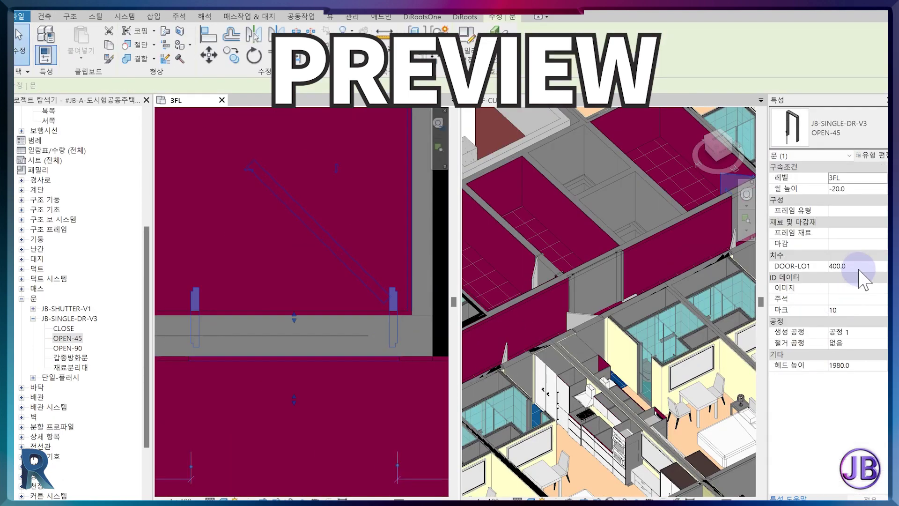
{"action": "left_click", "coordinate": [685, 260]}
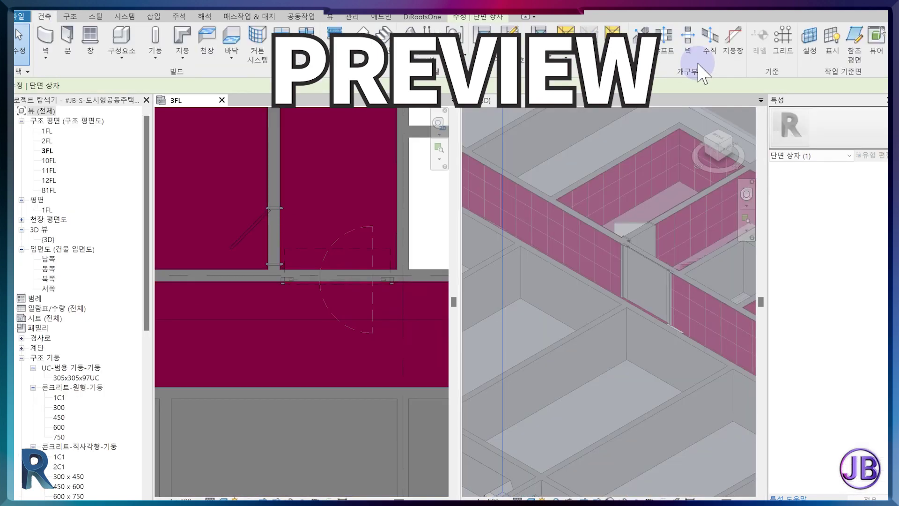
Step: Cut a rectangular wall opening at the door location in the corridor wall of the structural 3FL plan
{"action": "left_click", "coordinate": [312, 262]}
{"action": "left_click", "coordinate": [269, 262]}
{"action": "left_click", "coordinate": [424, 259]}
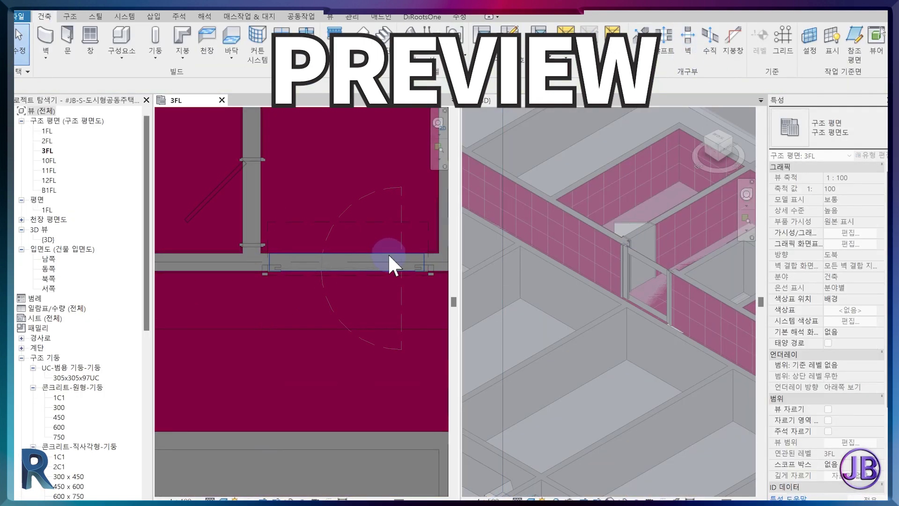
{"action": "left_click", "coordinate": [389, 255]}
{"action": "left_click", "coordinate": [389, 288]}
{"action": "scroll", "coordinate": [274, 286], "scroll_direction": "up", "scroll_amount": 3}
{"action": "scroll", "coordinate": [266, 276], "scroll_direction": "down", "scroll_amount": 4}
{"action": "left_click", "coordinate": [420, 253]}
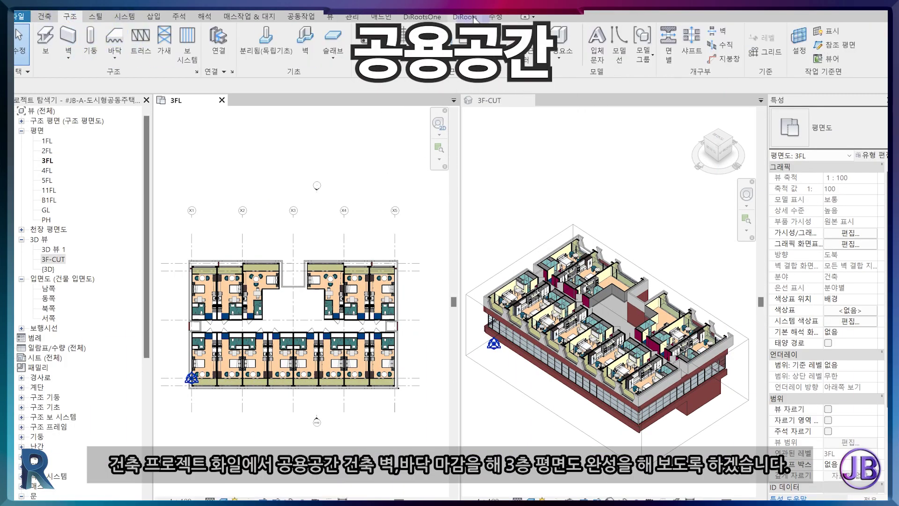
Step: Link the structural Revit project into the architectural model
{"action": "left_click", "coordinate": [154, 17]}
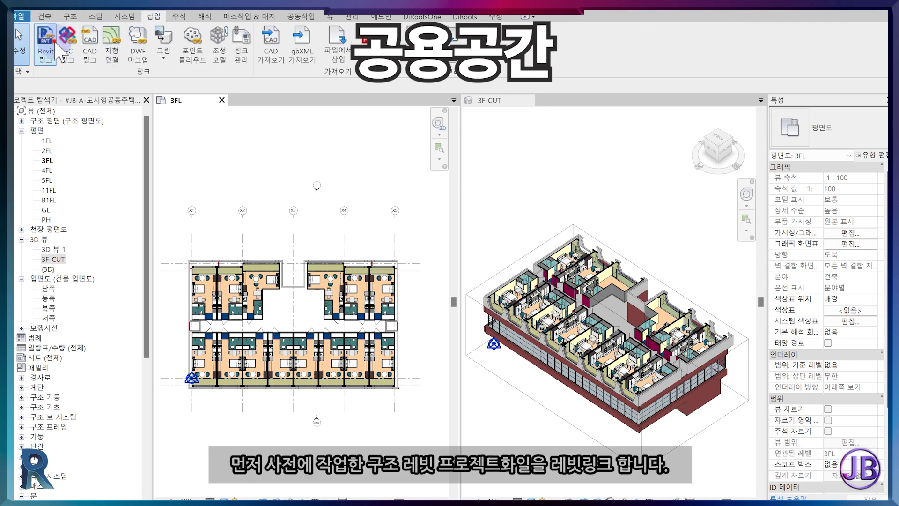
{"action": "left_click", "coordinate": [357, 183]}
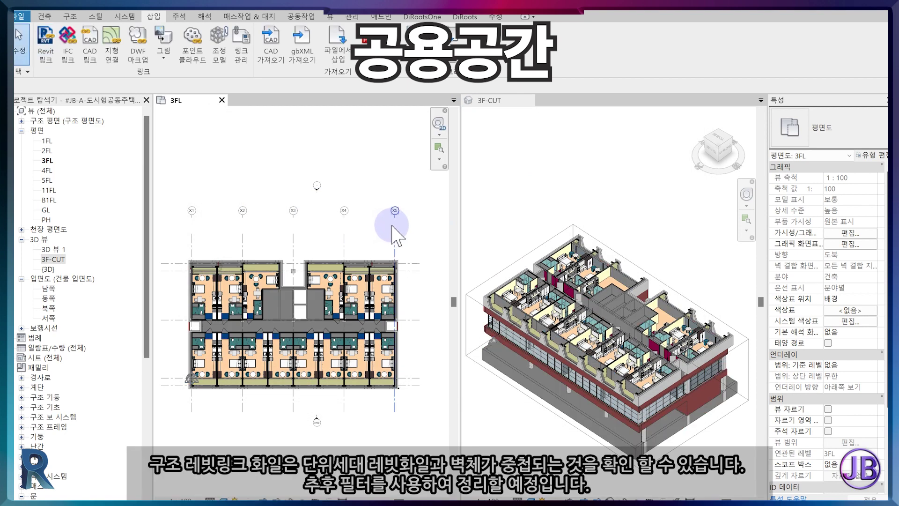
{"action": "scroll", "coordinate": [300, 318], "scroll_direction": "up", "scroll_amount": 6}
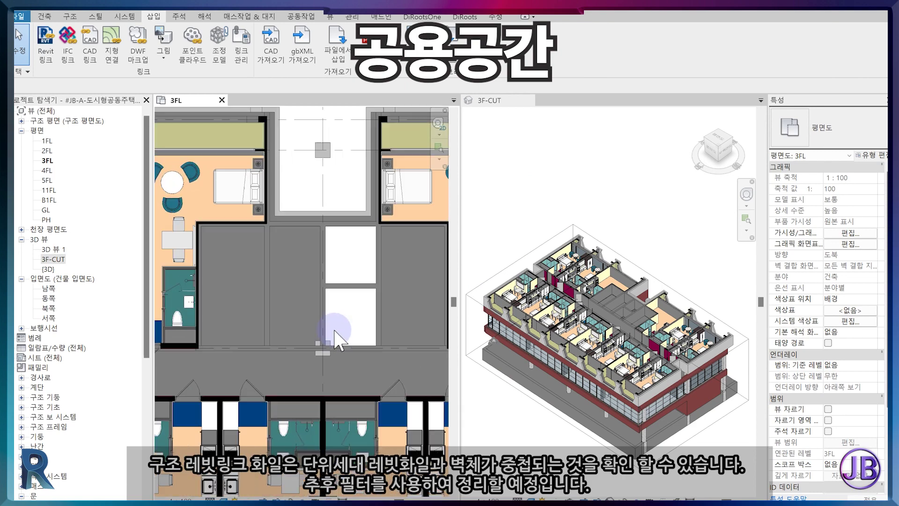
{"action": "middle_click_drag", "start_coordinate": [291, 330], "coordinate": [329, 327]}
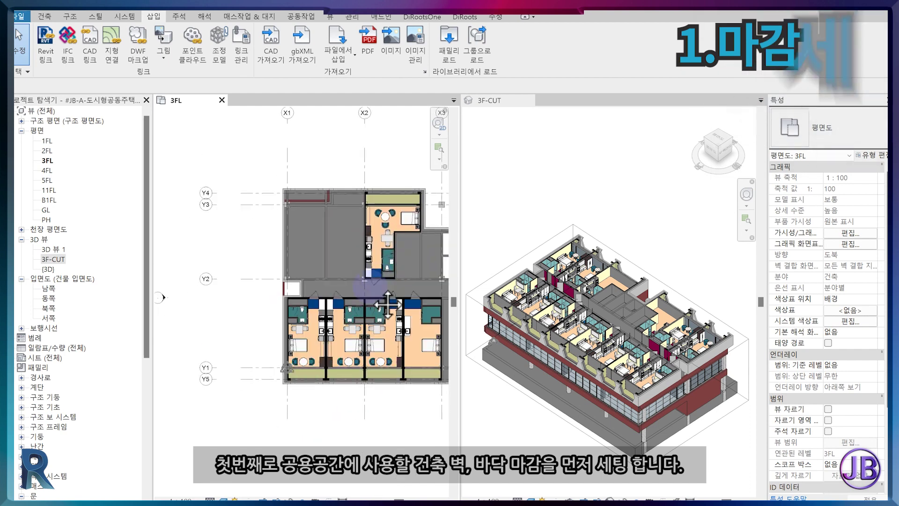
{"action": "scroll", "coordinate": [388, 304], "scroll_direction": "down", "scroll_amount": 1}
Step: Draw a rectangle of architectural walls, about 2000 by 2900 mm, outside the building beside grid lines Y1 and Y2 on the 3FL plan
{"action": "left_click", "coordinate": [51, 17]}
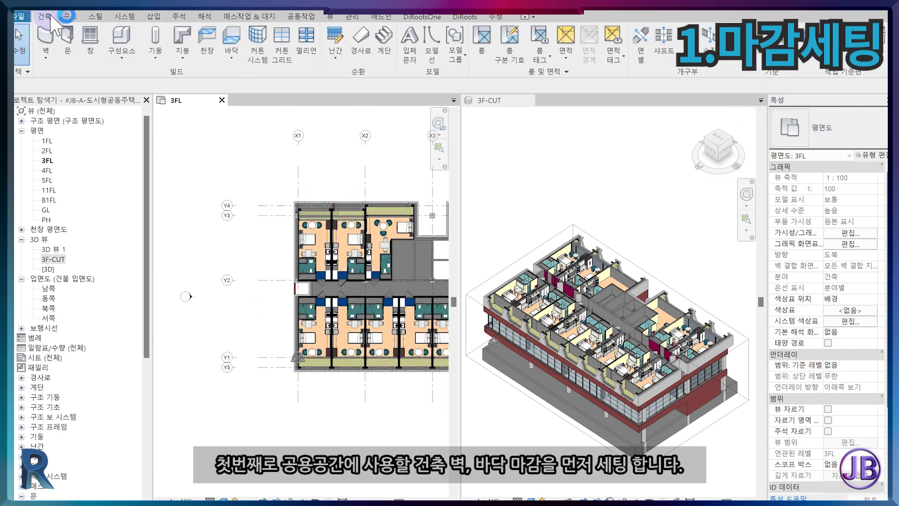
{"action": "left_click", "coordinate": [50, 56]}
{"action": "left_click", "coordinate": [71, 75]}
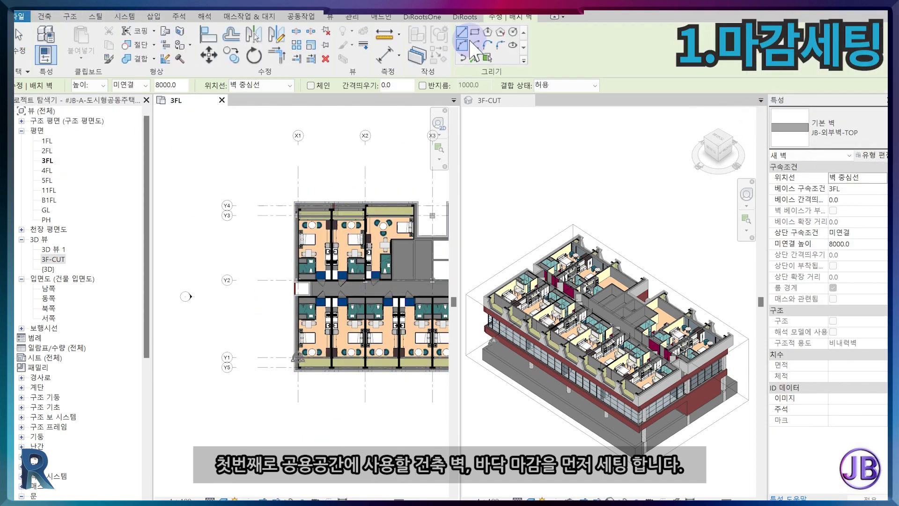
{"action": "scroll", "coordinate": [291, 311], "scroll_direction": "up", "scroll_amount": 3}
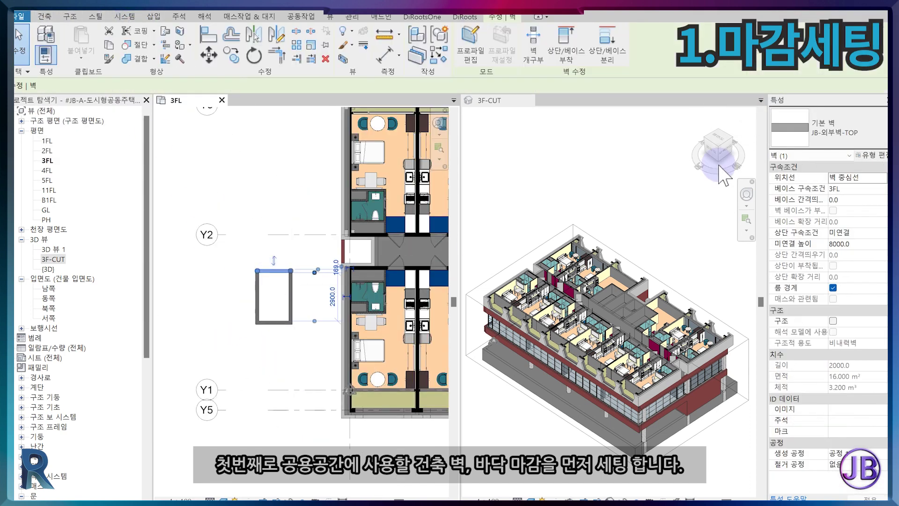
Step: Set the upper sample wall's location line to 마감면:내부 and its type to JB-복도
{"action": "left_click", "coordinate": [862, 177]}
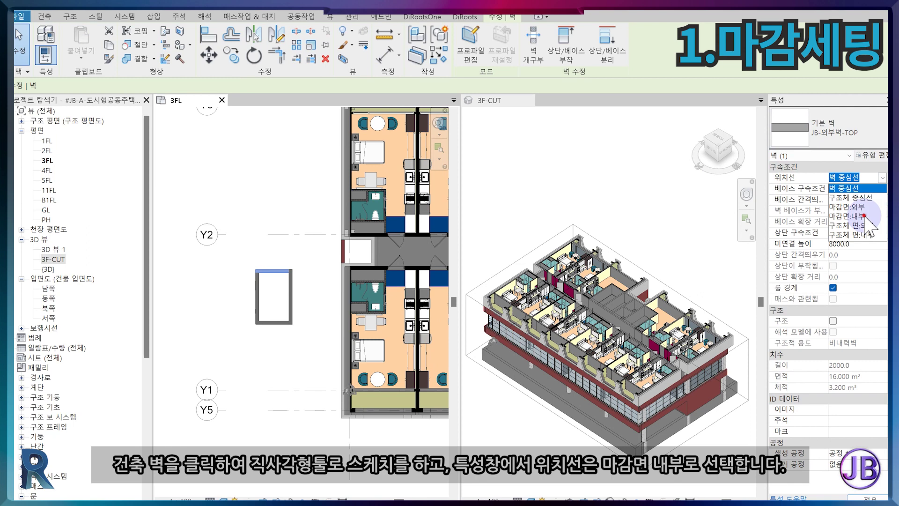
{"action": "left_click", "coordinate": [865, 216]}
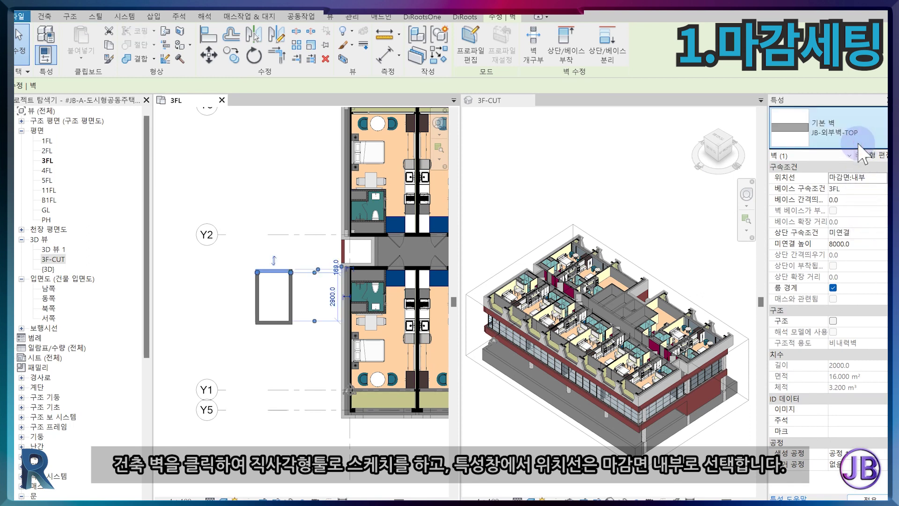
{"action": "left_click", "coordinate": [863, 140]}
{"action": "left_click", "coordinate": [792, 322]}
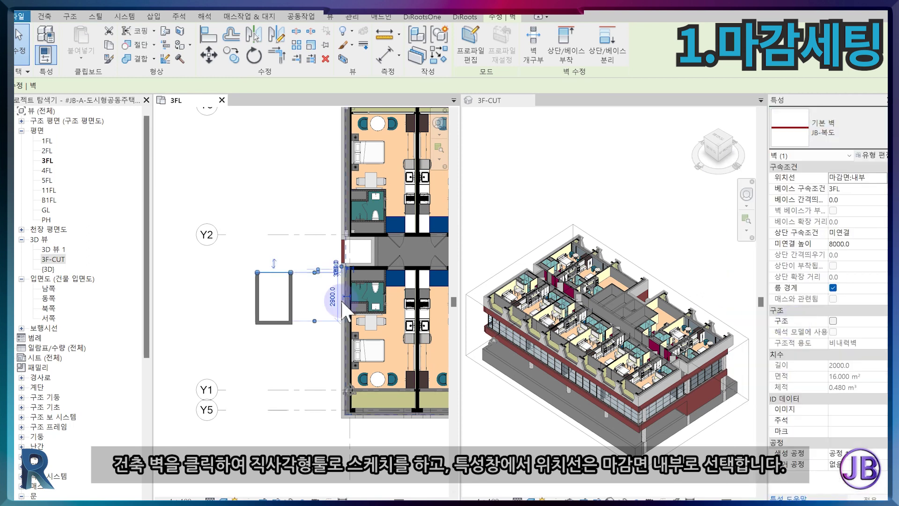
Step: Match the other three sample walls to the JB-복도 type of the upper wall
{"action": "key", "text": "Escape"}
{"action": "scroll", "coordinate": [278, 283], "scroll_direction": "up", "scroll_amount": 7}
{"action": "key", "text": "m"}
{"action": "key", "text": "a"}
{"action": "left_click", "coordinate": [309, 228]}
{"action": "left_click", "coordinate": [338, 263]}
{"action": "left_click", "coordinate": [163, 337]}
{"action": "left_click", "coordinate": [262, 491]}
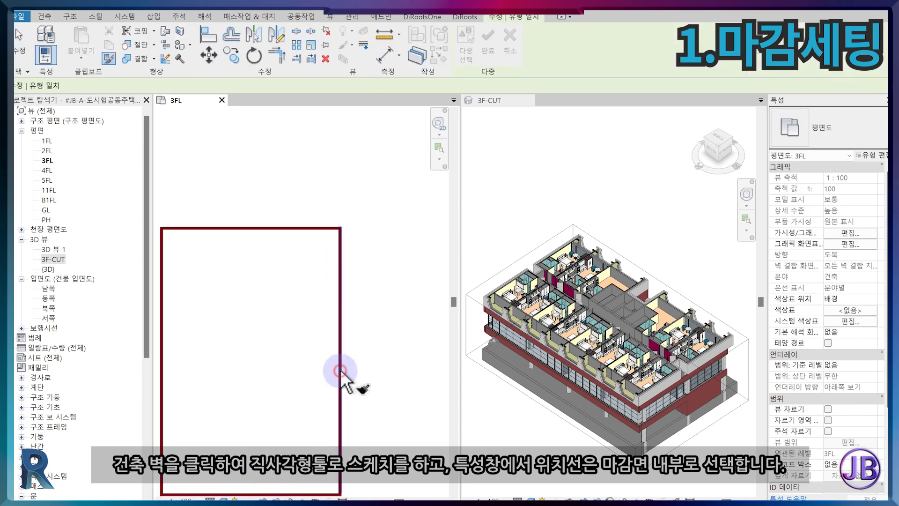
{"action": "key", "text": "Escape"}
{"action": "left_click", "coordinate": [161, 320]}
{"action": "middle_click_drag", "start_coordinate": [161, 320], "coordinate": [178, 232]}
{"action": "key", "text": "Escape"}
{"action": "left_click", "coordinate": [282, 404]}
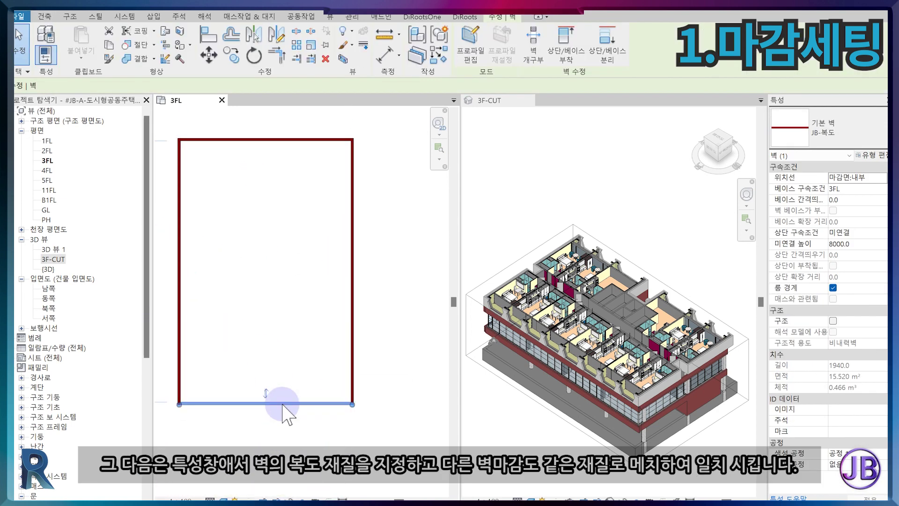
{"action": "key", "text": "Escape"}
Step: Create an architectural floor from a rectangular boundary sketched inside the sample walls
{"action": "left_click", "coordinate": [231, 57]}
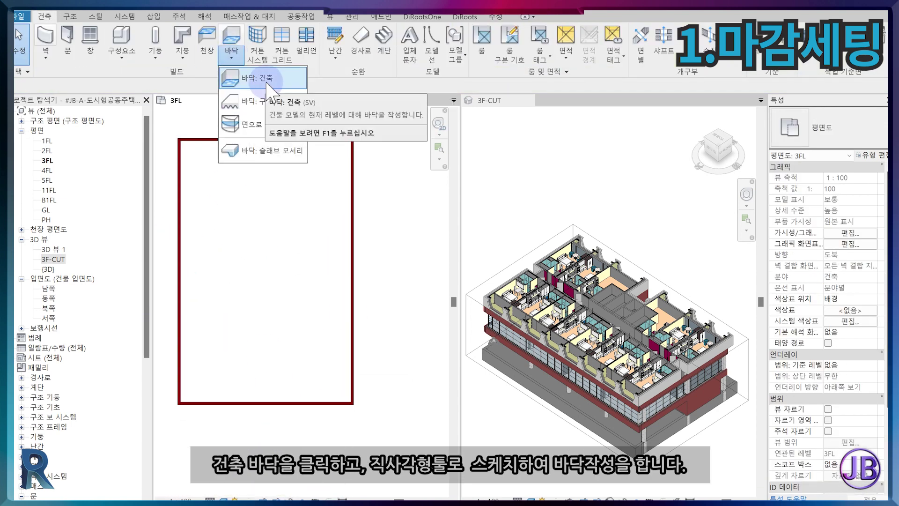
{"action": "left_click", "coordinate": [265, 79]}
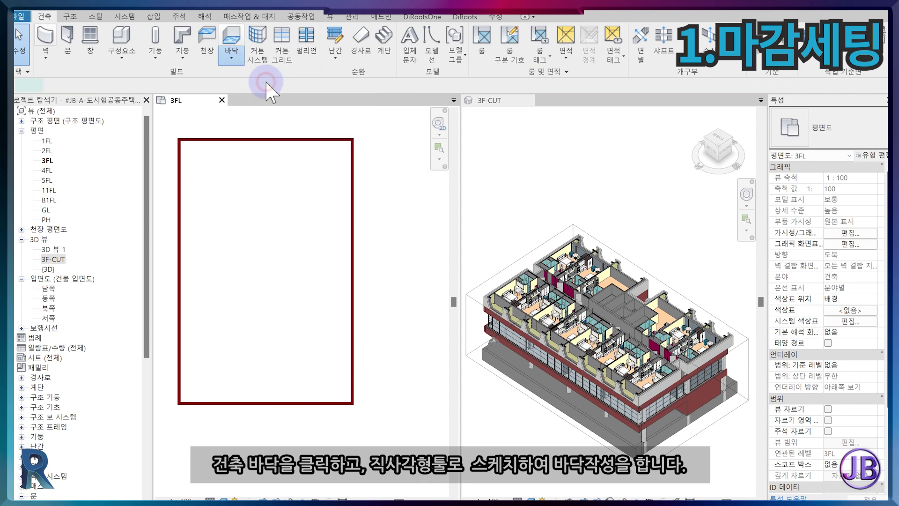
{"action": "left_click", "coordinate": [207, 178]}
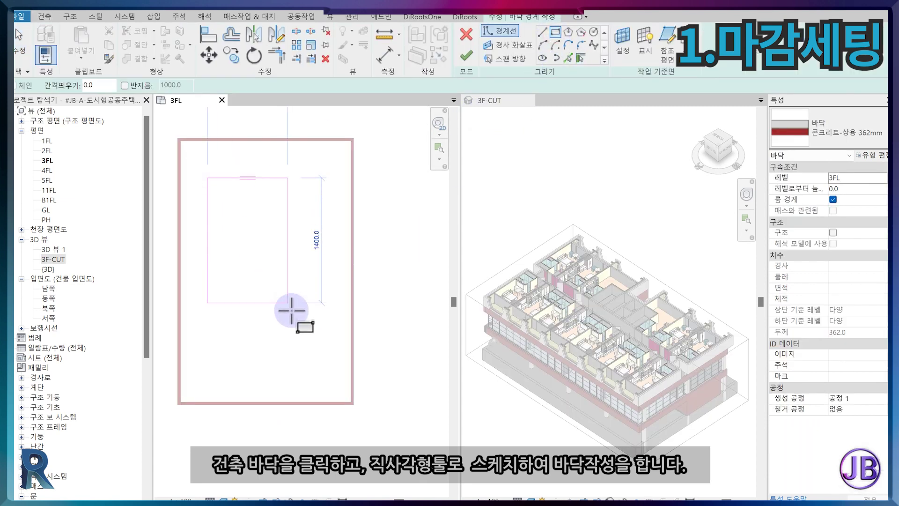
{"action": "left_click", "coordinate": [296, 312]}
{"action": "left_click", "coordinate": [466, 56]}
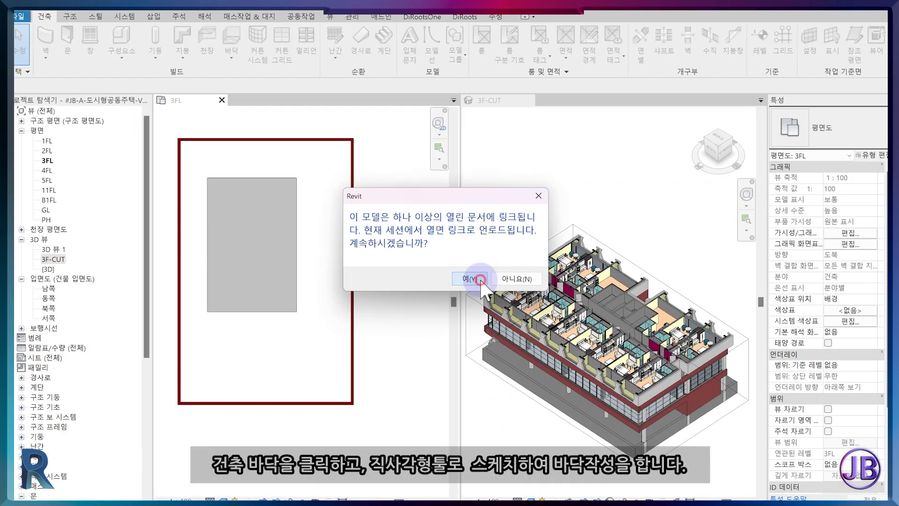
Step: Open REF-UNIT_33.rvt, accepting that its link is unloaded, and copy its #FIN-복도 corridor wall
{"action": "left_click", "coordinate": [480, 279]}
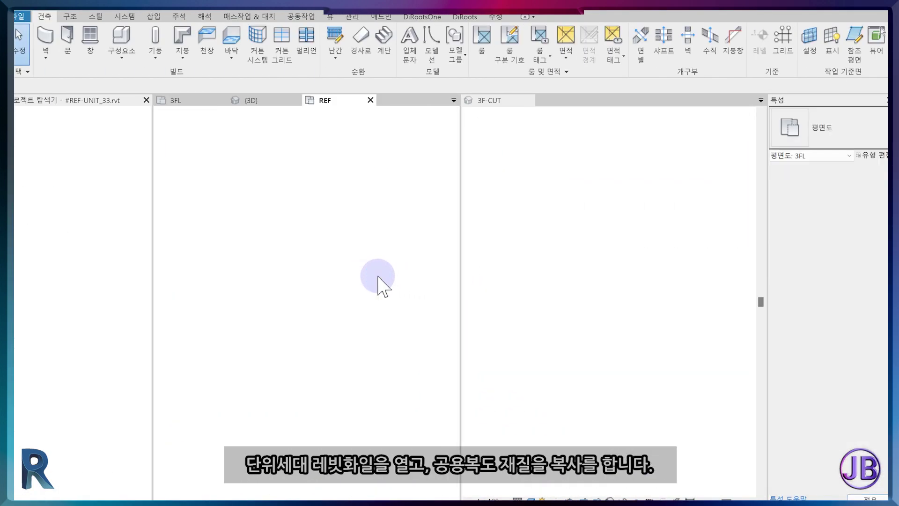
{"action": "scroll", "coordinate": [342, 323], "scroll_direction": "up", "scroll_amount": 5}
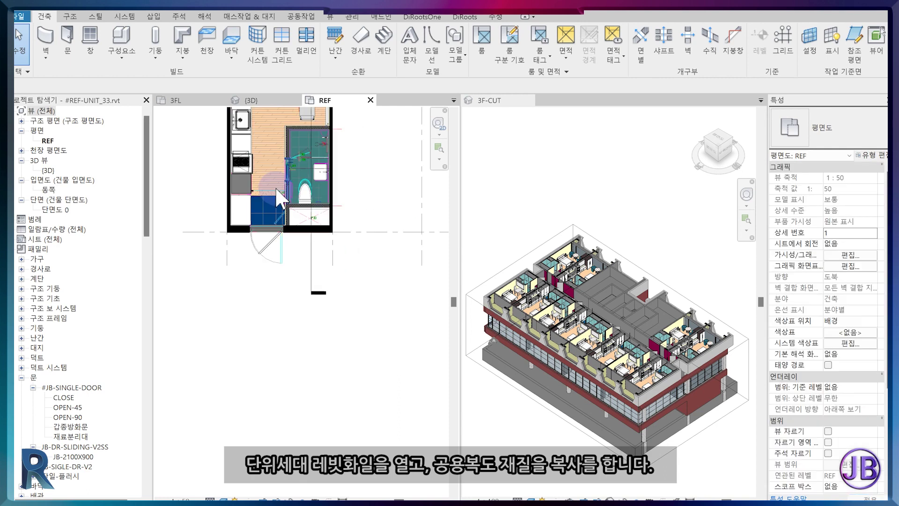
{"action": "left_click", "coordinate": [227, 243]}
{"action": "left_click", "coordinate": [174, 100]}
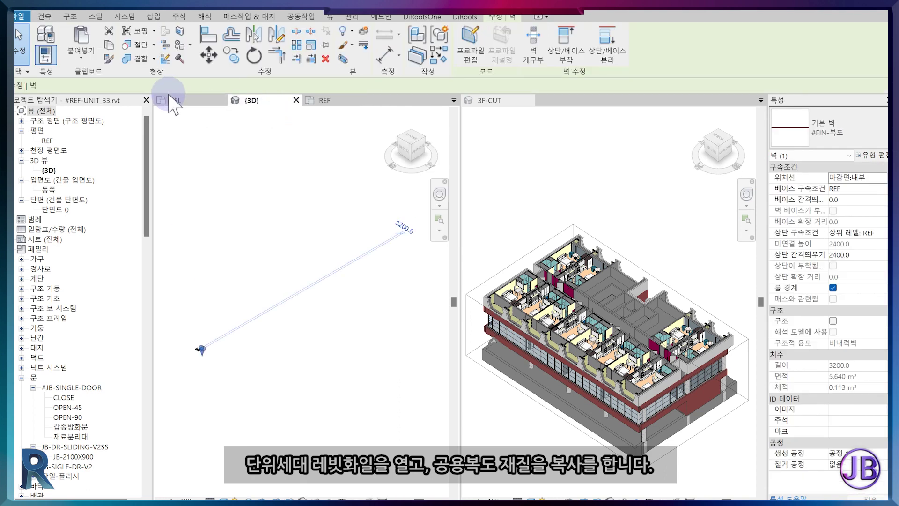
Step: Paste the corridor wall beside the sample walls in 3FL and match the sample walls to #FIN-복도
{"action": "key", "text": "m"}
{"action": "key", "text": "a"}
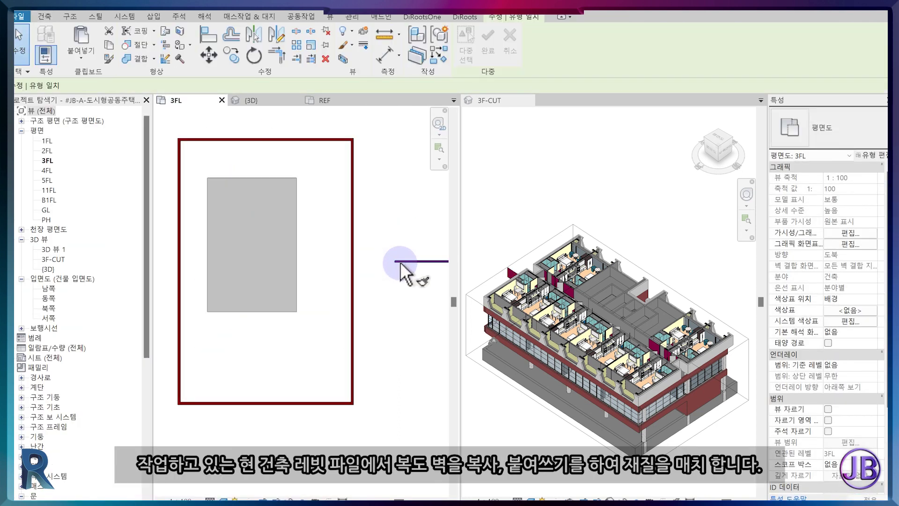
{"action": "left_click", "coordinate": [270, 405]}
{"action": "key", "text": "Escape"}
{"action": "key", "text": "Escape"}
{"action": "left_click", "coordinate": [278, 404]}
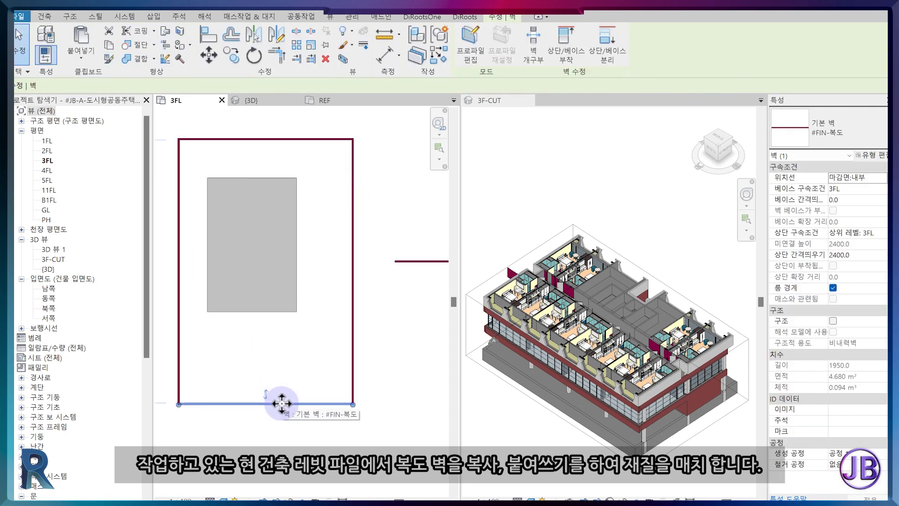
Step: Copy the #FIN-F-출입구 30mm entrance floor from the REF plan of the unit file
{"action": "key", "text": "ctrl+c"}
{"action": "left_click", "coordinate": [333, 99]}
{"action": "left_click", "coordinate": [260, 206]}
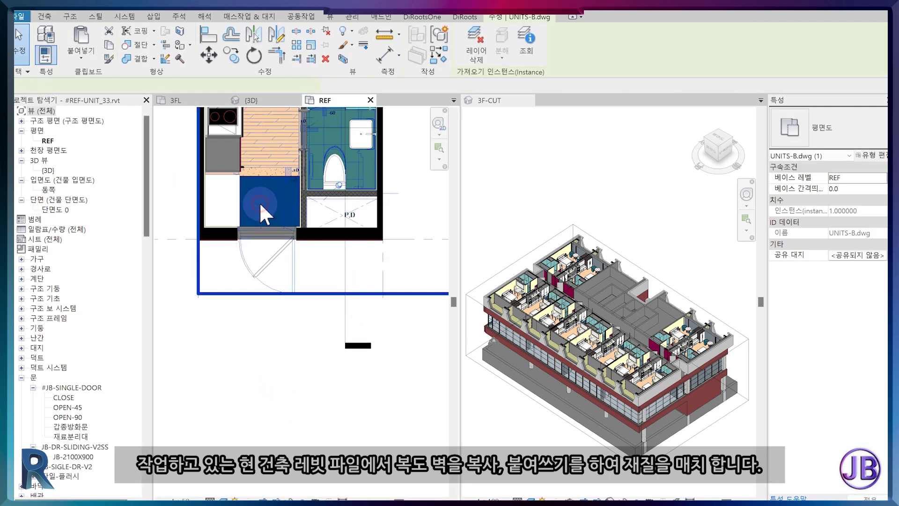
{"action": "key", "text": "Escape"}
{"action": "scroll", "coordinate": [265, 210], "scroll_direction": "up", "scroll_amount": 2}
{"action": "left_click", "coordinate": [271, 221]}
{"action": "key", "text": "Escape"}
{"action": "scroll", "coordinate": [300, 269], "scroll_direction": "up", "scroll_amount": 3}
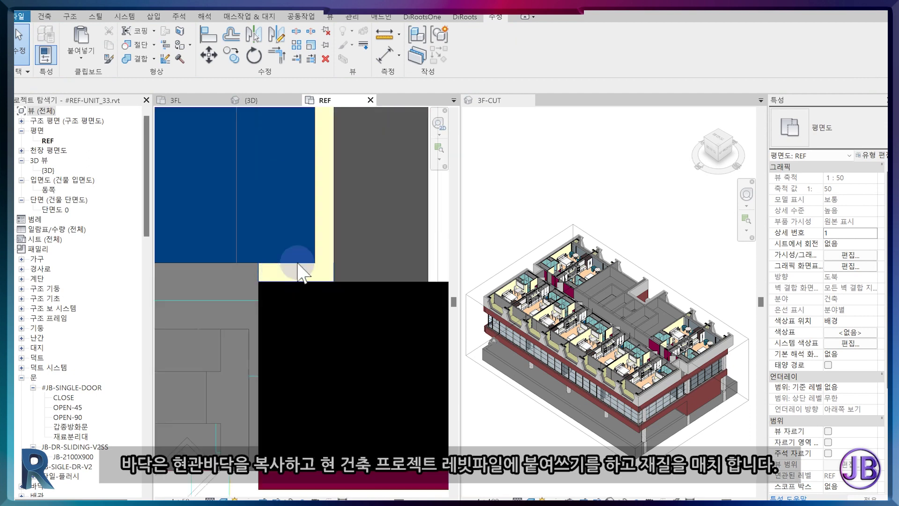
{"action": "left_click", "coordinate": [307, 271]}
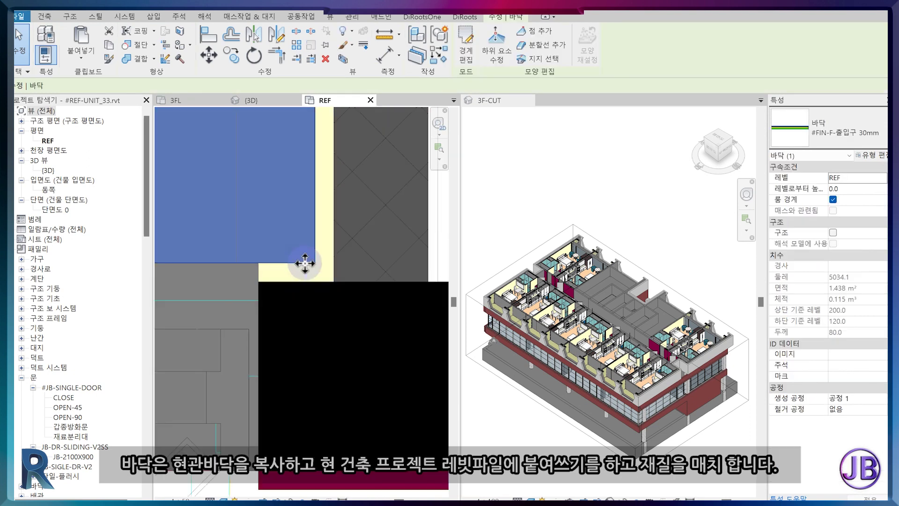
Step: Paste the copied entrance floor beside the sample walls on the 3FL plan
{"action": "left_click", "coordinate": [252, 100]}
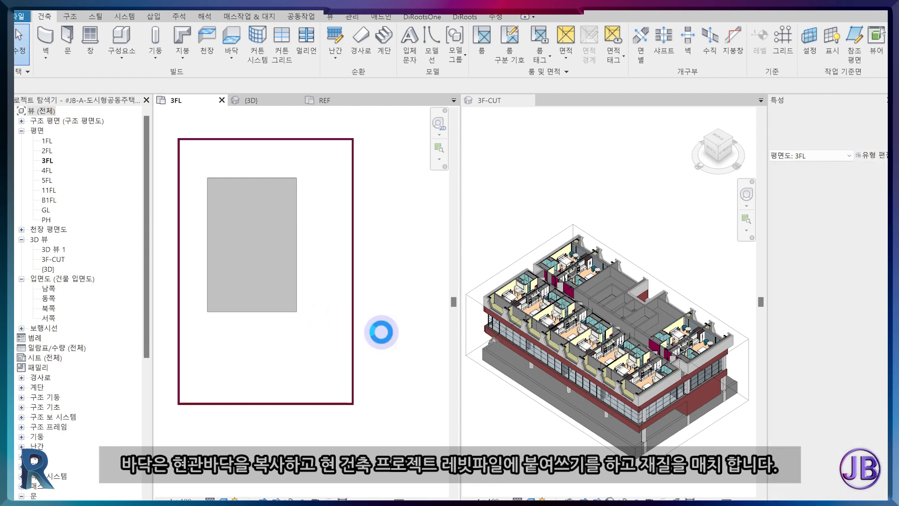
{"action": "key", "text": "ctrl+v"}
{"action": "left_click", "coordinate": [481, 309]}
{"action": "left_click", "coordinate": [375, 303]}
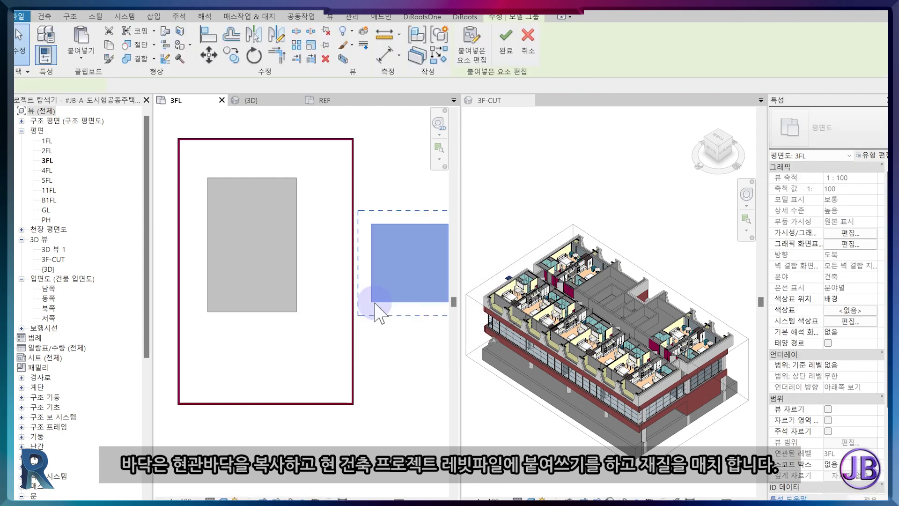
Step: Match the sample floor to the #FIN-F-출입구 30mm type and delete the pasted entrance floor
{"action": "key", "text": "m"}
{"action": "key", "text": "a"}
{"action": "left_click", "coordinate": [384, 303]}
{"action": "left_click", "coordinate": [296, 292]}
{"action": "key", "text": "Escape"}
{"action": "key", "text": "Escape"}
{"action": "left_click_drag", "start_coordinate": [402, 323], "coordinate": [372, 277]}
{"action": "key", "text": "Delete"}
Step: From the sample floor's 마감재 1 layer, duplicate the #FIN-공용복도 material and name the copy #FIN-F-공용복도
{"action": "left_click", "coordinate": [297, 221]}
{"action": "left_click", "coordinate": [870, 155]}
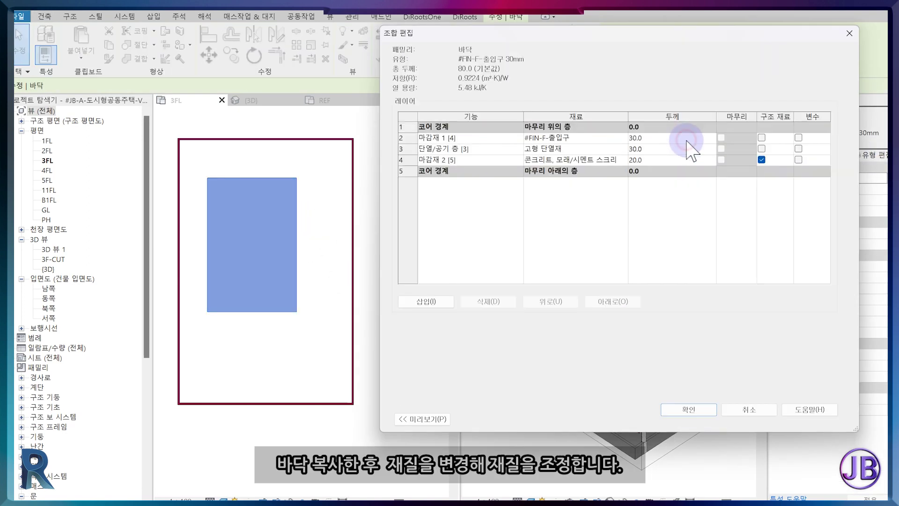
{"action": "left_click", "coordinate": [623, 137]}
{"action": "left_click", "coordinate": [187, 158]}
{"action": "right_click", "coordinate": [202, 162]}
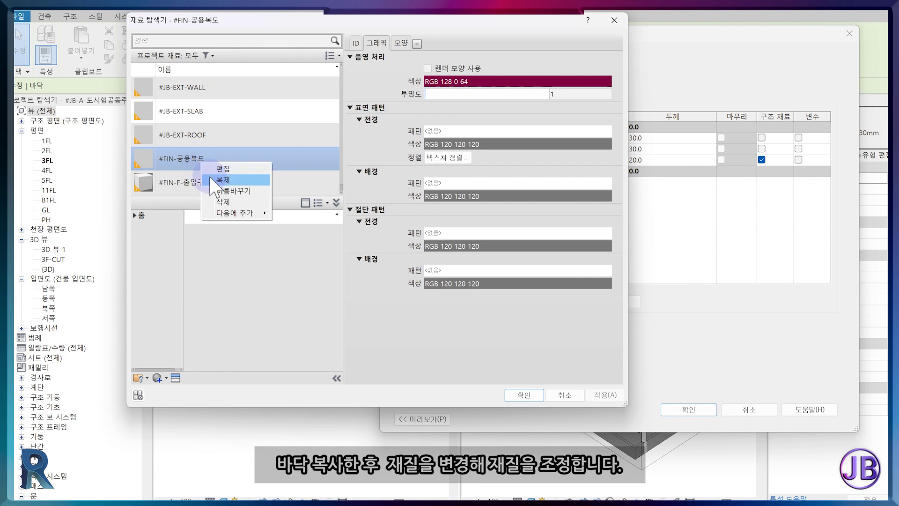
{"action": "left_click", "coordinate": [223, 180]}
{"action": "type", "text": "#FIN-F-공용복도"}
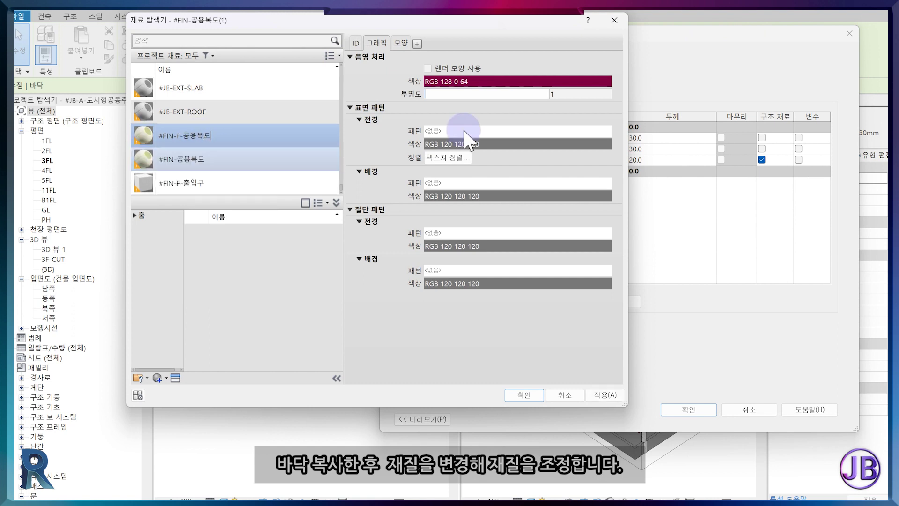
Step: Give the #FIN-F-공용복도 material the 600 x 600mm model pattern as surface foreground and confirm the floor type's layer changes
{"action": "left_click", "coordinate": [466, 131]}
{"action": "left_click", "coordinate": [536, 170]}
{"action": "scroll", "coordinate": [504, 281], "scroll_direction": "down", "scroll_amount": 5}
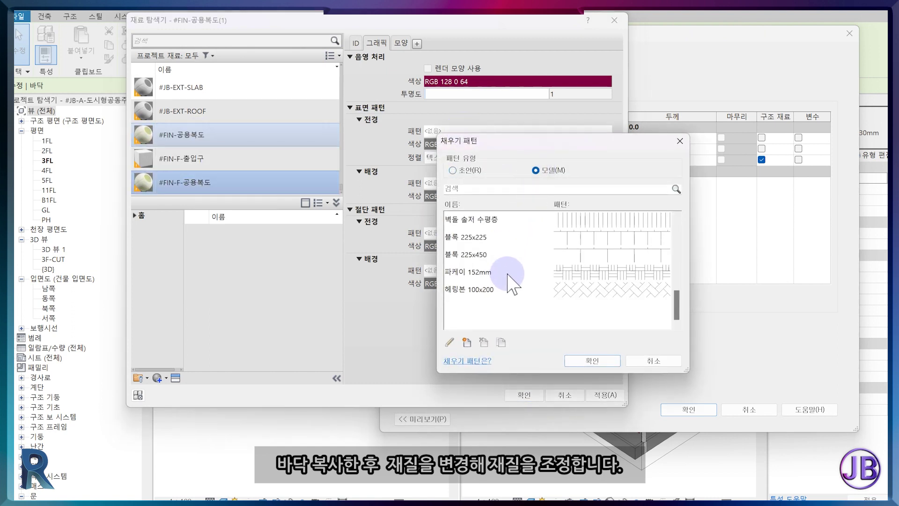
{"action": "scroll", "coordinate": [507, 285], "scroll_direction": "up", "scroll_amount": 3}
{"action": "left_click", "coordinate": [468, 244]}
{"action": "left_click", "coordinate": [592, 361]}
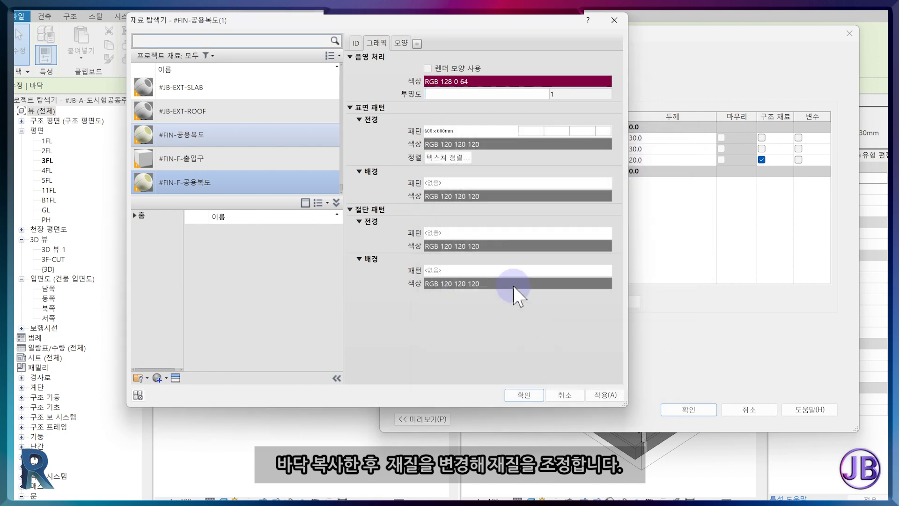
{"action": "left_click", "coordinate": [521, 393]}
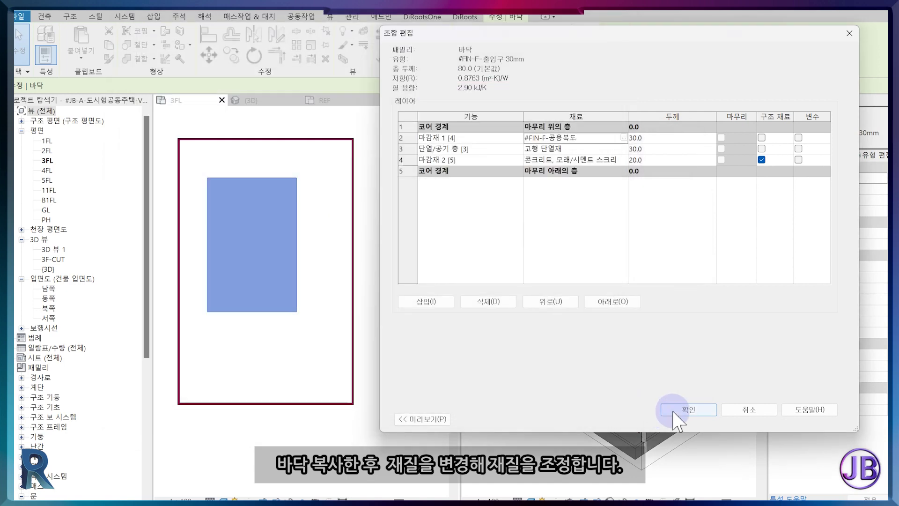
{"action": "left_click", "coordinate": [685, 411]}
{"action": "left_click", "coordinate": [705, 417]}
{"action": "left_click", "coordinate": [306, 308]}
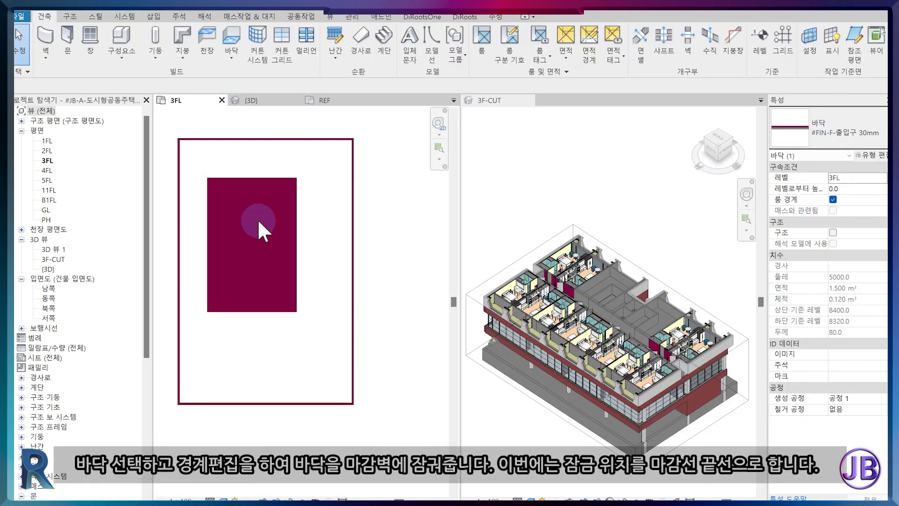
Step: Edit the sample floor's boundary and align its upper and right lines to the surrounding finish walls
{"action": "scroll", "coordinate": [270, 208], "scroll_direction": "up", "scroll_amount": 3}
{"action": "middle_click_drag", "start_coordinate": [296, 168], "coordinate": [343, 248]}
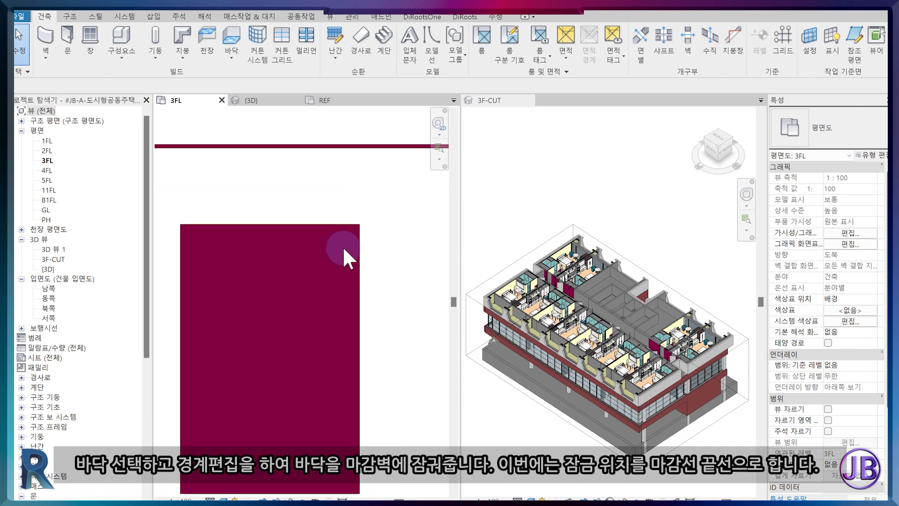
{"action": "double_click", "coordinate": [297, 227]}
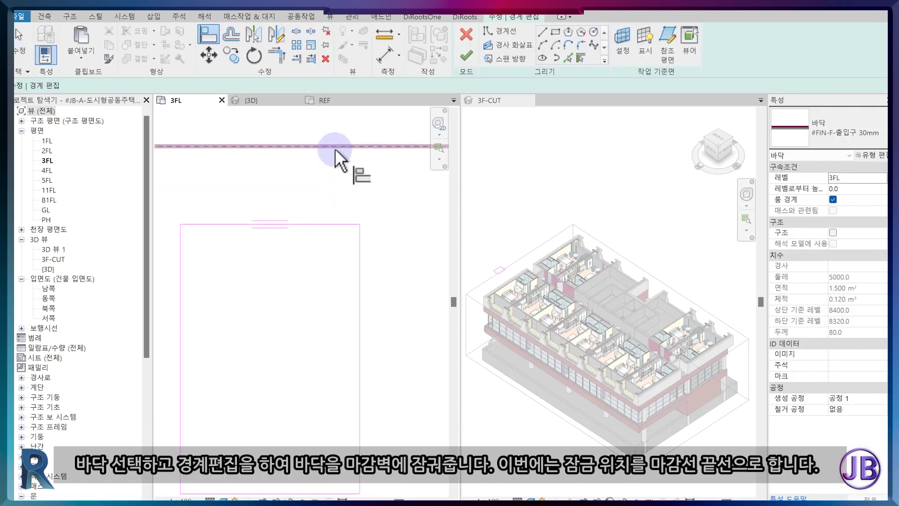
{"action": "left_click", "coordinate": [344, 136]}
{"action": "left_click", "coordinate": [325, 296]}
{"action": "scroll", "coordinate": [325, 295], "scroll_direction": "down", "scroll_amount": 2}
{"action": "middle_click_drag", "start_coordinate": [349, 301], "coordinate": [275, 221]}
{"action": "scroll", "coordinate": [414, 242], "scroll_direction": "up", "scroll_amount": 2}
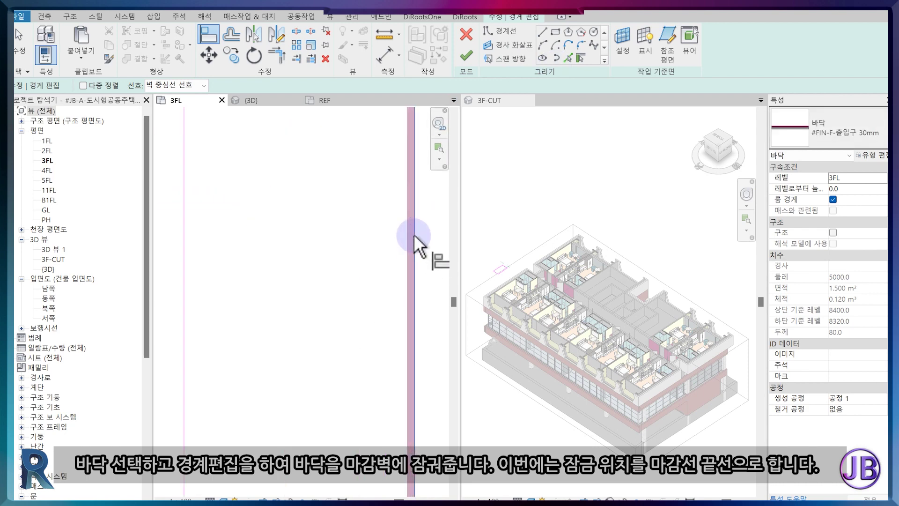
{"action": "scroll", "coordinate": [262, 197], "scroll_direction": "down", "scroll_amount": 2}
{"action": "scroll", "coordinate": [305, 328], "scroll_direction": "up", "scroll_amount": 2}
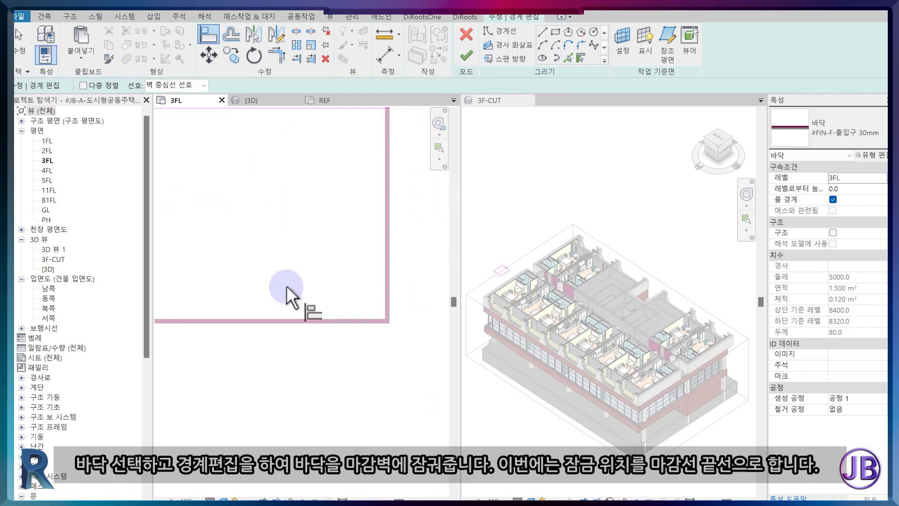
Step: Align and lock the floor's lower and left boundary lines to the finish walls and finish the boundary edit
{"action": "left_click", "coordinate": [323, 360]}
{"action": "left_click", "coordinate": [317, 146]}
{"action": "scroll", "coordinate": [314, 162], "scroll_direction": "down", "scroll_amount": 3}
{"action": "scroll", "coordinate": [165, 241], "scroll_direction": "up", "scroll_amount": 3}
{"action": "middle_click_drag", "start_coordinate": [164, 241], "coordinate": [345, 264]}
{"action": "left_click", "coordinate": [344, 263]}
{"action": "scroll", "coordinate": [331, 258], "scroll_direction": "down", "scroll_amount": 4}
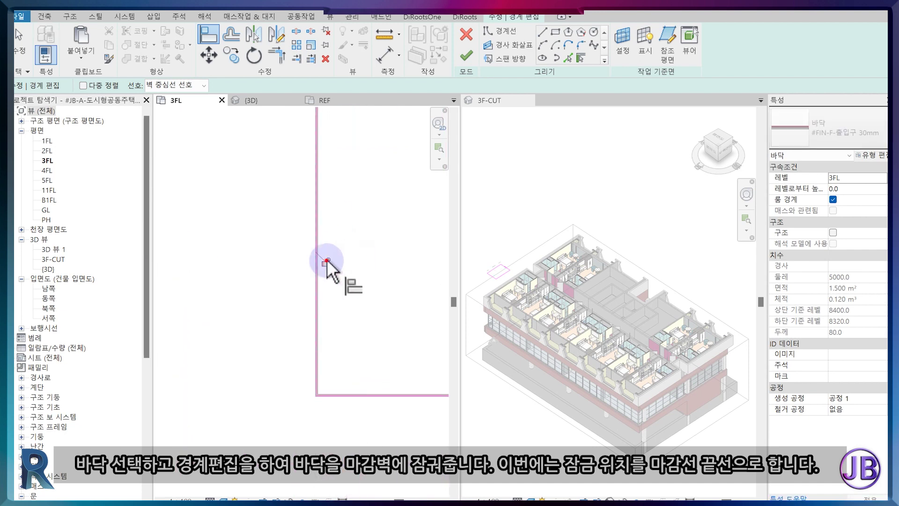
{"action": "left_click", "coordinate": [466, 55]}
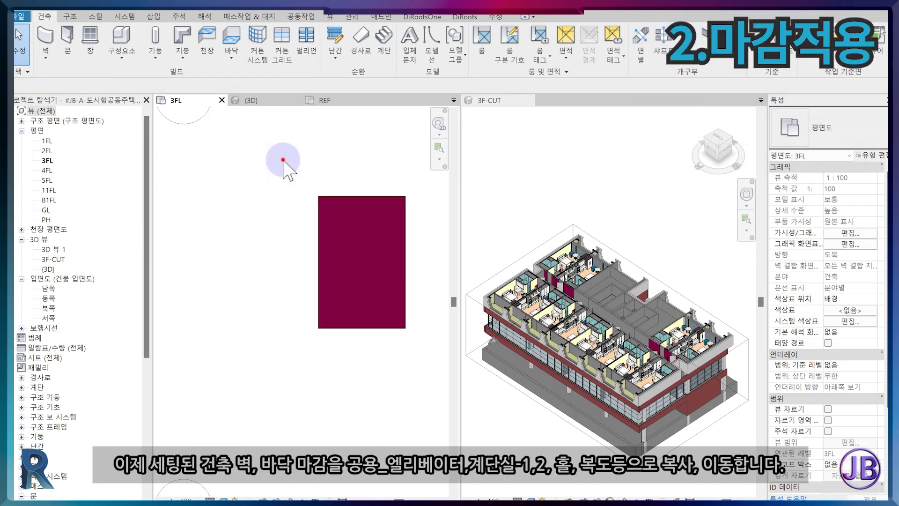
Step: Copy the sample finish walls and floor into the elevator hall of the 3FL plan
{"action": "left_click_drag", "start_coordinate": [278, 157], "coordinate": [428, 360]}
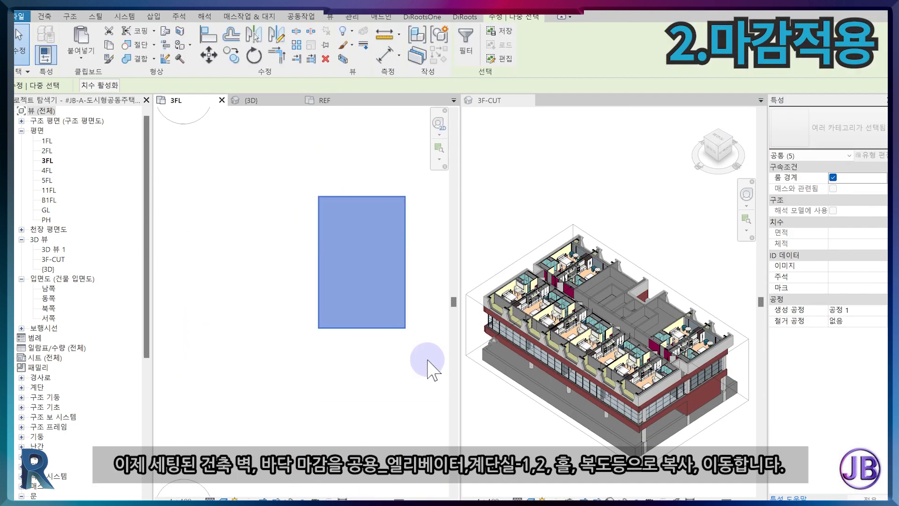
{"action": "key", "text": "c"}
{"action": "key", "text": "o"}
{"action": "left_click", "coordinate": [368, 307]}
{"action": "scroll", "coordinate": [275, 344], "scroll_direction": "down", "scroll_amount": 4}
{"action": "middle_click_drag", "start_coordinate": [443, 268], "coordinate": [319, 298]}
{"action": "middle_click_drag", "start_coordinate": [387, 291], "coordinate": [364, 259]}
{"action": "scroll", "coordinate": [323, 277], "scroll_direction": "up", "scroll_amount": 4}
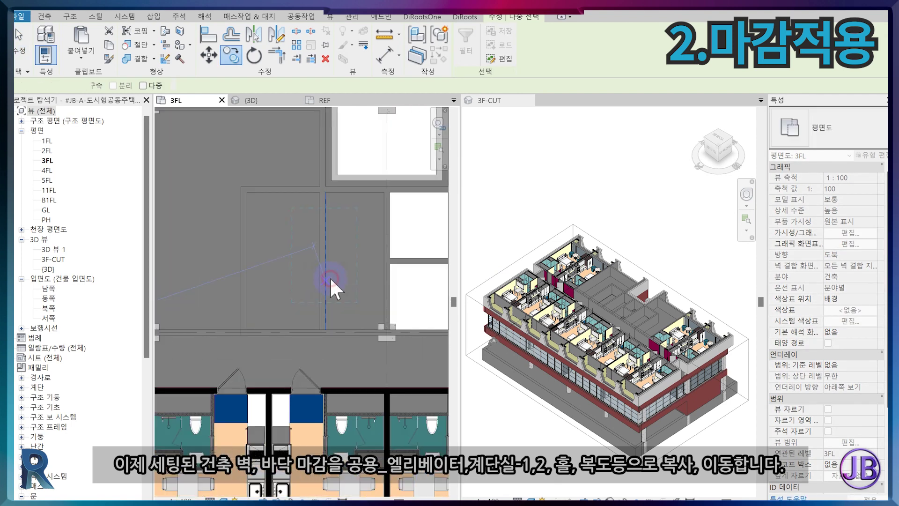
{"action": "left_click", "coordinate": [330, 277]}
{"action": "scroll", "coordinate": [381, 192], "scroll_direction": "up", "scroll_amount": 3}
{"action": "key", "text": "Escape"}
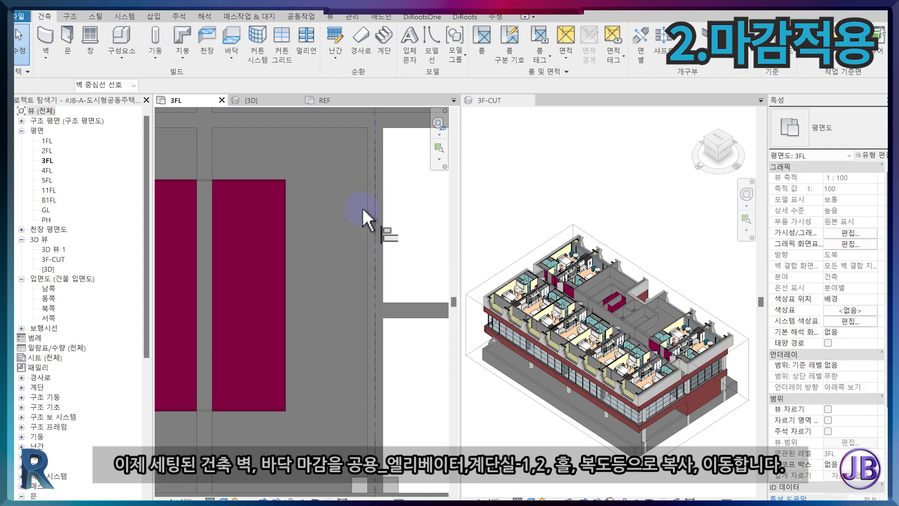
Step: Align the elevator hall's right and upper finish walls to the faces of the structural walls
{"action": "left_click", "coordinate": [366, 207]}
{"action": "left_click", "coordinate": [290, 201]}
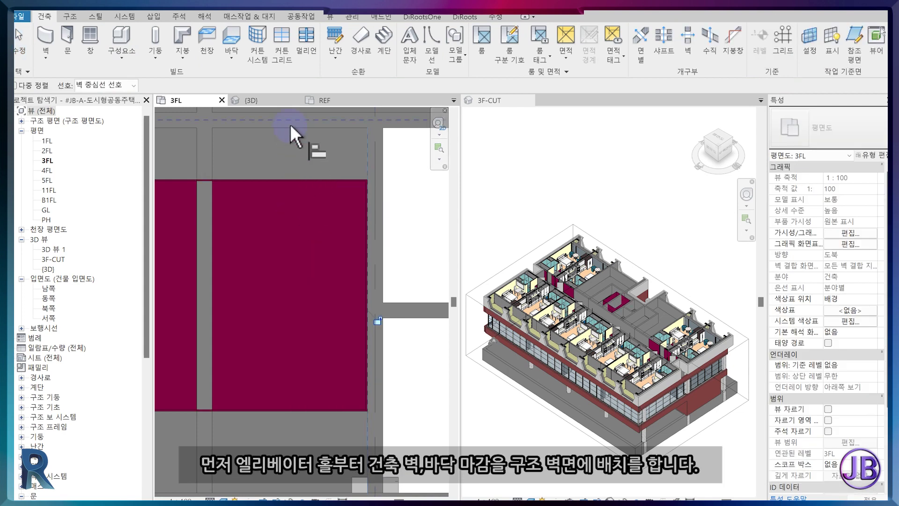
{"action": "scroll", "coordinate": [283, 184], "scroll_direction": "up", "scroll_amount": 3}
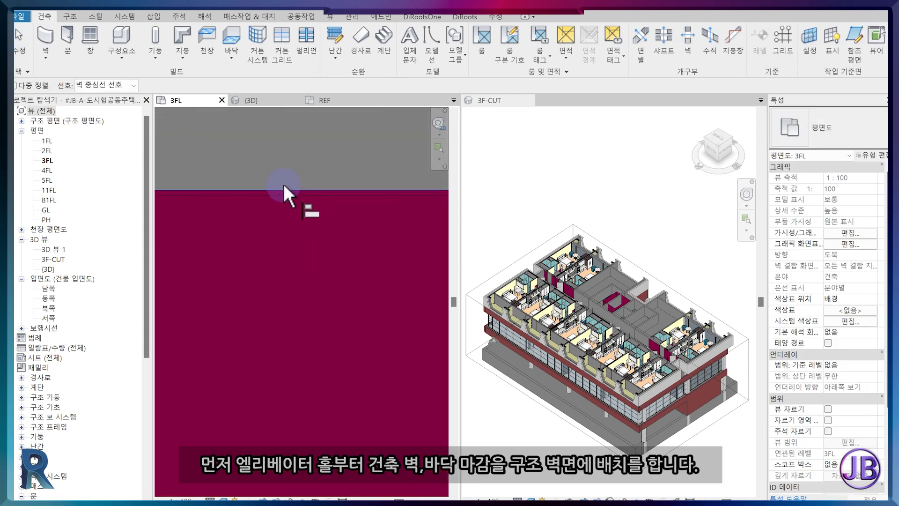
{"action": "left_click", "coordinate": [283, 185]}
Step: Align the elevator hall's left and lower finish walls to the structural wall faces
{"action": "scroll", "coordinate": [300, 255], "scroll_direction": "down", "scroll_amount": 4}
{"action": "middle_click_drag", "start_coordinate": [311, 253], "coordinate": [361, 225]}
{"action": "left_click", "coordinate": [303, 378]}
{"action": "scroll", "coordinate": [239, 302], "scroll_direction": "up", "scroll_amount": 1}
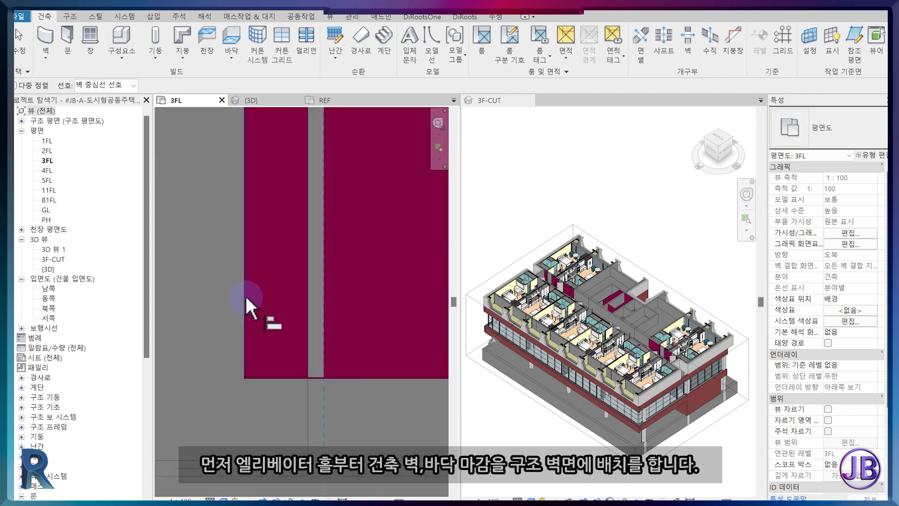
{"action": "left_click", "coordinate": [245, 297]}
{"action": "middle_click_drag", "start_coordinate": [395, 436], "coordinate": [370, 305]}
{"action": "scroll", "coordinate": [373, 314], "scroll_direction": "up", "scroll_amount": 3}
{"action": "left_click", "coordinate": [381, 373]}
{"action": "scroll", "coordinate": [381, 372], "scroll_direction": "down", "scroll_amount": 3}
{"action": "scroll", "coordinate": [320, 300], "scroll_direction": "up", "scroll_amount": 3}
{"action": "scroll", "coordinate": [277, 256], "scroll_direction": "up", "scroll_amount": 2}
{"action": "left_click", "coordinate": [328, 256]}
{"action": "key", "text": "Escape"}
{"action": "key", "text": "Escape"}
{"action": "scroll", "coordinate": [276, 260], "scroll_direction": "down", "scroll_amount": 4}
{"action": "scroll", "coordinate": [299, 282], "scroll_direction": "up", "scroll_amount": 3}
{"action": "scroll", "coordinate": [301, 284], "scroll_direction": "down", "scroll_amount": 3}
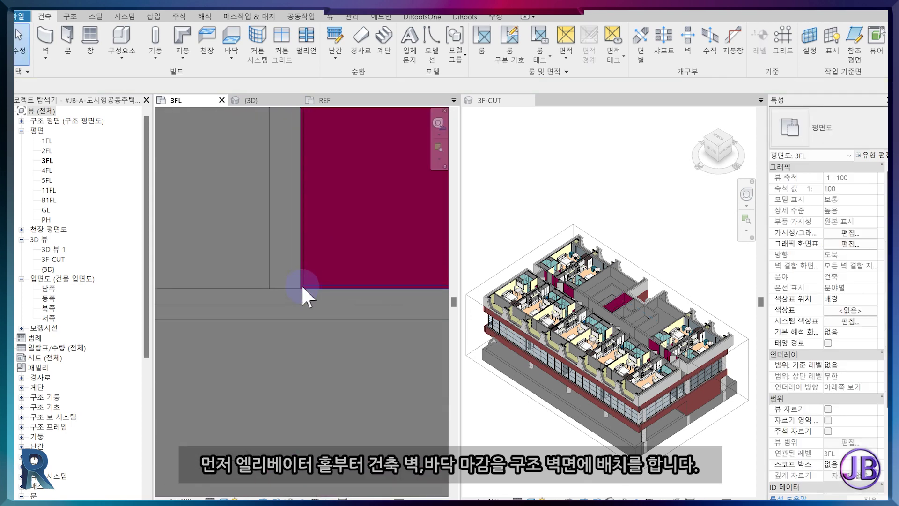
Step: Copy the sample finish walls and floor into the two stairwells on either side of the elevator core
{"action": "scroll", "coordinate": [301, 285], "scroll_direction": "down", "scroll_amount": 6}
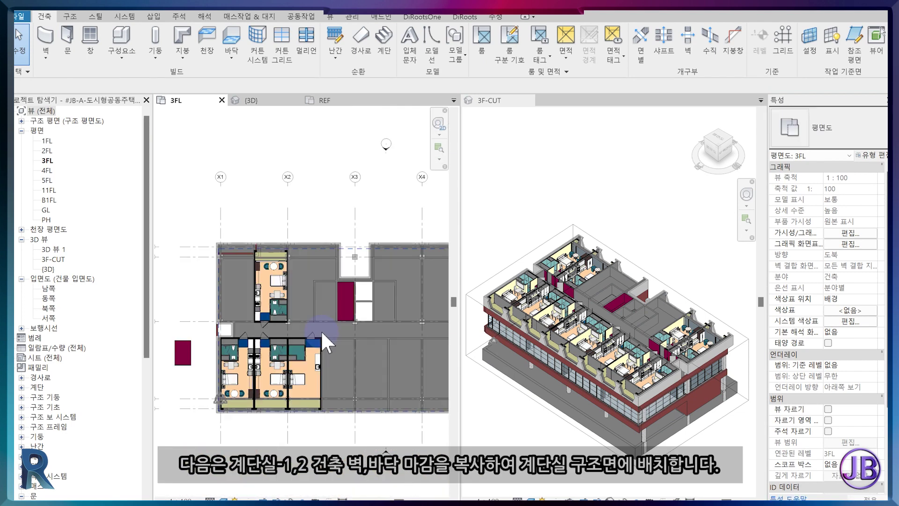
{"action": "middle_click_drag", "start_coordinate": [243, 351], "coordinate": [267, 349]}
{"action": "scroll", "coordinate": [237, 355], "scroll_direction": "up", "scroll_amount": 3}
{"action": "left_click_drag", "start_coordinate": [162, 300], "coordinate": [204, 384]}
{"action": "key", "text": "c"}
{"action": "key", "text": "o"}
{"action": "left_click", "coordinate": [182, 338]}
{"action": "middle_click_drag", "start_coordinate": [427, 244], "coordinate": [266, 270]}
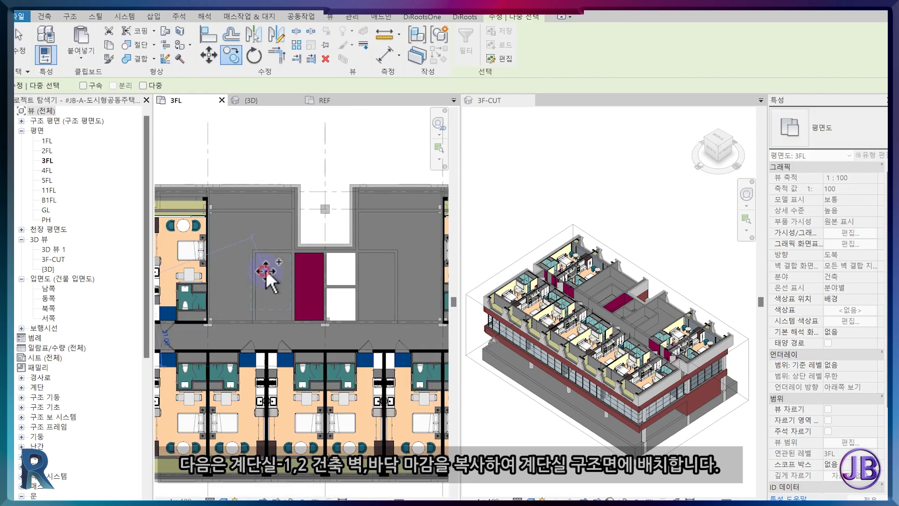
{"action": "left_click", "coordinate": [383, 268]}
{"action": "scroll", "coordinate": [384, 265], "scroll_direction": "up", "scroll_amount": 5}
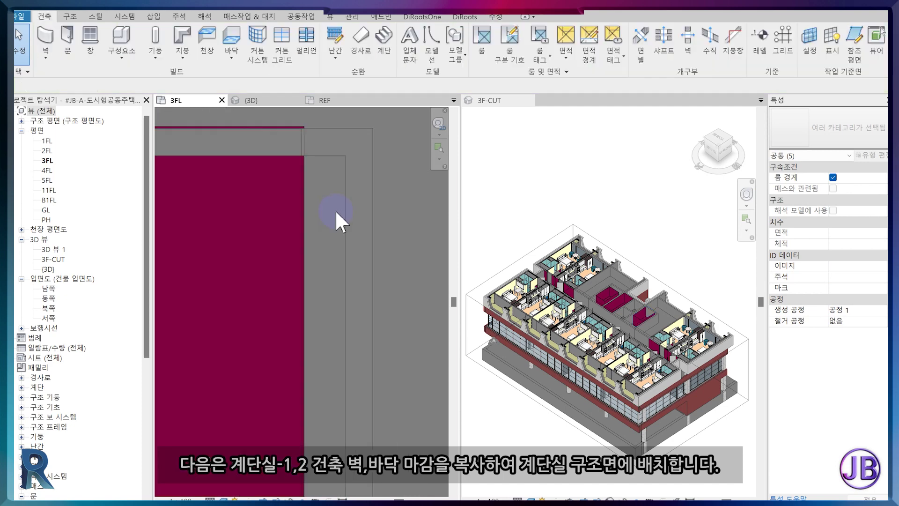
Step: Align the right stairwell's right and upper finish walls to the structural wall faces
{"action": "key", "text": "a"}
{"action": "key", "text": "l"}
{"action": "left_click", "coordinate": [345, 210]}
{"action": "scroll", "coordinate": [303, 206], "scroll_direction": "up", "scroll_amount": 4}
{"action": "left_click", "coordinate": [308, 208]}
{"action": "scroll", "coordinate": [394, 349], "scroll_direction": "down", "scroll_amount": 2}
{"action": "left_click", "coordinate": [321, 241]}
{"action": "left_click", "coordinate": [319, 193]}
{"action": "scroll", "coordinate": [362, 274], "scroll_direction": "down", "scroll_amount": 4}
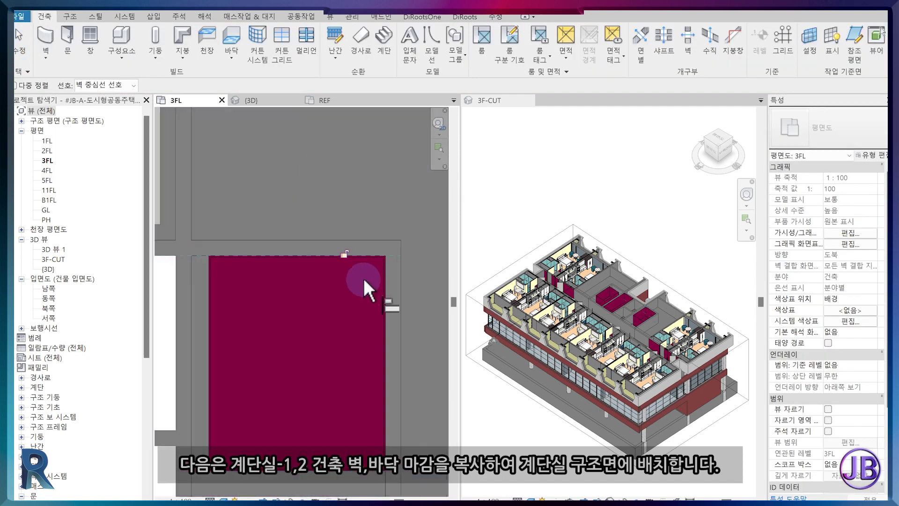
Step: Align the right stairwell's left and lower finish walls to the structural wall faces
{"action": "scroll", "coordinate": [188, 280], "scroll_direction": "up", "scroll_amount": 5}
{"action": "scroll", "coordinate": [248, 227], "scroll_direction": "down", "scroll_amount": 8}
{"action": "middle_click_drag", "start_coordinate": [305, 281], "coordinate": [333, 295]}
{"action": "scroll", "coordinate": [332, 295], "scroll_direction": "up", "scroll_amount": 6}
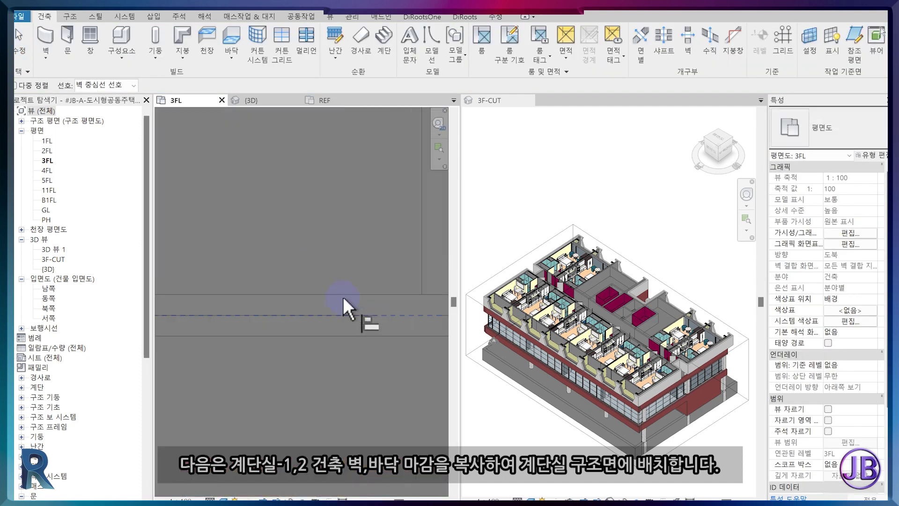
{"action": "left_click", "coordinate": [343, 297]}
{"action": "scroll", "coordinate": [343, 297], "scroll_direction": "down", "scroll_amount": 4}
{"action": "scroll", "coordinate": [330, 237], "scroll_direction": "up", "scroll_amount": 4}
{"action": "left_click", "coordinate": [319, 182]}
{"action": "scroll", "coordinate": [319, 182], "scroll_direction": "down", "scroll_amount": 8}
{"action": "middle_click_drag", "start_coordinate": [319, 182], "coordinate": [349, 257]}
{"action": "key", "text": "Escape"}
{"action": "key", "text": "Escape"}
{"action": "scroll", "coordinate": [246, 192], "scroll_direction": "up", "scroll_amount": 5}
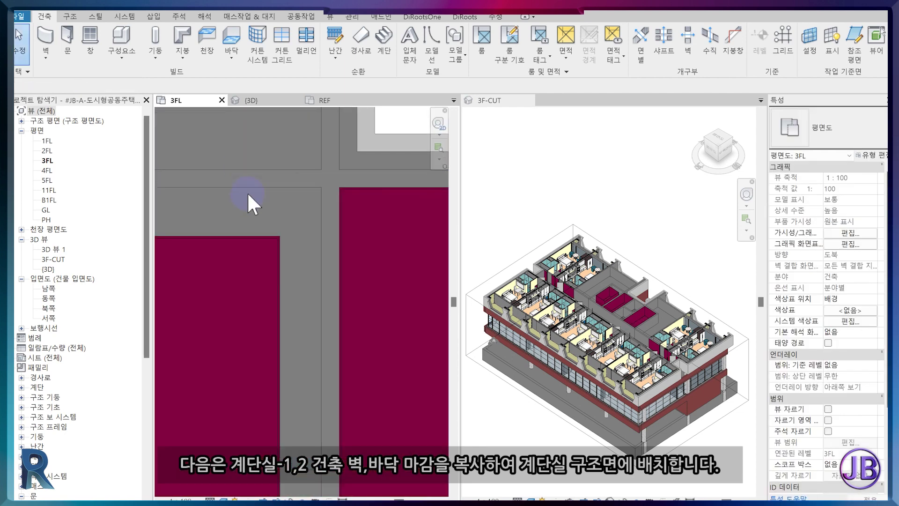
Step: Align the left stairwell's upper and right finish walls to the structural wall faces
{"action": "key", "text": "a"}
{"action": "key", "text": "l"}
{"action": "left_click", "coordinate": [247, 189]}
{"action": "scroll", "coordinate": [254, 233], "scroll_direction": "up", "scroll_amount": 3}
{"action": "left_click", "coordinate": [259, 249]}
{"action": "scroll", "coordinate": [324, 287], "scroll_direction": "down", "scroll_amount": 2}
{"action": "left_click", "coordinate": [417, 224]}
{"action": "left_click", "coordinate": [343, 193]}
{"action": "scroll", "coordinate": [350, 199], "scroll_direction": "down", "scroll_amount": 2}
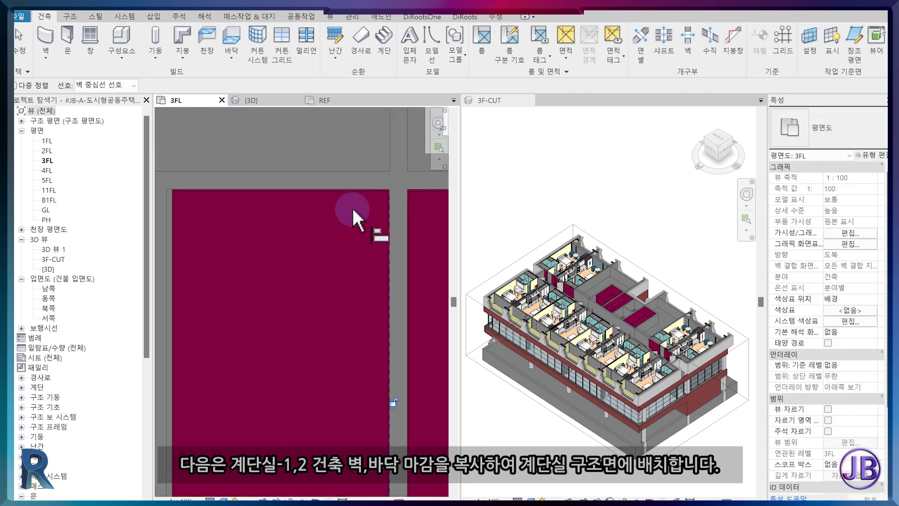
Step: Align the left stairwell's left and lower finish walls to the structural wall faces
{"action": "scroll", "coordinate": [353, 209], "scroll_direction": "down", "scroll_amount": 3}
{"action": "scroll", "coordinate": [370, 435], "scroll_direction": "up", "scroll_amount": 4}
{"action": "key", "text": "Escape"}
{"action": "scroll", "coordinate": [346, 371], "scroll_direction": "up", "scroll_amount": 2}
{"action": "scroll", "coordinate": [357, 254], "scroll_direction": "down", "scroll_amount": 8}
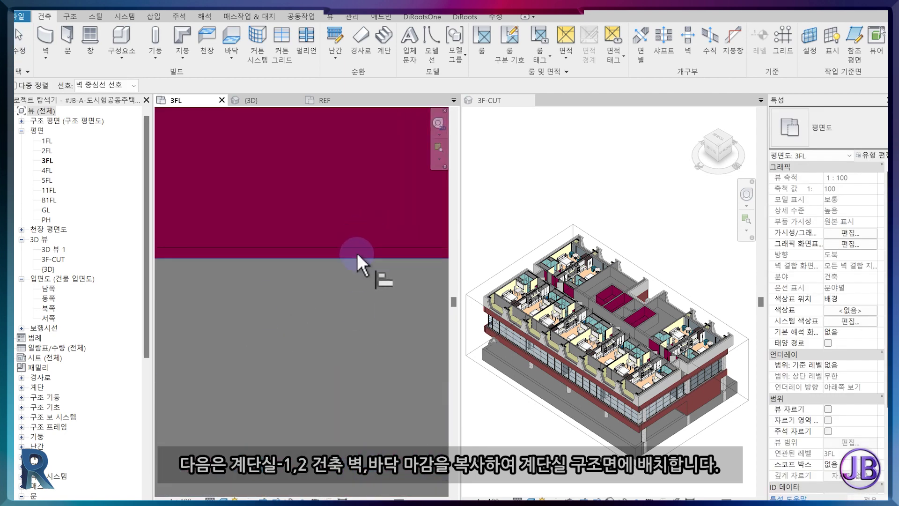
Step: Move the sample finish walls and floor into the corridor, with their upper-left corner against the structural wall beside the unit
{"action": "scroll", "coordinate": [232, 345], "scroll_direction": "down", "scroll_amount": 3}
{"action": "middle_click_drag", "start_coordinate": [233, 345], "coordinate": [307, 336]}
{"action": "scroll", "coordinate": [265, 337], "scroll_direction": "up", "scroll_amount": 4}
{"action": "scroll", "coordinate": [261, 334], "scroll_direction": "up", "scroll_amount": 2}
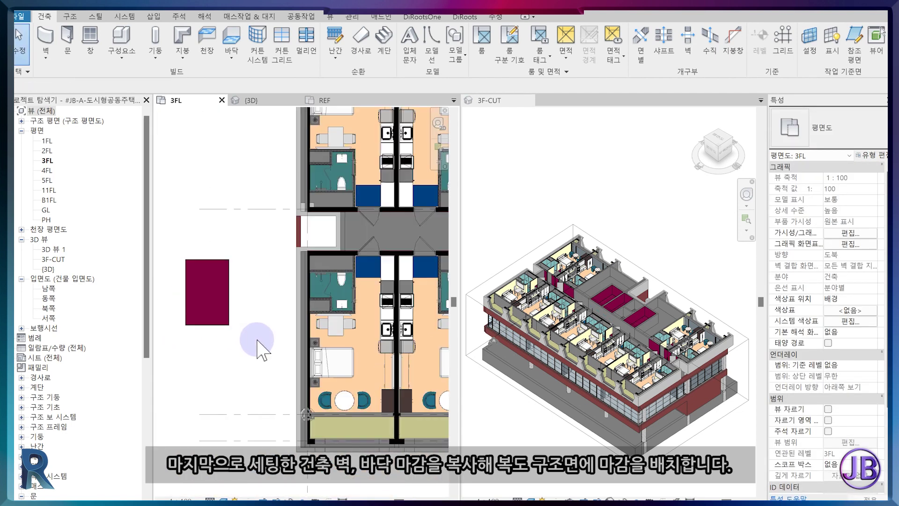
{"action": "left_click_drag", "start_coordinate": [223, 302], "coordinate": [176, 267]}
{"action": "scroll", "coordinate": [195, 275], "scroll_direction": "up", "scroll_amount": 3}
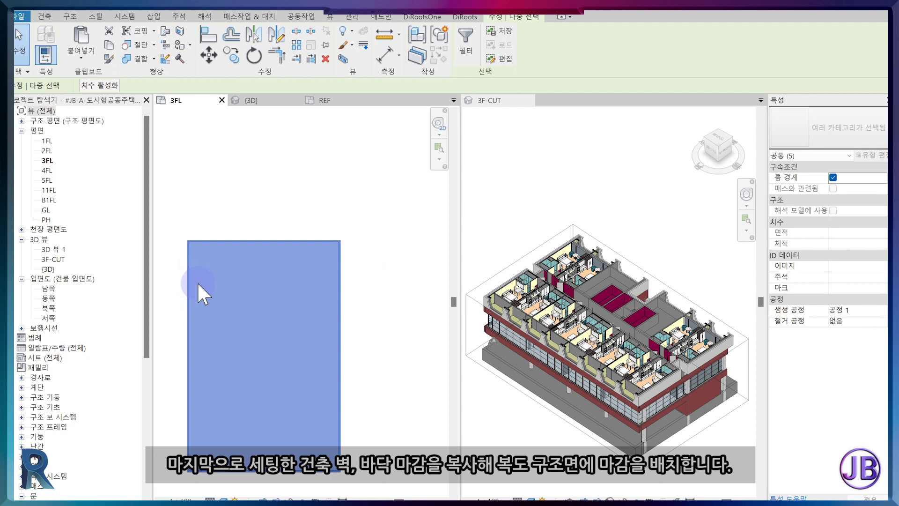
{"action": "key", "text": "c"}
{"action": "key", "text": "o"}
{"action": "scroll", "coordinate": [193, 251], "scroll_direction": "up", "scroll_amount": 4}
{"action": "middle_click_drag", "start_coordinate": [196, 253], "coordinate": [265, 231]}
{"action": "left_click", "coordinate": [251, 189]}
{"action": "scroll", "coordinate": [257, 268], "scroll_direction": "down", "scroll_amount": 7}
{"action": "middle_click_drag", "start_coordinate": [370, 300], "coordinate": [275, 291]}
{"action": "middle_click_drag", "start_coordinate": [436, 225], "coordinate": [364, 274]}
{"action": "middle_click_drag", "start_coordinate": [435, 246], "coordinate": [322, 253]}
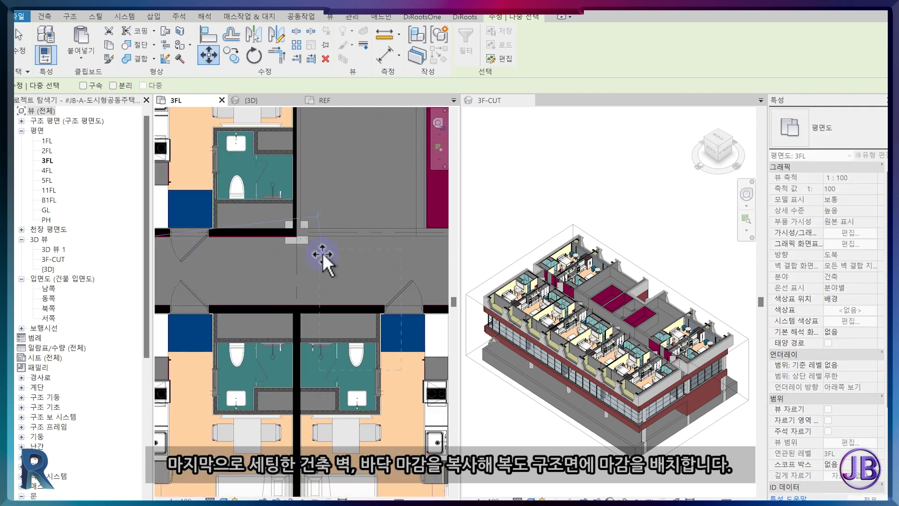
{"action": "scroll", "coordinate": [315, 250], "scroll_direction": "up", "scroll_amount": 8}
{"action": "left_click", "coordinate": [240, 185]}
{"action": "scroll", "coordinate": [256, 211], "scroll_direction": "down", "scroll_amount": 6}
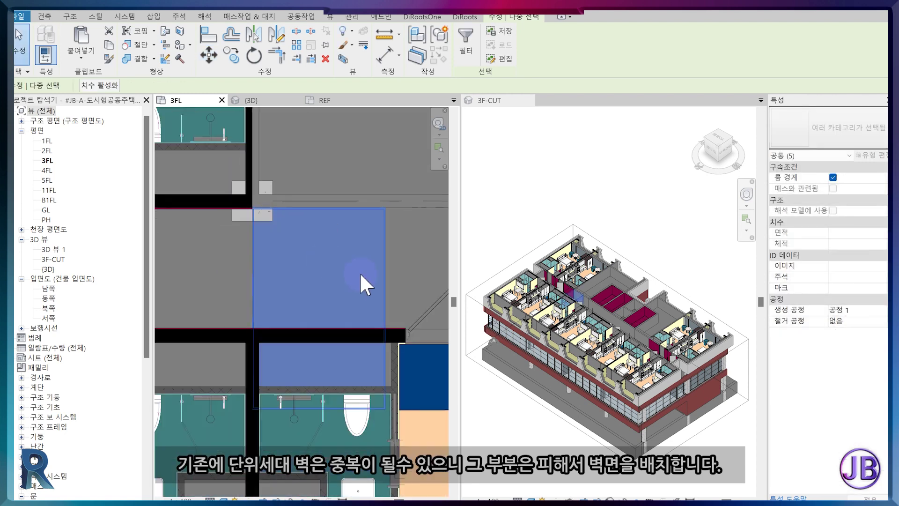
{"action": "key", "text": "Escape"}
Step: Move the corridor's lower finish wall up clear of the unit walls, then delete it
{"action": "scroll", "coordinate": [352, 398], "scroll_direction": "up", "scroll_amount": 5}
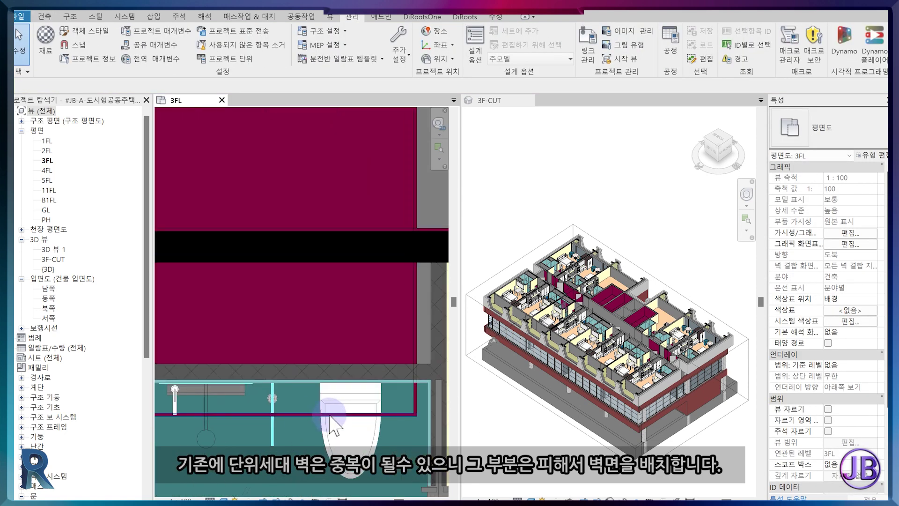
{"action": "left_click", "coordinate": [330, 415]}
{"action": "left_click", "coordinate": [345, 200]}
{"action": "scroll", "coordinate": [347, 238], "scroll_direction": "down", "scroll_amount": 3}
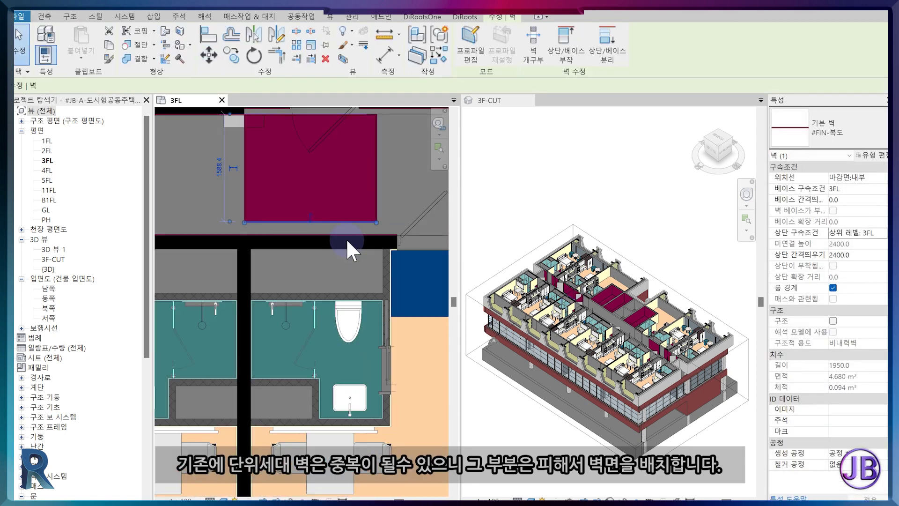
{"action": "middle_click_drag", "start_coordinate": [348, 239], "coordinate": [351, 278]}
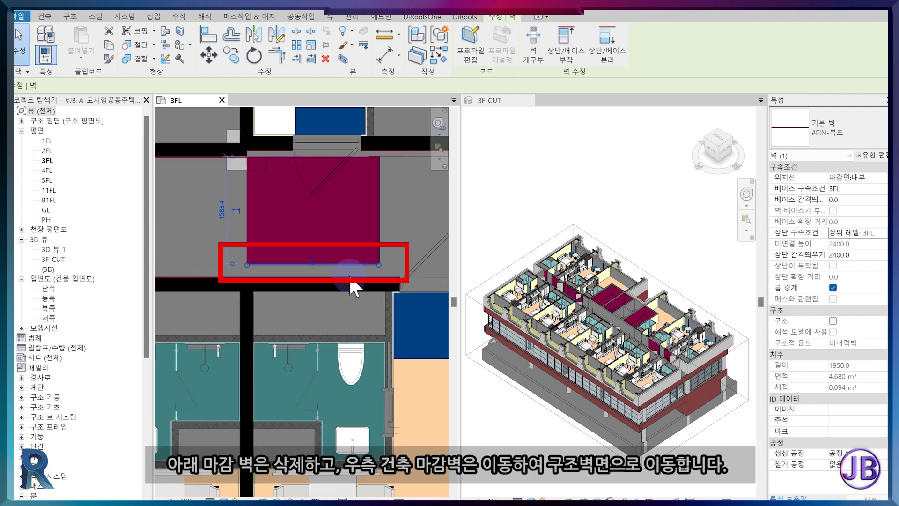
{"action": "key", "text": "Delete"}
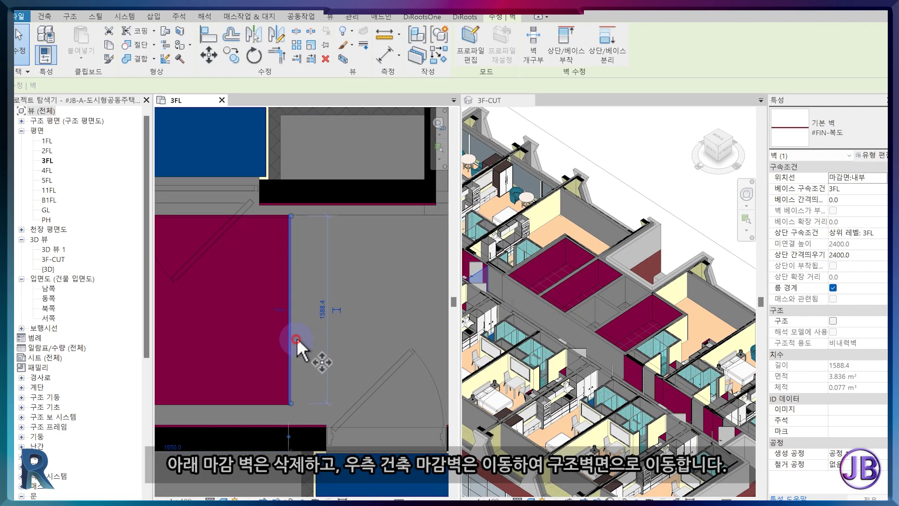
Step: Move the corridor's right finish wall across to the structural wall at the corridor's right end
{"action": "left_click_drag", "start_coordinate": [297, 338], "coordinate": [358, 345]}
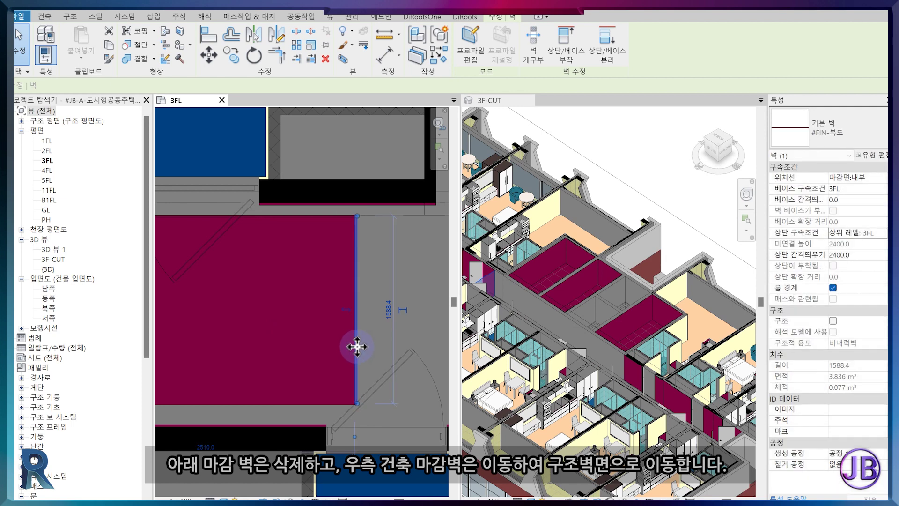
{"action": "scroll", "coordinate": [281, 345], "scroll_direction": "down", "scroll_amount": 5}
{"action": "mouse_move", "coordinate": [262, 326]}
{"action": "left_mouse_down"}
{"action": "mouse_move", "coordinate": [317, 319]}
{"action": "mouse_move", "coordinate": [261, 327]}
{"action": "left_mouse_up"}
{"action": "middle_click_drag", "start_coordinate": [438, 323], "coordinate": [261, 327]}
{"action": "left_click_drag", "start_coordinate": [261, 327], "coordinate": [413, 314]}
{"action": "middle_click_drag", "start_coordinate": [437, 318], "coordinate": [262, 318]}
{"action": "left_click_drag", "start_coordinate": [412, 314], "coordinate": [282, 320]}
{"action": "middle_click_drag", "start_coordinate": [412, 315], "coordinate": [265, 320]}
{"action": "scroll", "coordinate": [298, 318], "scroll_direction": "up", "scroll_amount": 1}
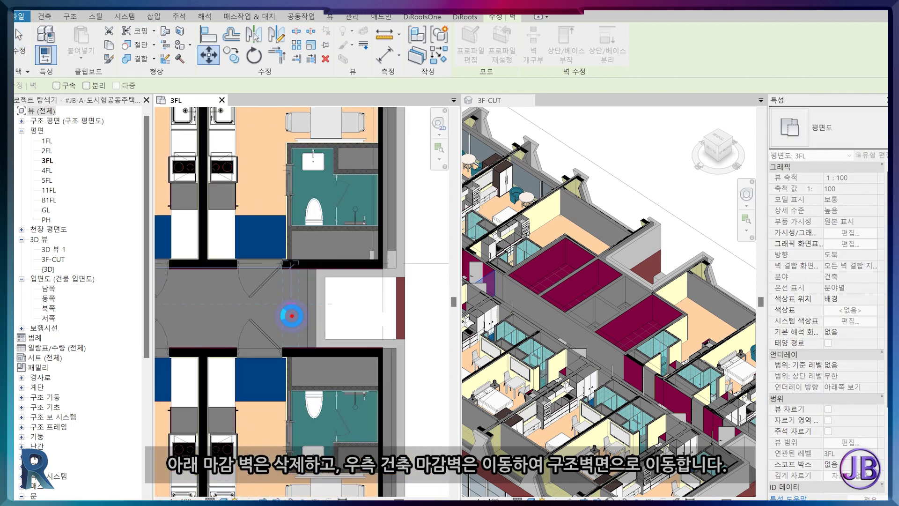
{"action": "left_click", "coordinate": [290, 315]}
Step: Align the corridor's right finish wall to the face of the structural end wall
{"action": "scroll", "coordinate": [296, 315], "scroll_direction": "up", "scroll_amount": 2}
{"action": "scroll", "coordinate": [334, 326], "scroll_direction": "up", "scroll_amount": 2}
{"action": "key", "text": "a"}
{"action": "key", "text": "l"}
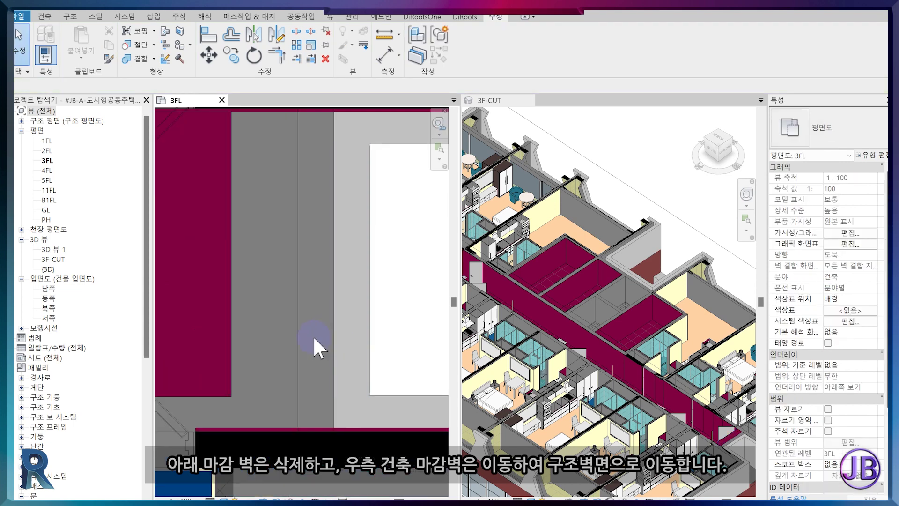
{"action": "scroll", "coordinate": [231, 301], "scroll_direction": "up", "scroll_amount": 2}
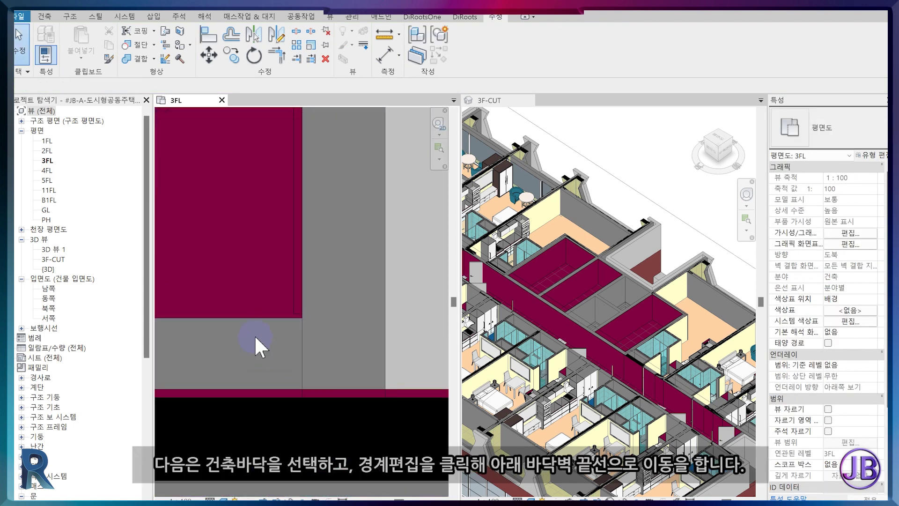
Step: Edit the corridor finish floor's boundary, aligning its lower edge to the lower finish wall's edge, and finish the edit
{"action": "left_click", "coordinate": [247, 317]}
{"action": "double_click", "coordinate": [218, 369]}
{"action": "key", "text": "a"}
{"action": "key", "text": "l"}
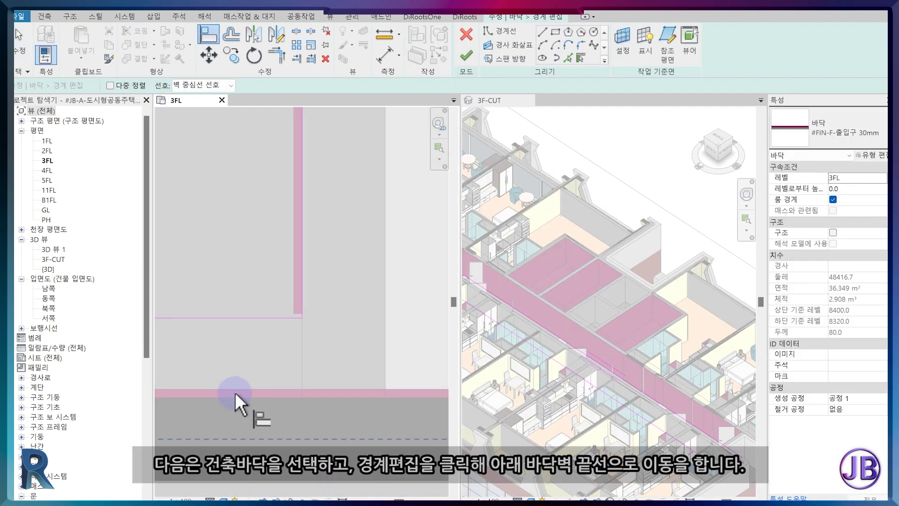
{"action": "left_click", "coordinate": [238, 396]}
{"action": "left_click", "coordinate": [243, 316]}
{"action": "left_click", "coordinate": [372, 173]}
{"action": "mouse_move", "coordinate": [373, 175]}
{"action": "middle_mouse_down"}
{"action": "mouse_move", "coordinate": [380, 266]}
{"action": "mouse_move", "coordinate": [418, 335]}
{"action": "middle_mouse_up"}
{"action": "scroll", "coordinate": [370, 327], "scroll_direction": "down", "scroll_amount": 1}
{"action": "middle_click_drag", "start_coordinate": [300, 188], "coordinate": [321, 381]}
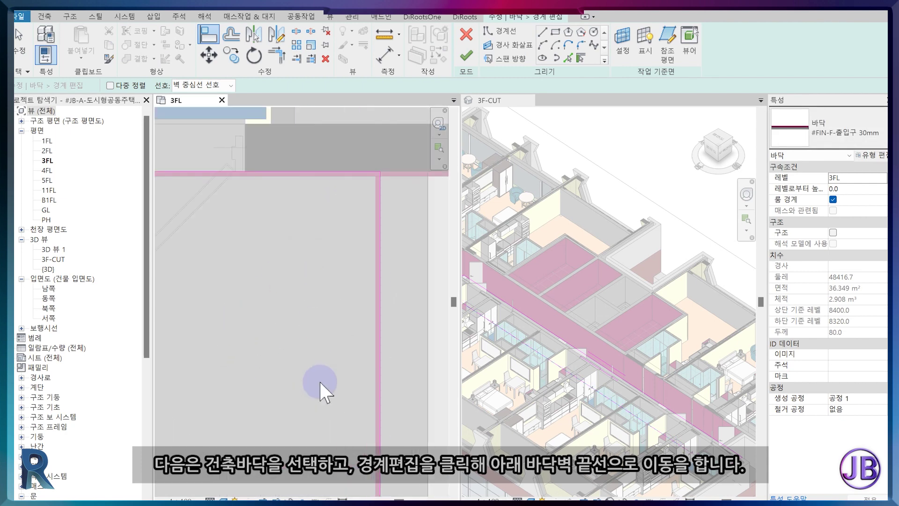
{"action": "scroll", "coordinate": [325, 335], "scroll_direction": "down", "scroll_amount": 2}
{"action": "left_click", "coordinate": [465, 57]}
{"action": "key", "text": "Escape"}
{"action": "scroll", "coordinate": [300, 304], "scroll_direction": "down", "scroll_amount": 3}
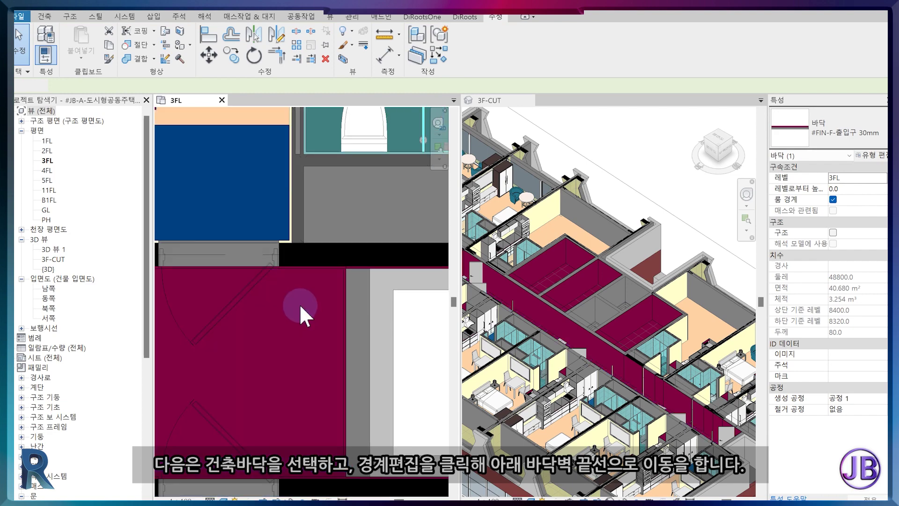
Step: Align the corridor's left finish wall to the structural wall face at the corridor's left end
{"action": "scroll", "coordinate": [580, 407], "scroll_direction": "down", "scroll_amount": 2}
{"action": "middle_click_drag", "start_coordinate": [279, 340], "coordinate": [317, 323]}
{"action": "scroll", "coordinate": [318, 323], "scroll_direction": "down", "scroll_amount": 4}
{"action": "middle_click_drag", "start_coordinate": [236, 329], "coordinate": [345, 302]}
{"action": "middle_click_drag", "start_coordinate": [199, 322], "coordinate": [353, 321]}
{"action": "middle_click_drag", "start_coordinate": [246, 321], "coordinate": [342, 336]}
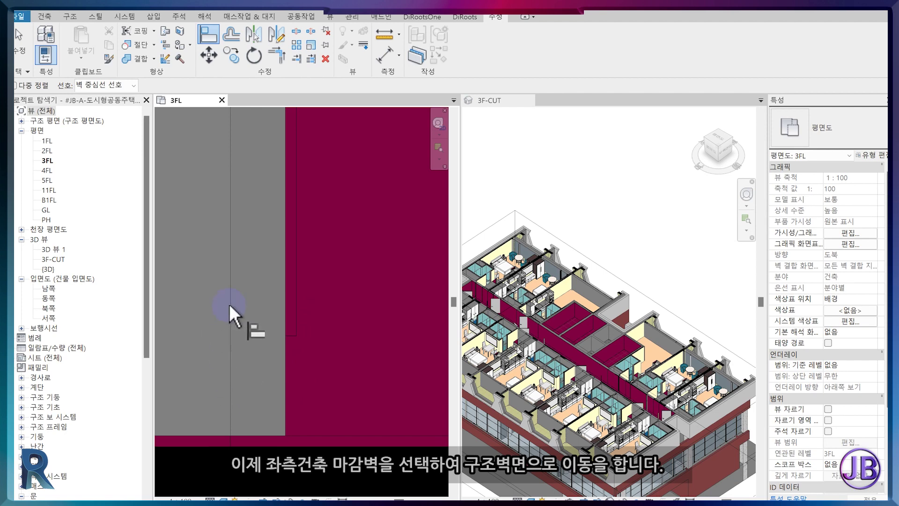
{"action": "left_click", "coordinate": [229, 303]}
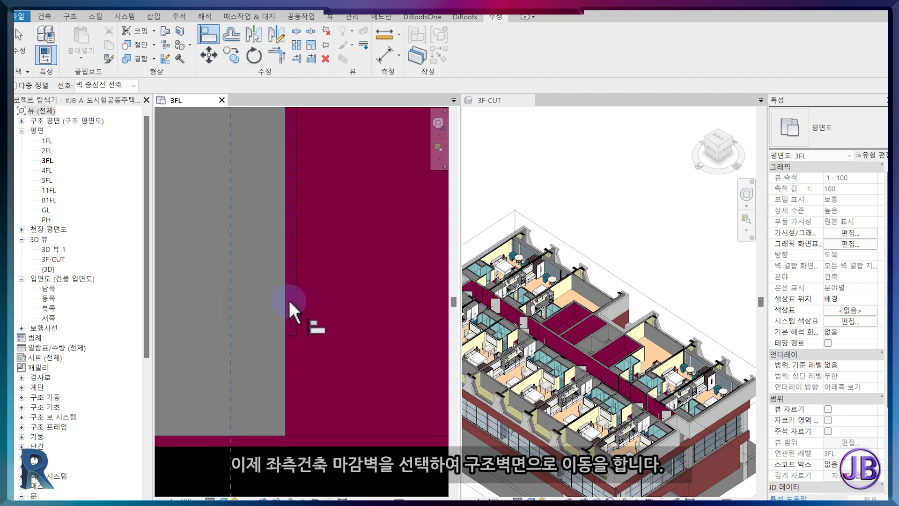
{"action": "left_click", "coordinate": [287, 297]}
{"action": "key", "text": "Escape"}
{"action": "key", "text": "Escape"}
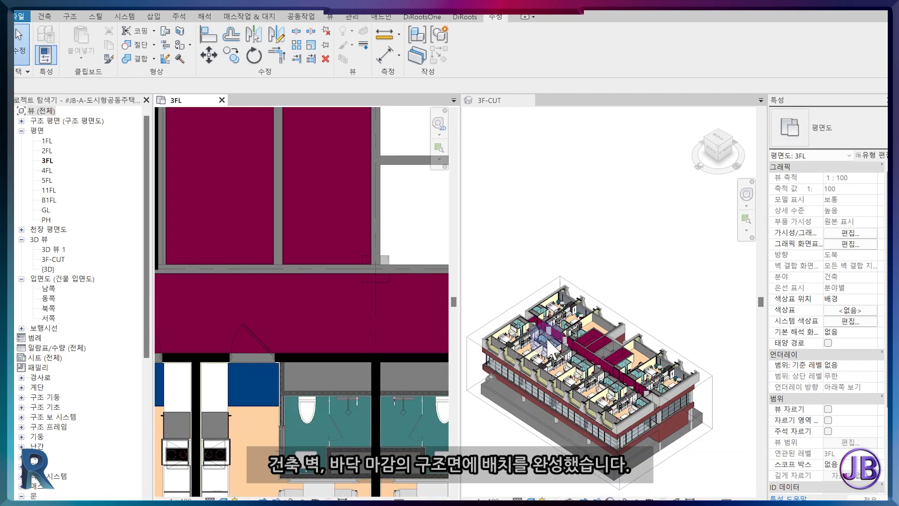
Step: Load the JB-SHUTTER-V1 door family into the project
{"action": "scroll", "coordinate": [553, 348], "scroll_direction": "up", "scroll_amount": 10}
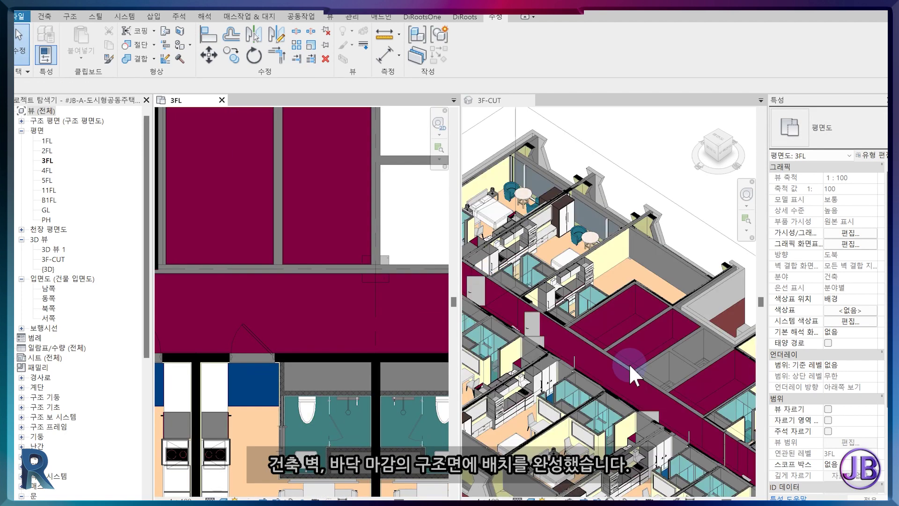
{"action": "middle_click_drag", "start_coordinate": [638, 372], "coordinate": [574, 327]}
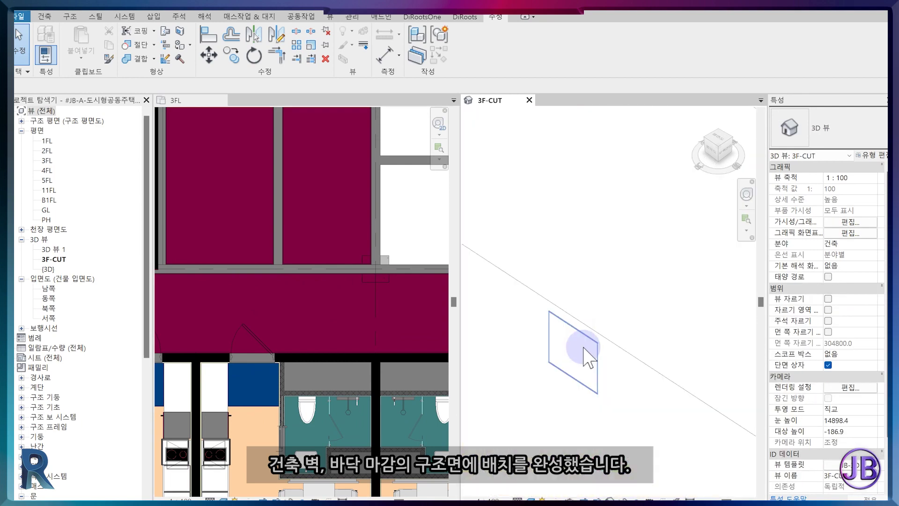
{"action": "middle_click_drag", "start_coordinate": [595, 367], "coordinate": [583, 325]}
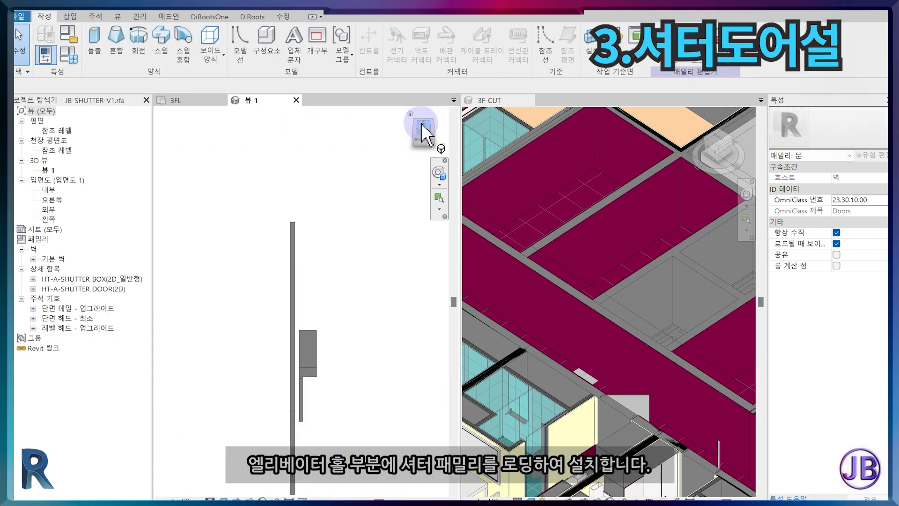
{"action": "left_click_drag", "start_coordinate": [422, 124], "coordinate": [410, 134]}
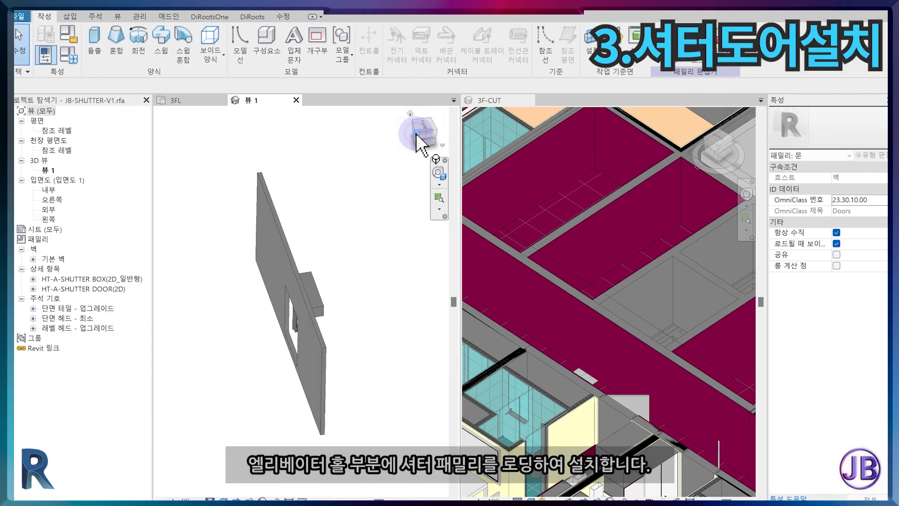
{"action": "left_click", "coordinate": [720, 48]}
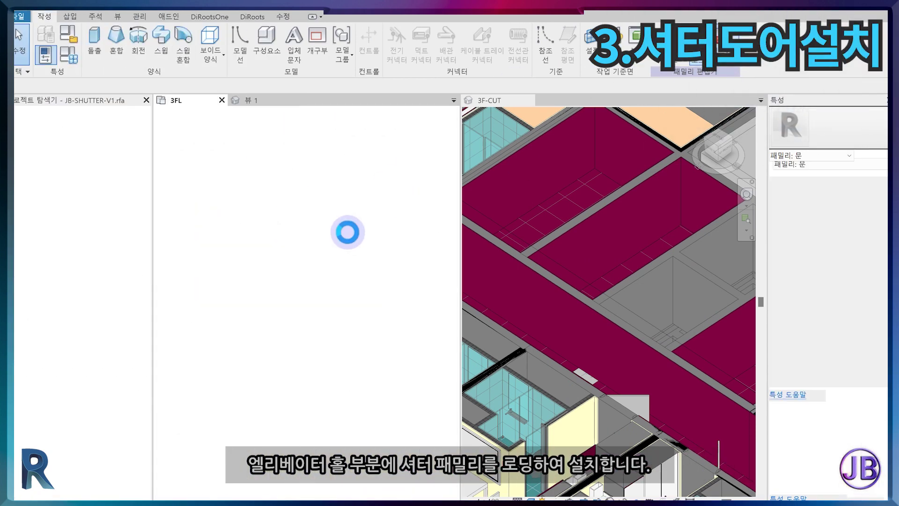
Step: Place the JB-SHUTTER-V1 shutter in the corridor finish wall in front of the elevator hall
{"action": "scroll", "coordinate": [323, 302], "scroll_direction": "up", "scroll_amount": 2}
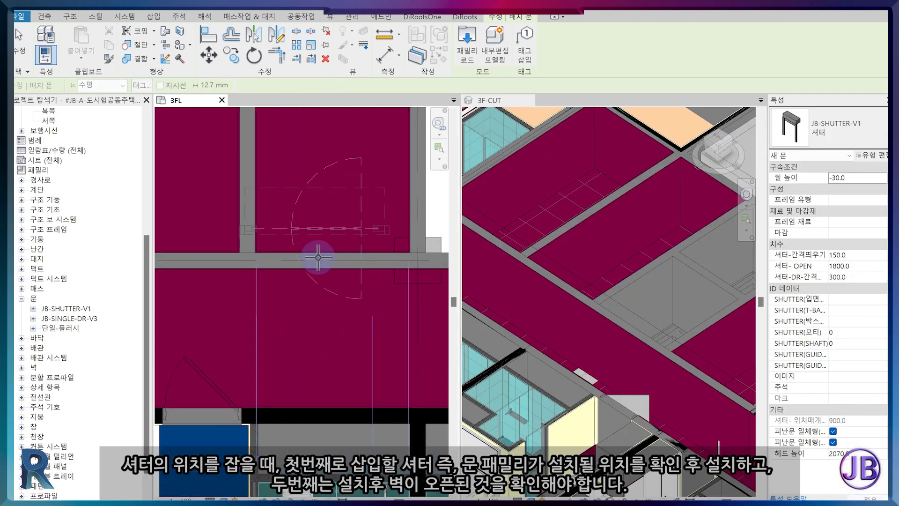
{"action": "left_click", "coordinate": [324, 265]}
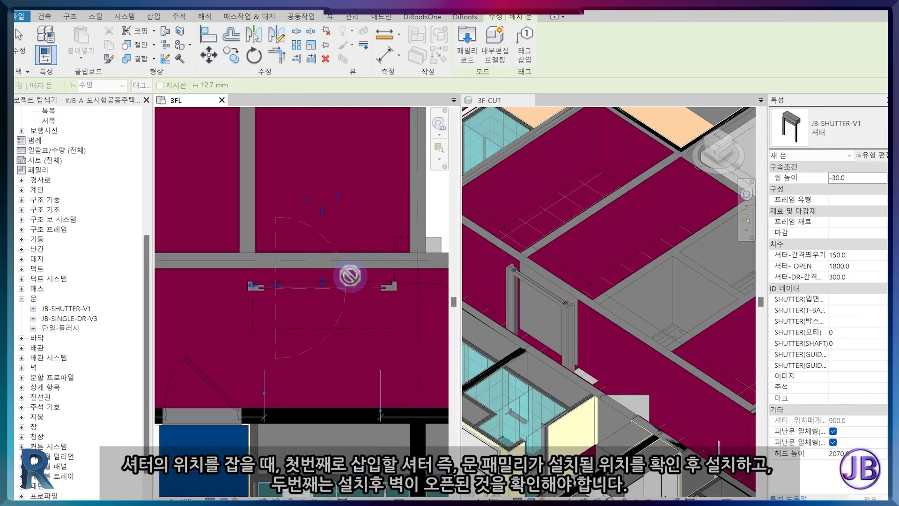
{"action": "key", "text": "Escape"}
{"action": "scroll", "coordinate": [398, 306], "scroll_direction": "up", "scroll_amount": 1}
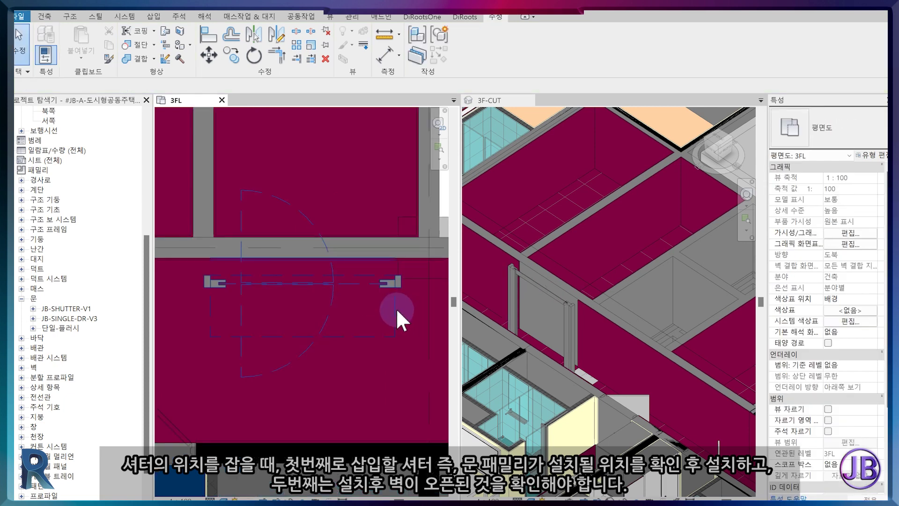
Step: Flip the shutter to the elevator hall side of the wall
{"action": "left_click", "coordinate": [326, 302]}
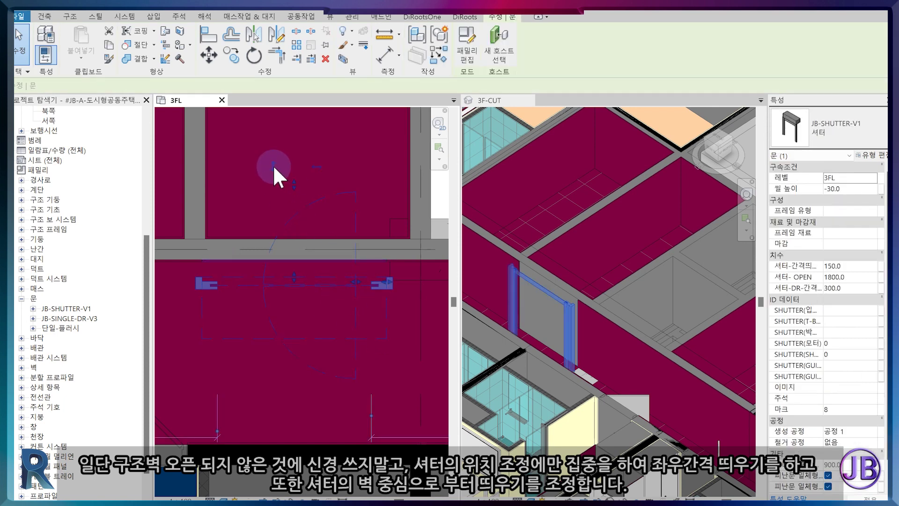
{"action": "left_click", "coordinate": [292, 165]}
{"action": "scroll", "coordinate": [400, 293], "scroll_direction": "up", "scroll_amount": 2}
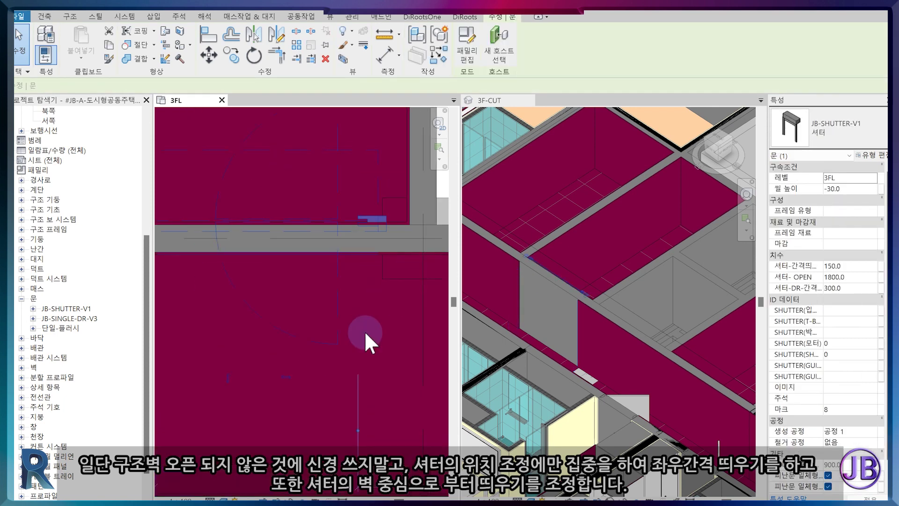
Step: Move the shutter sideways so its guide rail lines up with the elevator hall's right finish wall
{"action": "scroll", "coordinate": [398, 230], "scroll_direction": "up", "scroll_amount": 2}
{"action": "scroll", "coordinate": [370, 262], "scroll_direction": "down", "scroll_amount": 2}
{"action": "middle_click_drag", "start_coordinate": [356, 282], "coordinate": [385, 344]}
{"action": "scroll", "coordinate": [396, 303], "scroll_direction": "up", "scroll_amount": 2}
{"action": "key", "text": "m"}
{"action": "key", "text": "v"}
{"action": "left_click", "coordinate": [371, 224]}
{"action": "left_click", "coordinate": [420, 228]}
{"action": "scroll", "coordinate": [393, 289], "scroll_direction": "up", "scroll_amount": 2}
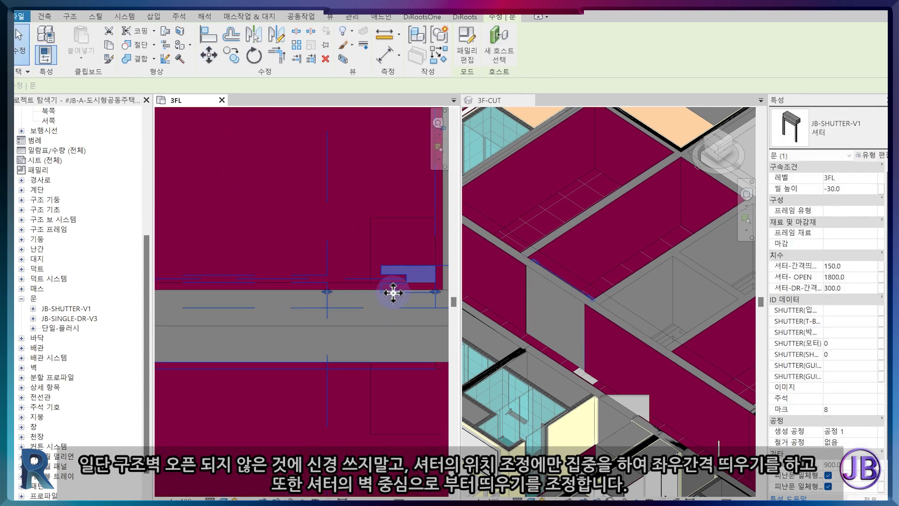
{"action": "scroll", "coordinate": [429, 289], "scroll_direction": "down", "scroll_amount": 4}
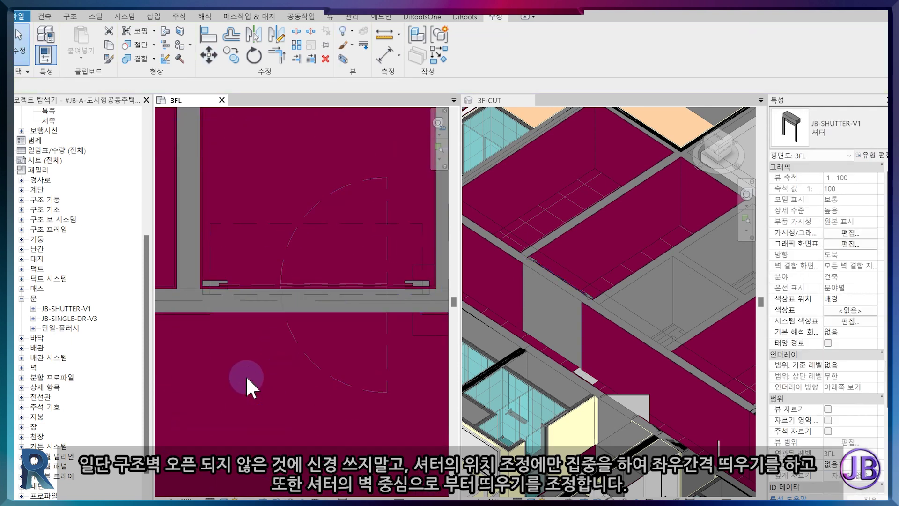
Step: Set the shutter's offset distance (셔터-간격띄우기) to -50
{"action": "left_click", "coordinate": [346, 335]}
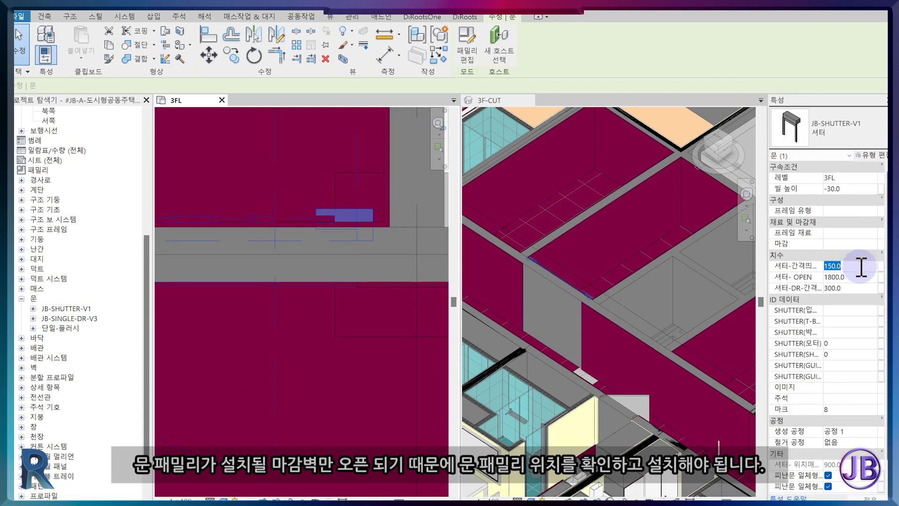
{"action": "type", "text": "-50.0"}
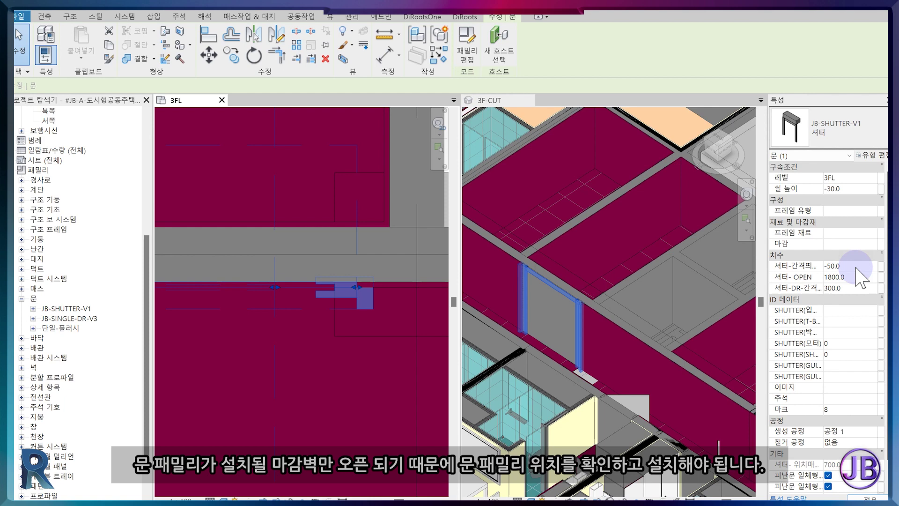
{"action": "left_click", "coordinate": [367, 335]}
{"action": "scroll", "coordinate": [367, 336], "scroll_direction": "down", "scroll_amount": 2}
{"action": "mouse_move", "coordinate": [366, 335]}
{"action": "middle_mouse_down"}
{"action": "mouse_move", "coordinate": [406, 413]}
{"action": "mouse_move", "coordinate": [351, 335]}
{"action": "middle_mouse_up"}
{"action": "scroll", "coordinate": [316, 272], "scroll_direction": "up", "scroll_amount": 4}
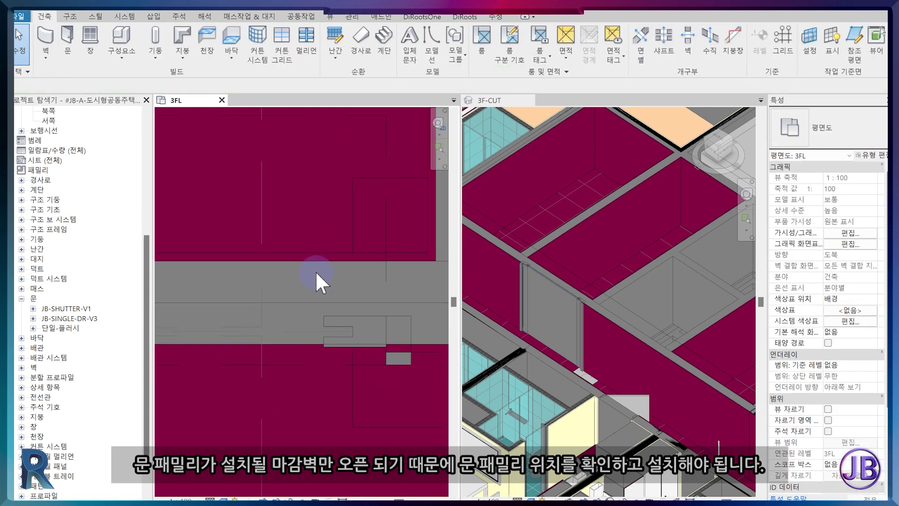
Step: Cut a rectangular wall opening in the elevator hall's lower finish wall, opposite the shutter
{"action": "left_click", "coordinate": [314, 255]}
{"action": "left_click", "coordinate": [533, 50]}
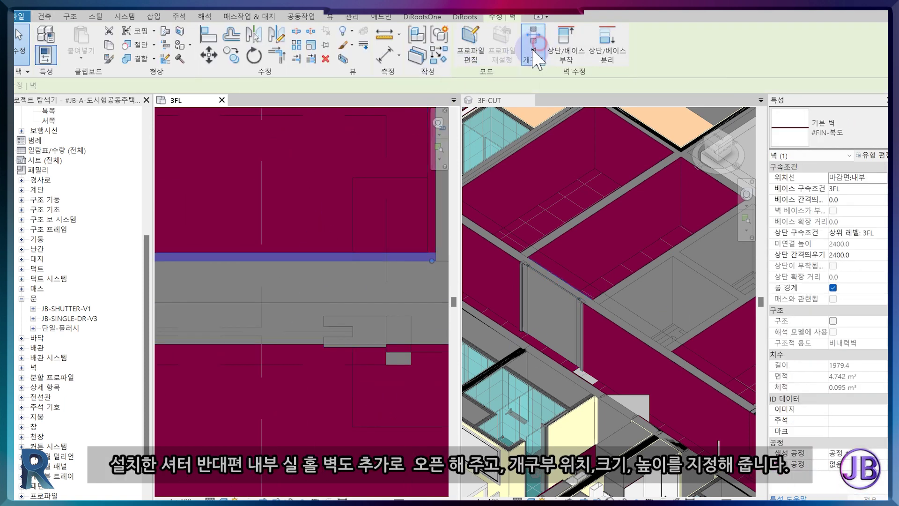
{"action": "left_click", "coordinate": [374, 253]}
{"action": "left_click", "coordinate": [224, 253]}
{"action": "middle_click_drag", "start_coordinate": [262, 248], "coordinate": [303, 249]}
{"action": "scroll", "coordinate": [302, 248], "scroll_direction": "down", "scroll_amount": 2}
{"action": "middle_click_drag", "start_coordinate": [222, 235], "coordinate": [370, 237]}
{"action": "key", "text": "Escape"}
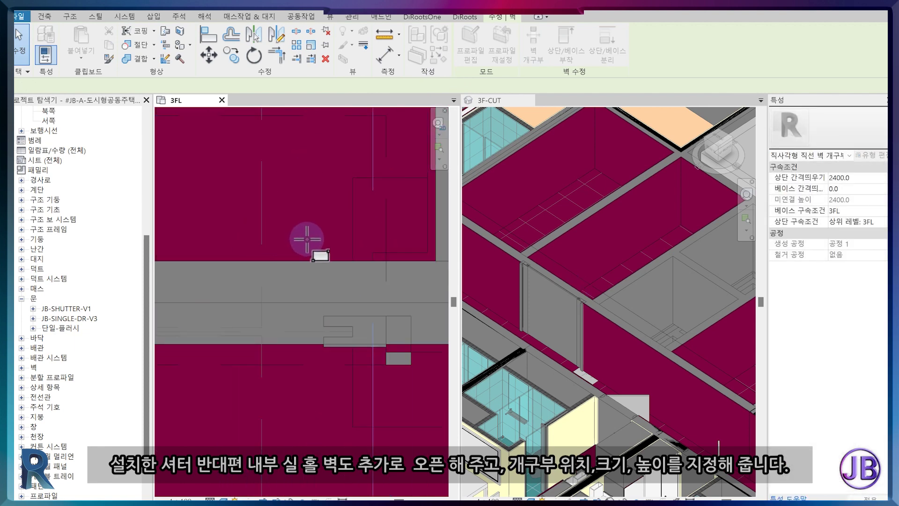
Step: Align the opening's right edge to the shutter's right guide rail
{"action": "middle_click_drag", "start_coordinate": [319, 271], "coordinate": [307, 277]}
{"action": "scroll", "coordinate": [435, 297], "scroll_direction": "up", "scroll_amount": 2}
{"action": "key", "text": "a"}
{"action": "key", "text": "l"}
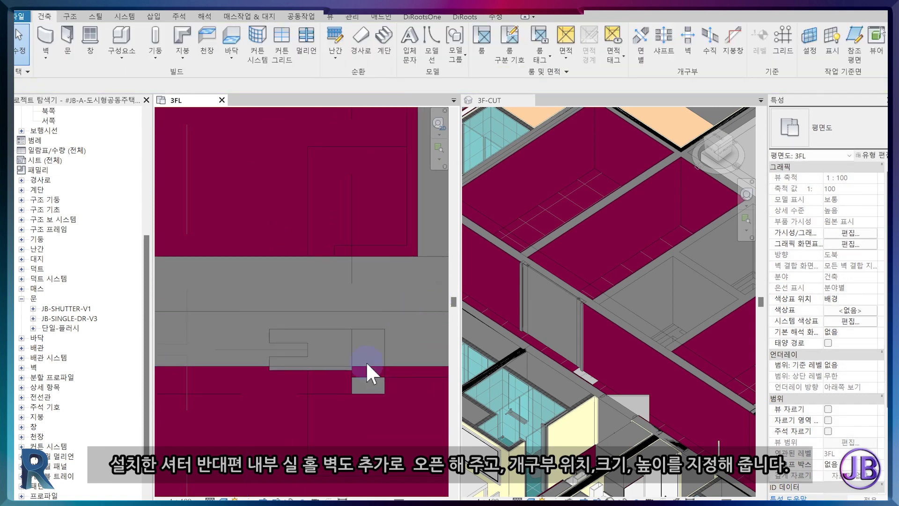
{"action": "left_click", "coordinate": [352, 346]}
{"action": "left_click", "coordinate": [333, 252]}
Step: Align the opening's left edge to the shutter's left guide rail
{"action": "scroll", "coordinate": [345, 270], "scroll_direction": "down", "scroll_amount": 4}
{"action": "middle_click_drag", "start_coordinate": [309, 275], "coordinate": [390, 272]}
{"action": "scroll", "coordinate": [274, 266], "scroll_direction": "up", "scroll_amount": 4}
{"action": "scroll", "coordinate": [215, 257], "scroll_direction": "up", "scroll_amount": 2}
{"action": "key", "text": "Escape"}
{"action": "key", "text": "a"}
{"action": "key", "text": "l"}
{"action": "key", "text": "Escape"}
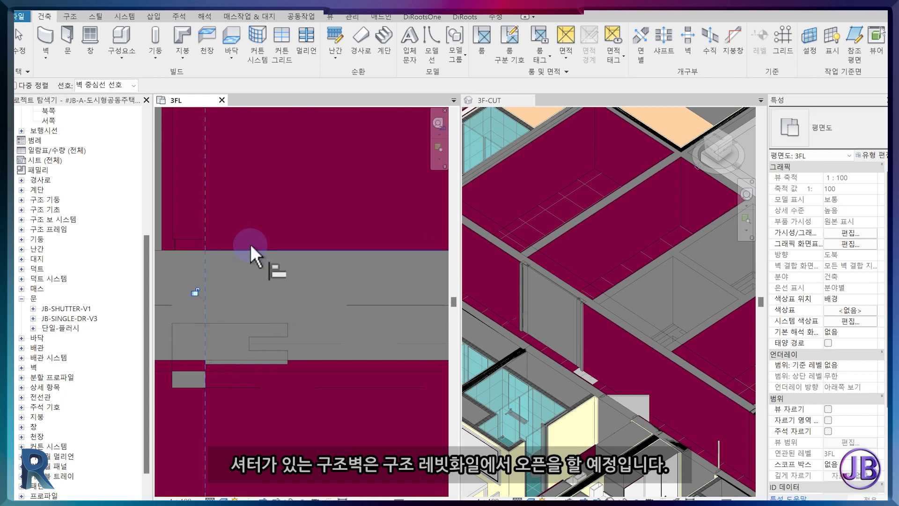
Step: Load the JB-SINGLE-DR-V3 fire door family into the project
{"action": "scroll", "coordinate": [281, 311], "scroll_direction": "down", "scroll_amount": 4}
{"action": "scroll", "coordinate": [280, 311], "scroll_direction": "down", "scroll_amount": 3}
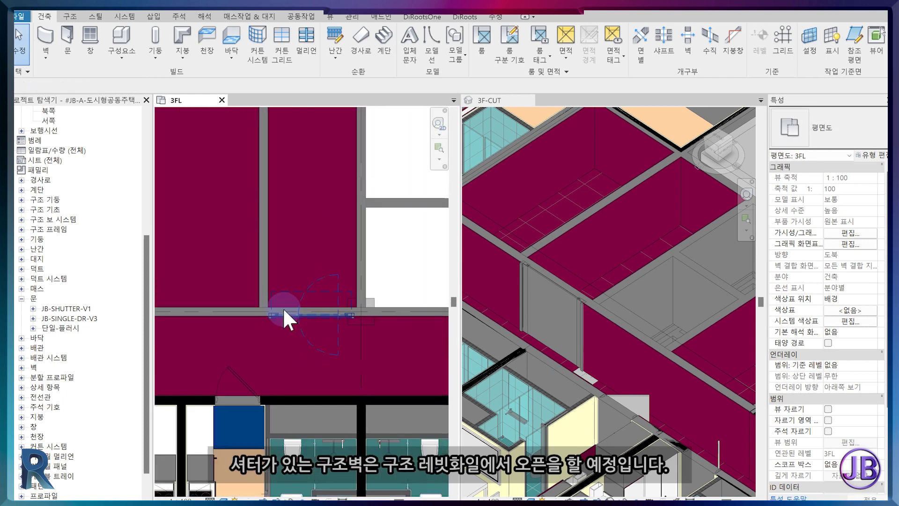
{"action": "middle_click_drag", "start_coordinate": [285, 227], "coordinate": [325, 267]}
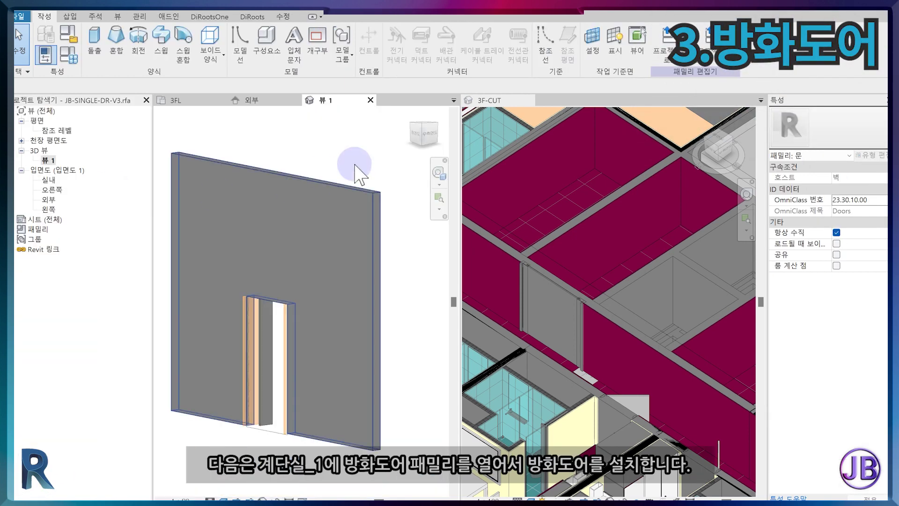
{"action": "left_click", "coordinate": [439, 123]}
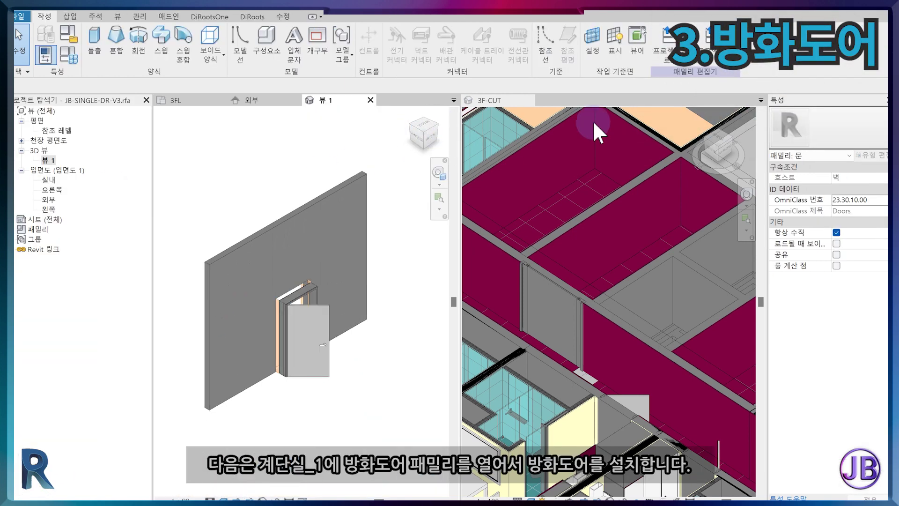
{"action": "left_click", "coordinate": [700, 71]}
Step: Place a JB-SINGLE-DR-V3 OPEN-45 fire door in the wall between stairwell 1 and the elevator hall on the 3FL plan
{"action": "left_click", "coordinate": [35, 319]}
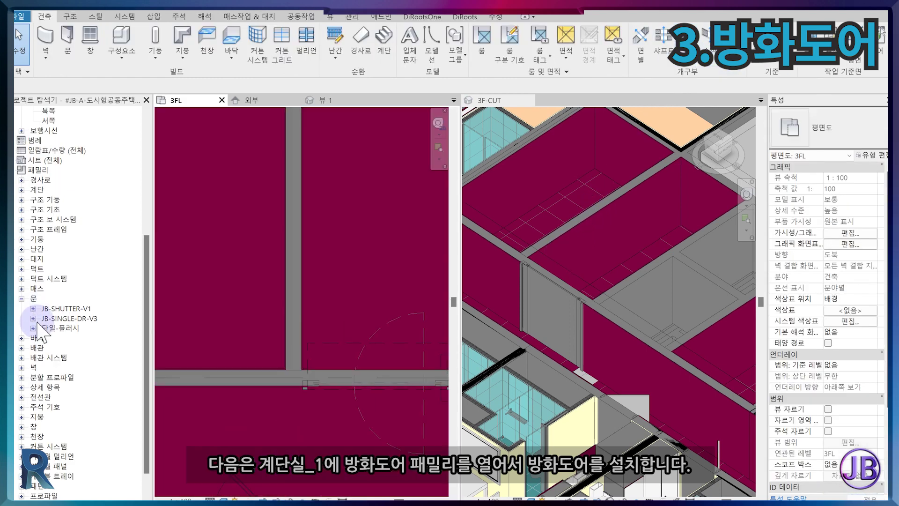
{"action": "left_click", "coordinate": [66, 338]}
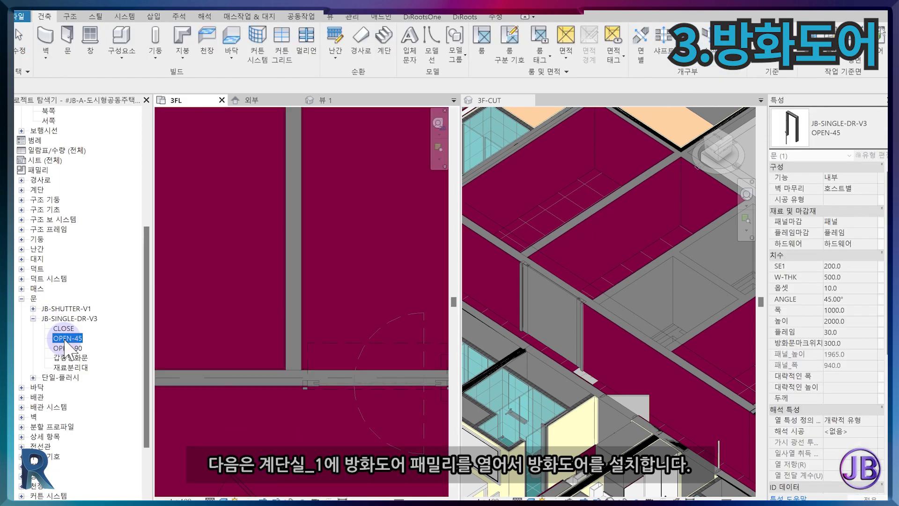
{"action": "left_click_drag", "start_coordinate": [305, 289], "coordinate": [302, 289]}
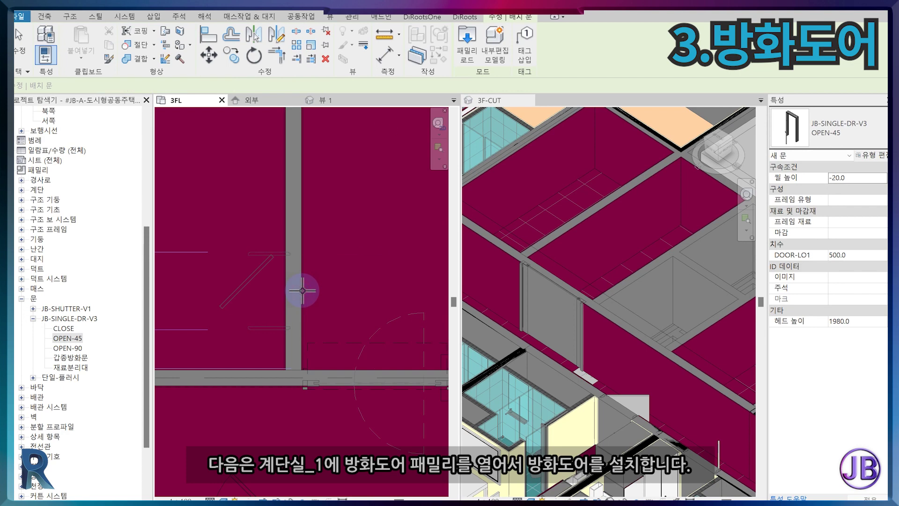
{"action": "left_click", "coordinate": [302, 290]}
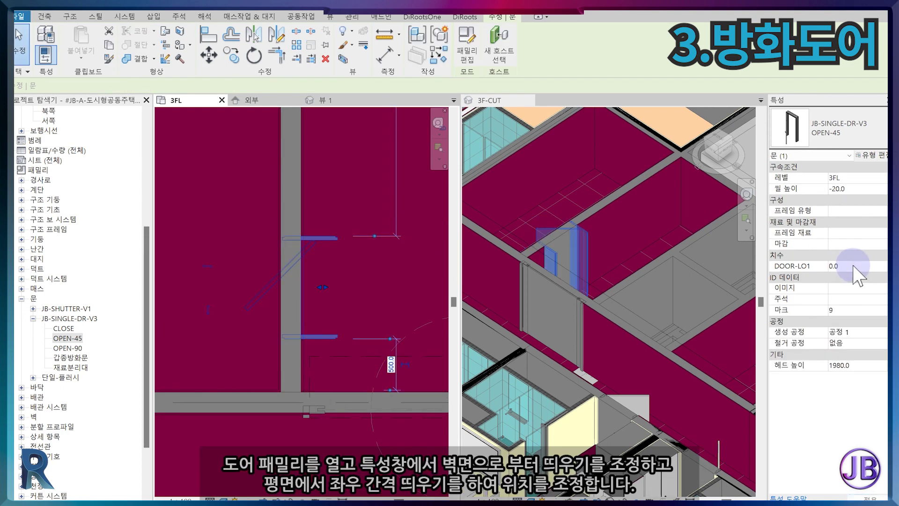
Step: Set the W-THK type dimension of the stairwell 1 fire door to 200
{"action": "left_click", "coordinate": [871, 155]}
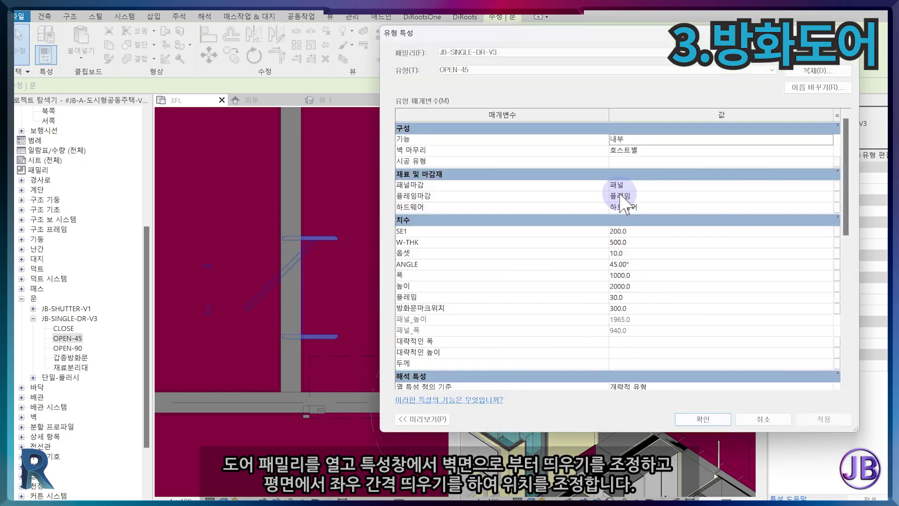
{"action": "left_click", "coordinate": [657, 244]}
{"action": "type", "text": "20.0"}
{"action": "key", "text": "Return"}
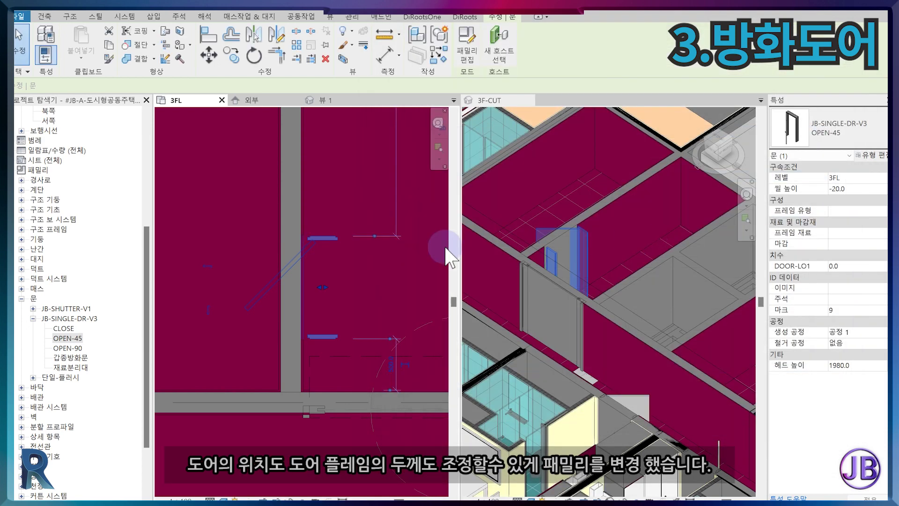
Step: Set the stairwell 1 fire door's DOOR-LO1 offset to 350 so the frame shifts into the wall
{"action": "scroll", "coordinate": [324, 303], "scroll_direction": "up", "scroll_amount": 2}
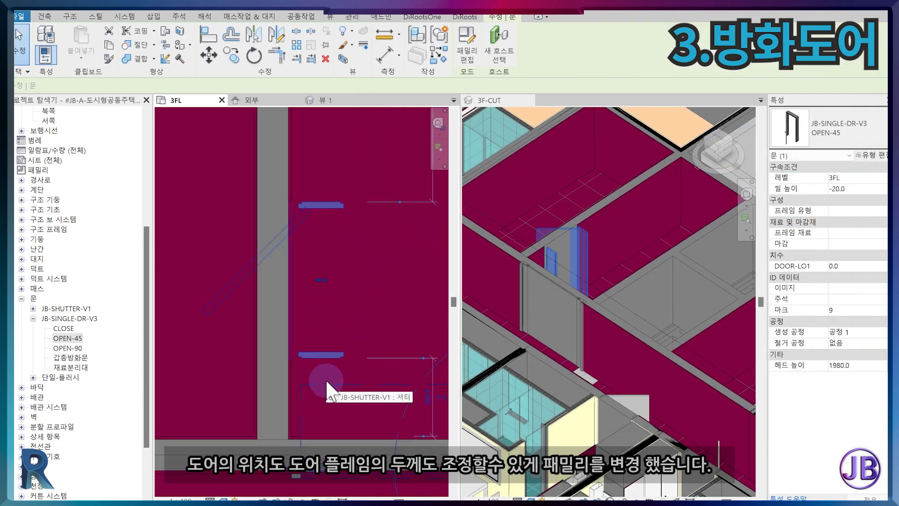
{"action": "left_click", "coordinate": [843, 265]}
{"action": "type", "text": "100"}
{"action": "key", "text": "Return"}
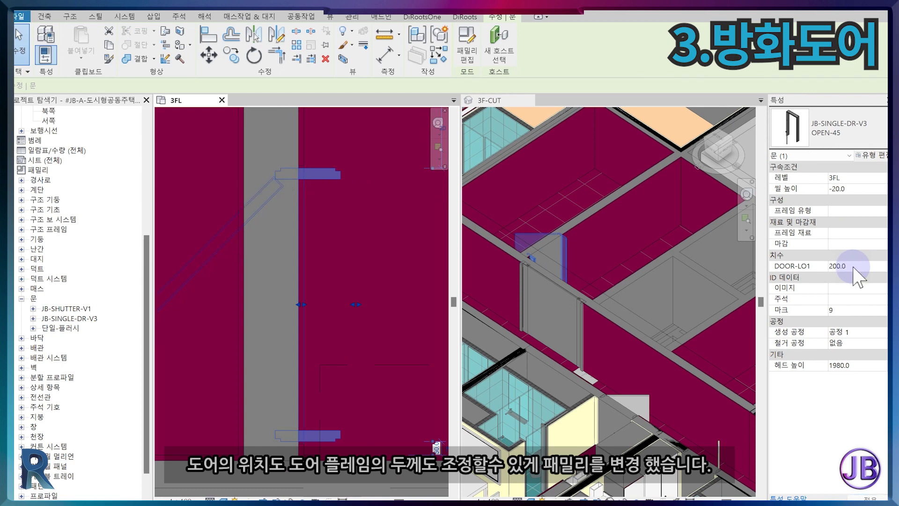
{"action": "type", "text": "350"}
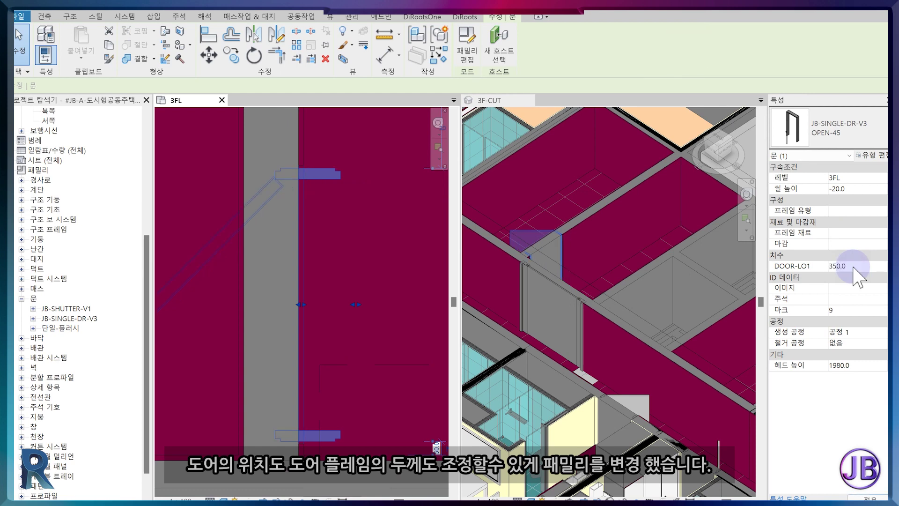
{"action": "key", "text": "Return"}
{"action": "left_click", "coordinate": [642, 331]}
Step: Adjust the stairwell 1 fire door's W-THK and DOOR-LO1 dimensions so its frame spans both finished wall faces
{"action": "middle_click_drag", "start_coordinate": [642, 331], "coordinate": [732, 323], "text": "shift"}
{"action": "scroll", "coordinate": [566, 313], "scroll_direction": "down", "scroll_amount": 5}
{"action": "middle_click_drag", "start_coordinate": [534, 317], "coordinate": [576, 337], "text": "shift"}
{"action": "scroll", "coordinate": [574, 279], "scroll_direction": "up", "scroll_amount": 6}
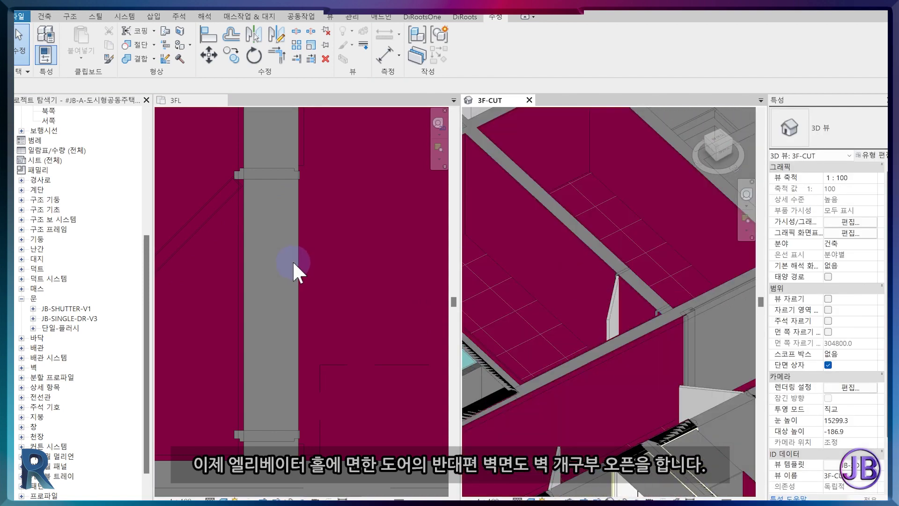
{"action": "left_click", "coordinate": [257, 165]}
{"action": "left_click", "coordinate": [871, 155]}
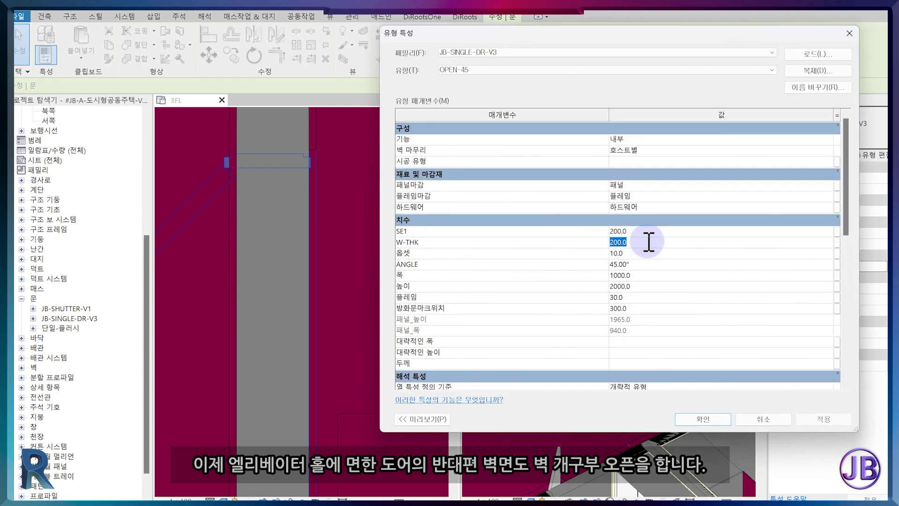
{"action": "key", "text": "Return"}
{"action": "left_click", "coordinate": [874, 268]}
{"action": "left_click", "coordinate": [373, 279]}
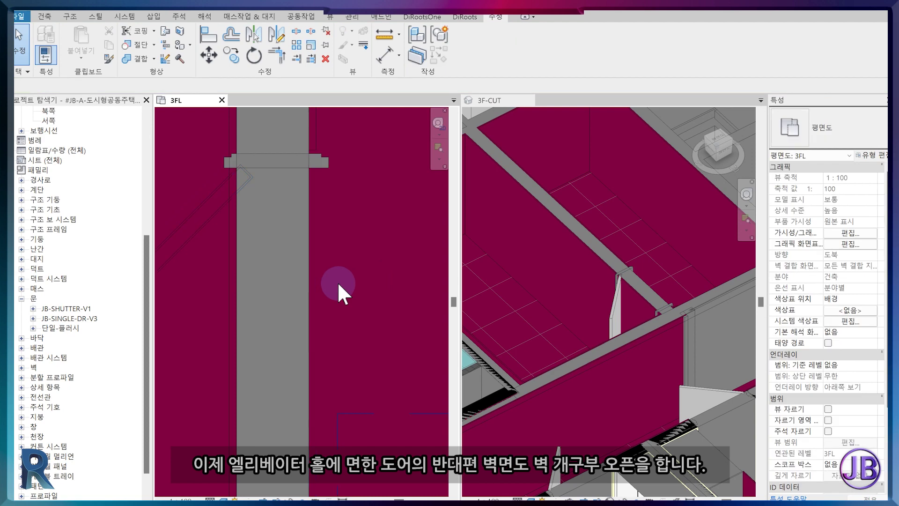
Step: Cut a rectangular wall opening in the #FIN-복도 finish wall at the stairwell 1 fire door
{"action": "middle_click_drag", "start_coordinate": [338, 282], "coordinate": [422, 278]}
{"action": "left_click", "coordinate": [314, 223]}
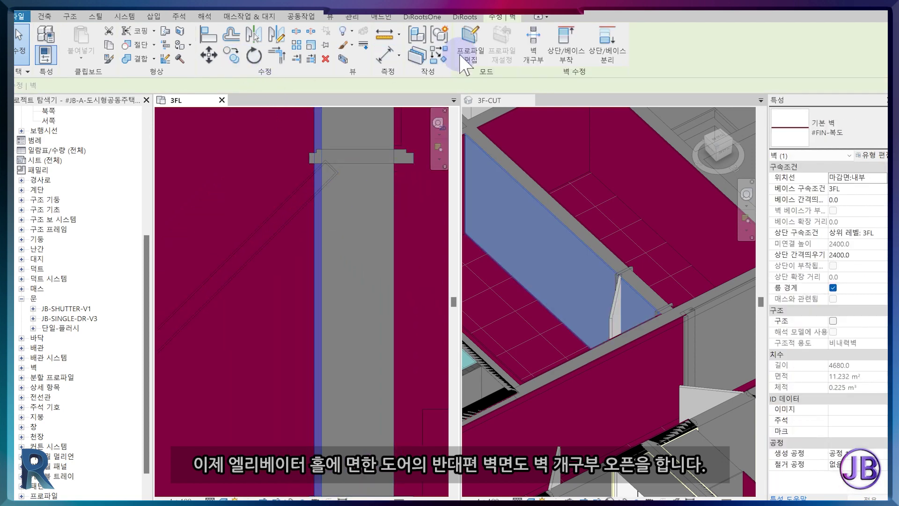
{"action": "left_click", "coordinate": [534, 38]}
{"action": "left_click", "coordinate": [312, 237]}
{"action": "left_click", "coordinate": [314, 237]}
{"action": "left_click", "coordinate": [318, 150]}
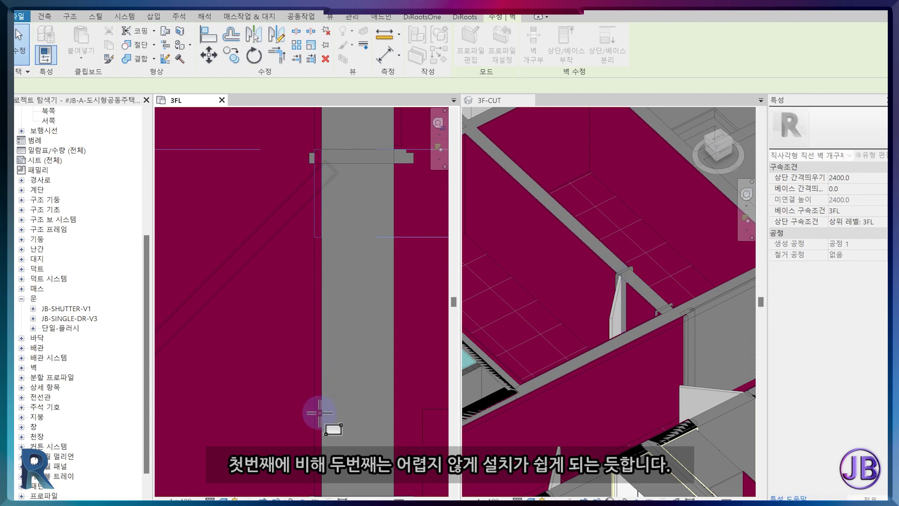
{"action": "key", "text": "Escape"}
Step: Align the finish wall opening's lower edge in plan to the lower jamb of the stairwell 1 fire door frame
{"action": "scroll", "coordinate": [328, 397], "scroll_direction": "down", "scroll_amount": 2}
{"action": "middle_click_drag", "start_coordinate": [321, 380], "coordinate": [291, 199]}
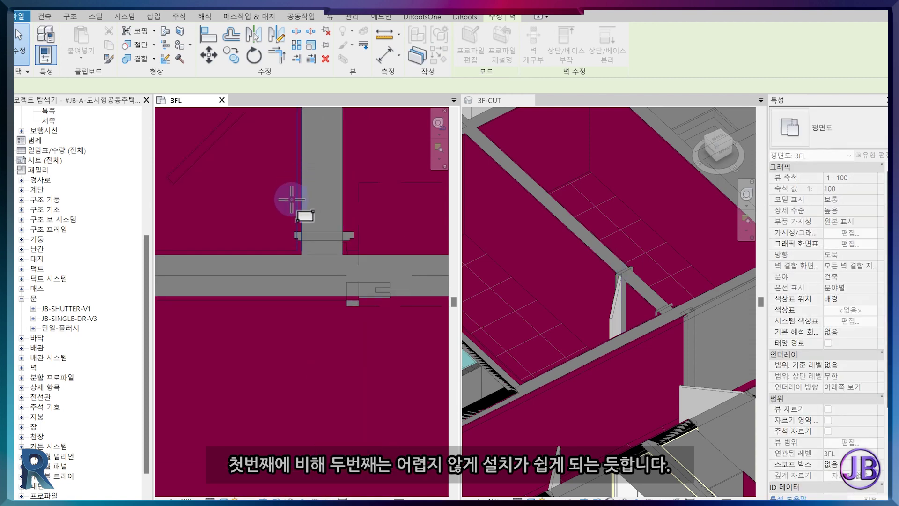
{"action": "scroll", "coordinate": [291, 202], "scroll_direction": "up", "scroll_amount": 2}
{"action": "scroll", "coordinate": [290, 235], "scroll_direction": "up", "scroll_amount": 2}
{"action": "key", "text": "a"}
{"action": "key", "text": "l"}
{"action": "scroll", "coordinate": [315, 294], "scroll_direction": "up", "scroll_amount": 1}
{"action": "left_click", "coordinate": [316, 285]}
Step: Align the finish wall opening's upper edge in plan to the upper jamb of the stairwell 1 fire door frame
{"action": "scroll", "coordinate": [300, 347], "scroll_direction": "down", "scroll_amount": 3}
{"action": "middle_click_drag", "start_coordinate": [301, 112], "coordinate": [291, 259]}
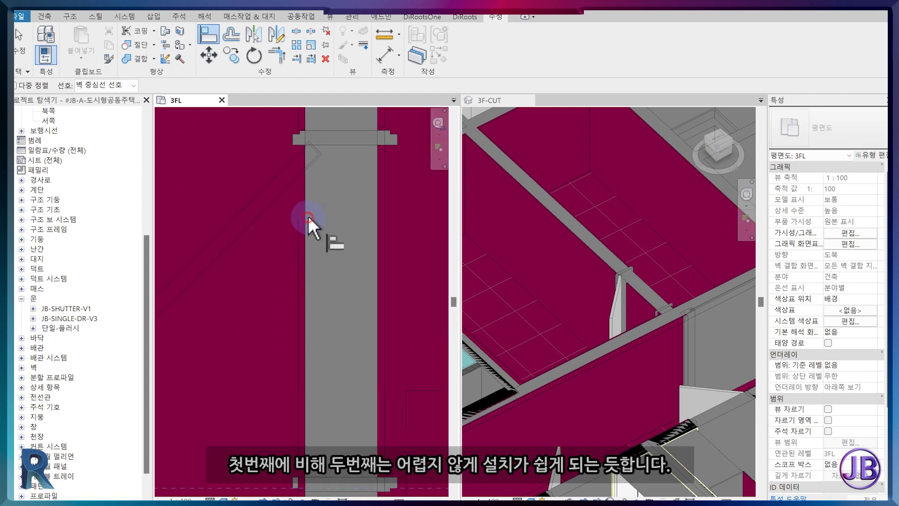
{"action": "scroll", "coordinate": [297, 109], "scroll_direction": "up", "scroll_amount": 6}
{"action": "scroll", "coordinate": [320, 206], "scroll_direction": "up", "scroll_amount": 2}
{"action": "scroll", "coordinate": [336, 192], "scroll_direction": "up", "scroll_amount": 2}
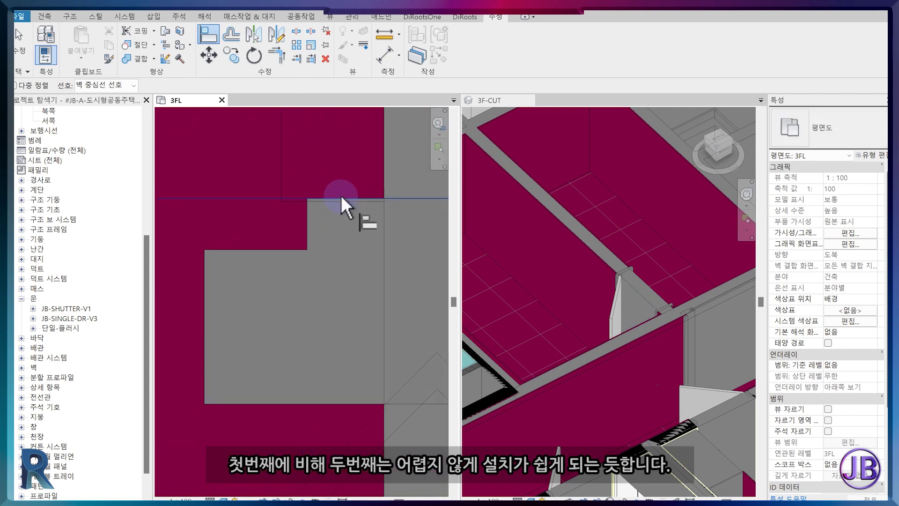
{"action": "left_click", "coordinate": [302, 204]}
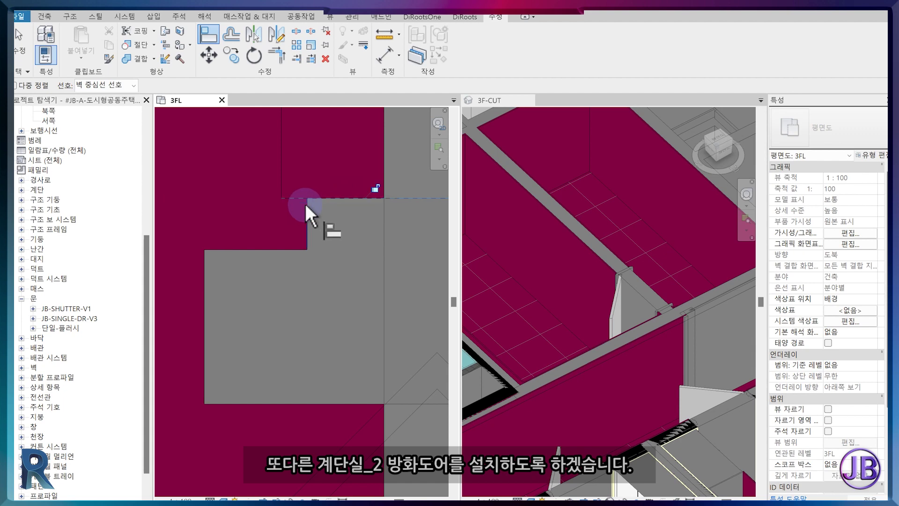
{"action": "scroll", "coordinate": [511, 259], "scroll_direction": "down", "scroll_amount": 3}
{"action": "key", "text": "Escape"}
Step: Place a second JB-SINGLE-DR-V3 OPEN-45 fire door in the wall between stairwell 2 and the corridor
{"action": "scroll", "coordinate": [600, 292], "scroll_direction": "up", "scroll_amount": 2}
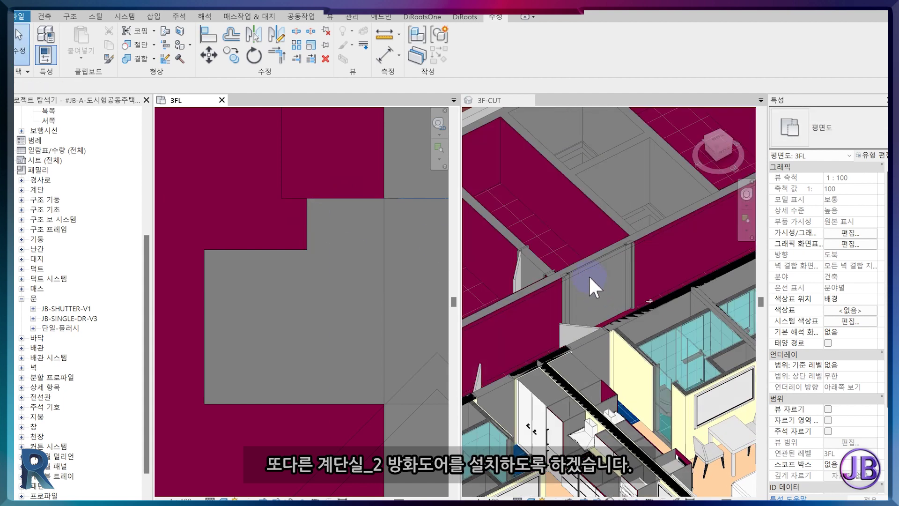
{"action": "scroll", "coordinate": [589, 274], "scroll_direction": "down", "scroll_amount": 1}
{"action": "left_click", "coordinate": [578, 331]}
{"action": "scroll", "coordinate": [263, 268], "scroll_direction": "down", "scroll_amount": 9}
{"action": "scroll", "coordinate": [335, 315], "scroll_direction": "down", "scroll_amount": 3}
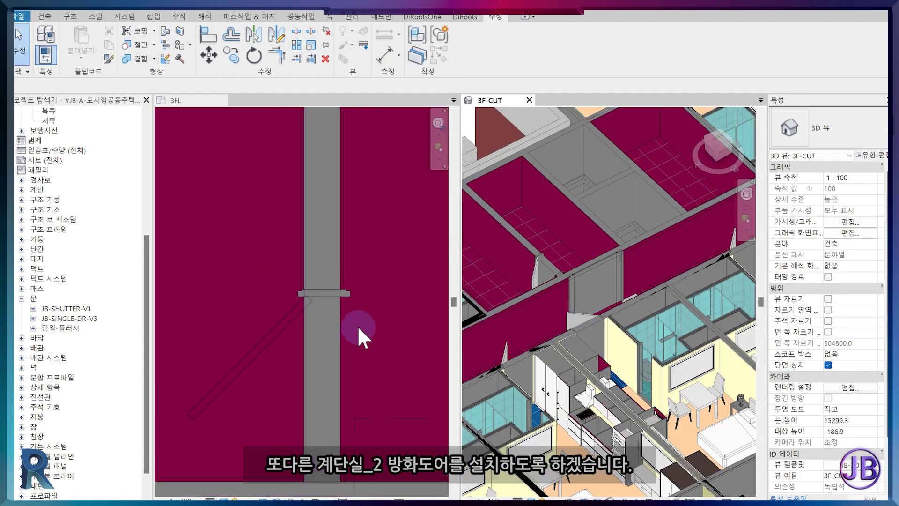
{"action": "scroll", "coordinate": [344, 324], "scroll_direction": "down", "scroll_amount": 3}
{"action": "middle_click_drag", "start_coordinate": [318, 324], "coordinate": [285, 327]}
{"action": "scroll", "coordinate": [333, 365], "scroll_direction": "down", "scroll_amount": 2}
{"action": "middle_click_drag", "start_coordinate": [346, 379], "coordinate": [251, 361]}
{"action": "scroll", "coordinate": [380, 353], "scroll_direction": "up", "scroll_amount": 2}
{"action": "middle_click_drag", "start_coordinate": [393, 368], "coordinate": [223, 373]}
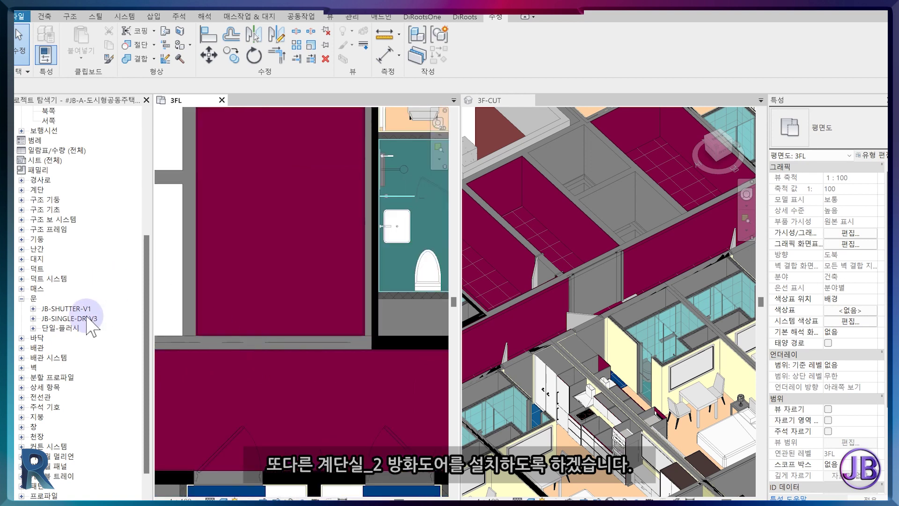
{"action": "left_click", "coordinate": [87, 319]}
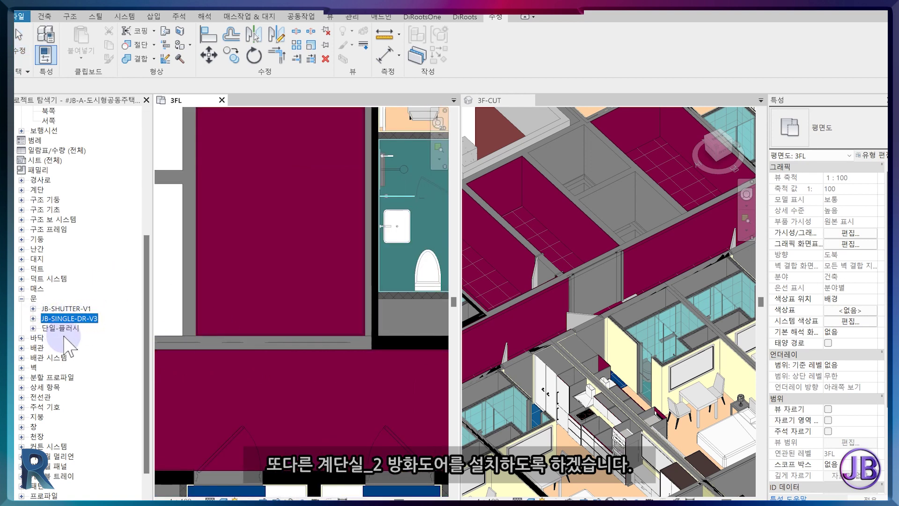
{"action": "left_click", "coordinate": [33, 318]}
{"action": "left_click", "coordinate": [68, 338]}
{"action": "left_click_drag", "start_coordinate": [68, 338], "coordinate": [325, 339]}
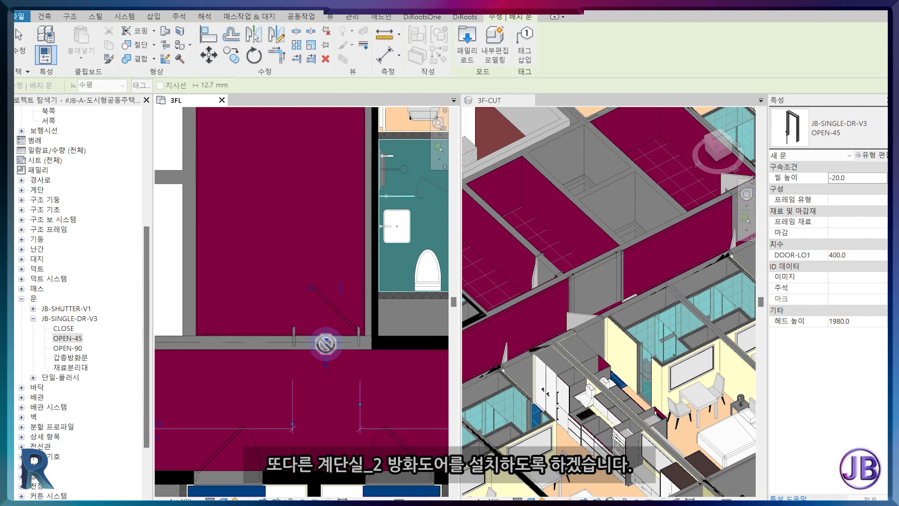
{"action": "scroll", "coordinate": [331, 342], "scroll_direction": "up", "scroll_amount": 3}
{"action": "scroll", "coordinate": [381, 347], "scroll_direction": "up", "scroll_amount": 2}
{"action": "key", "text": "Escape"}
{"action": "key", "text": "Escape"}
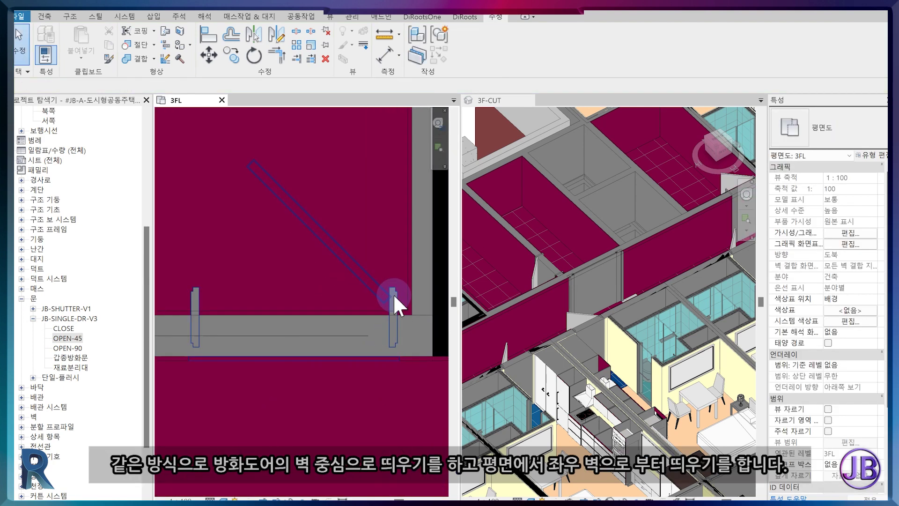
Step: Set the stairwell 2 fire door's DOOR-LO1 offset to 300
{"action": "left_click", "coordinate": [393, 294]}
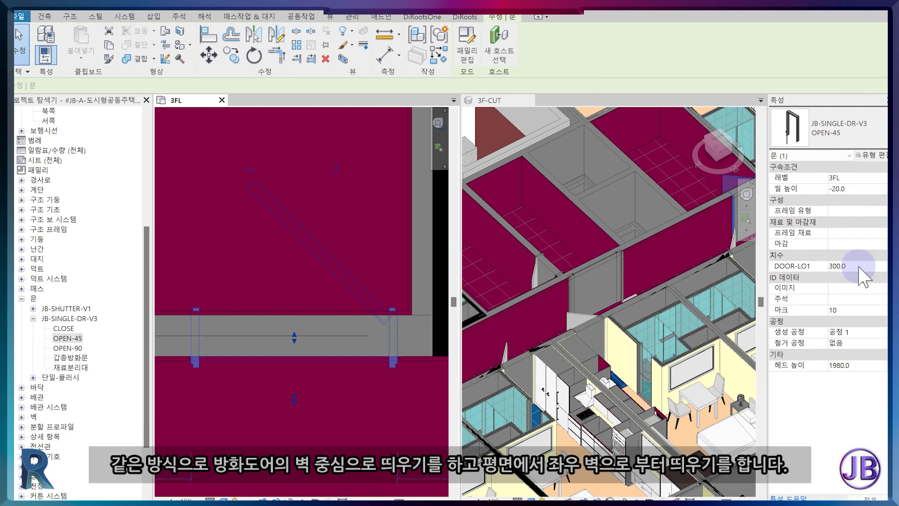
{"action": "key", "text": "Escape"}
{"action": "scroll", "coordinate": [653, 270], "scroll_direction": "down", "scroll_amount": 3}
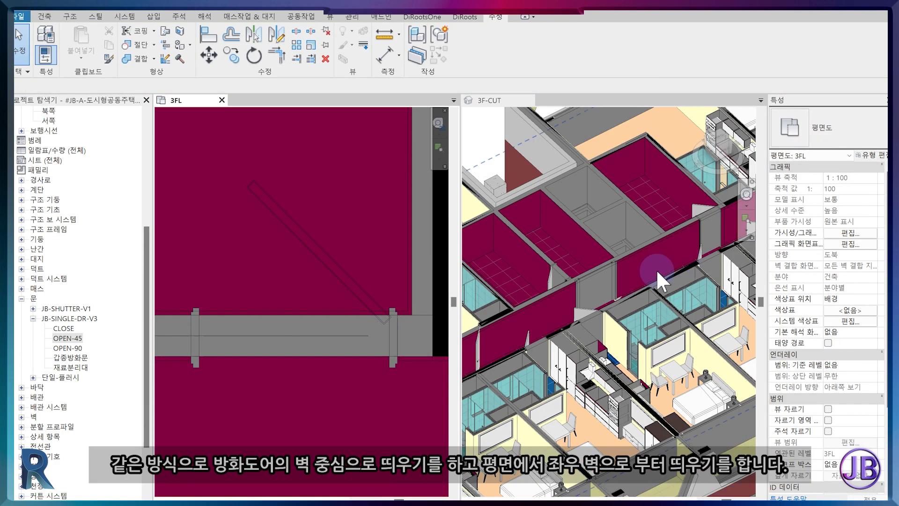
Step: Cut a rectangular wall opening in stairwell 2's inner #FIN-복도 finish wall, behind the fire door
{"action": "middle_click_drag", "start_coordinate": [657, 270], "coordinate": [595, 292]}
{"action": "scroll", "coordinate": [618, 274], "scroll_direction": "up", "scroll_amount": 4}
{"action": "scroll", "coordinate": [581, 291], "scroll_direction": "down", "scroll_amount": 2}
{"action": "scroll", "coordinate": [580, 289], "scroll_direction": "up", "scroll_amount": 6}
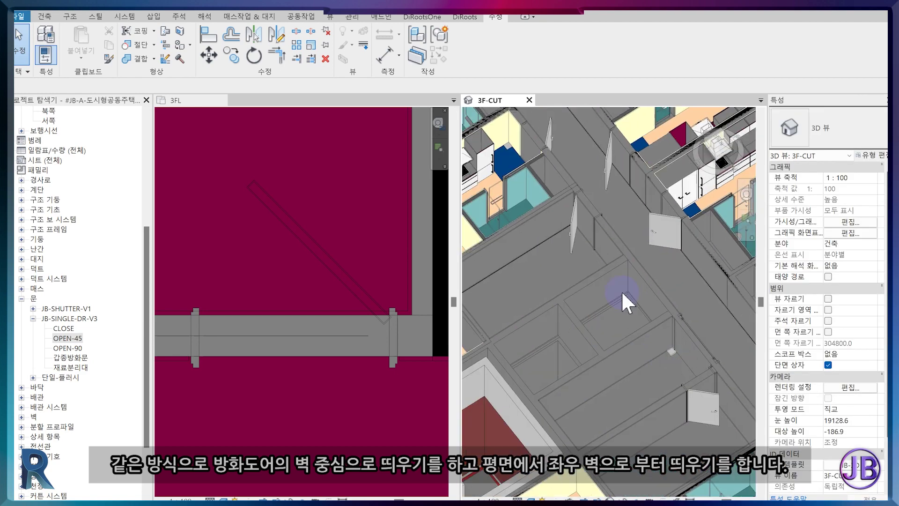
{"action": "left_click", "coordinate": [600, 200]}
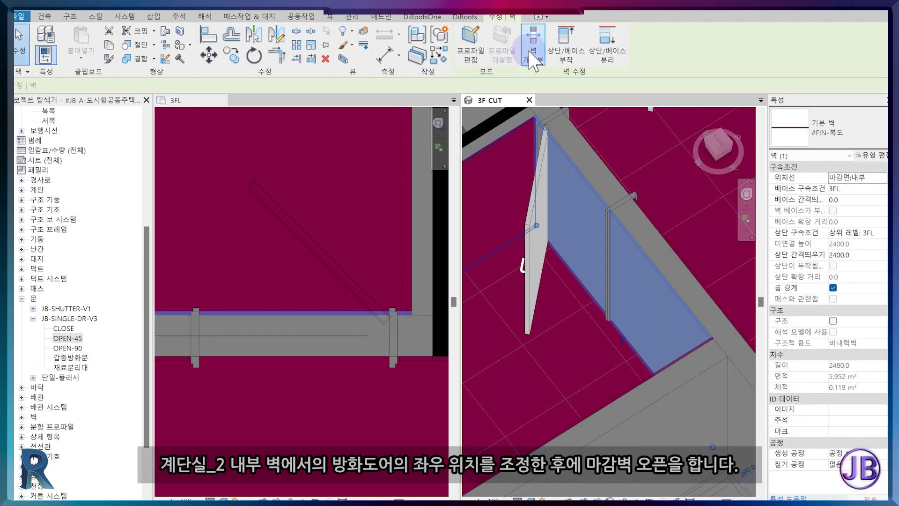
{"action": "left_click", "coordinate": [533, 51]}
{"action": "scroll", "coordinate": [592, 191], "scroll_direction": "up", "scroll_amount": 1}
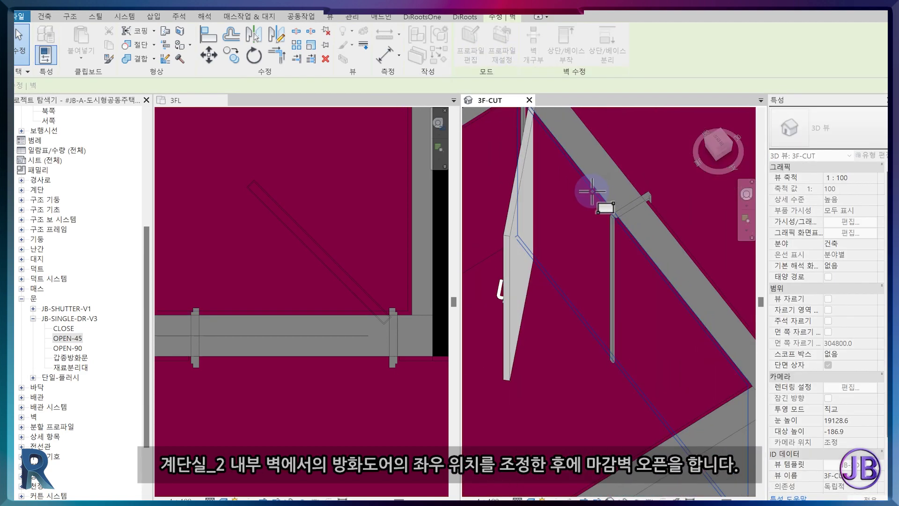
{"action": "left_click", "coordinate": [358, 309]}
{"action": "scroll", "coordinate": [404, 314], "scroll_direction": "up", "scroll_amount": 2}
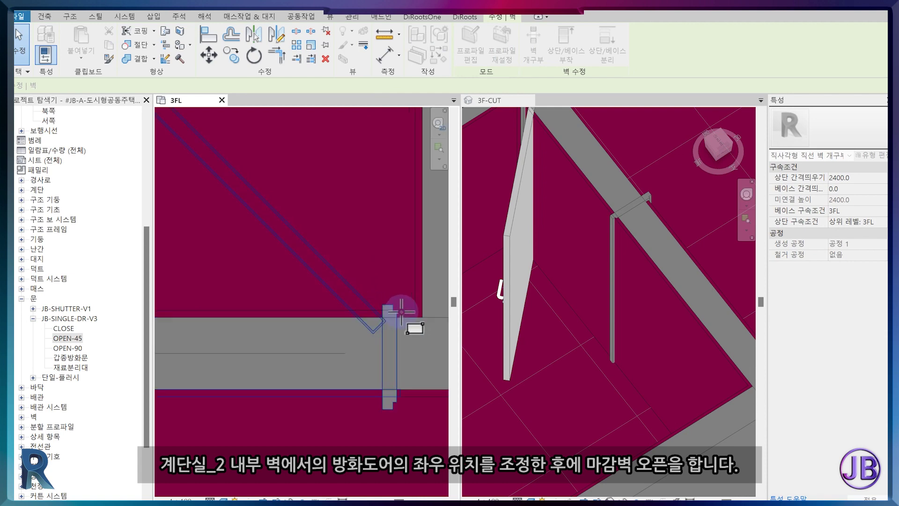
{"action": "middle_click_drag", "start_coordinate": [220, 302], "coordinate": [320, 313]}
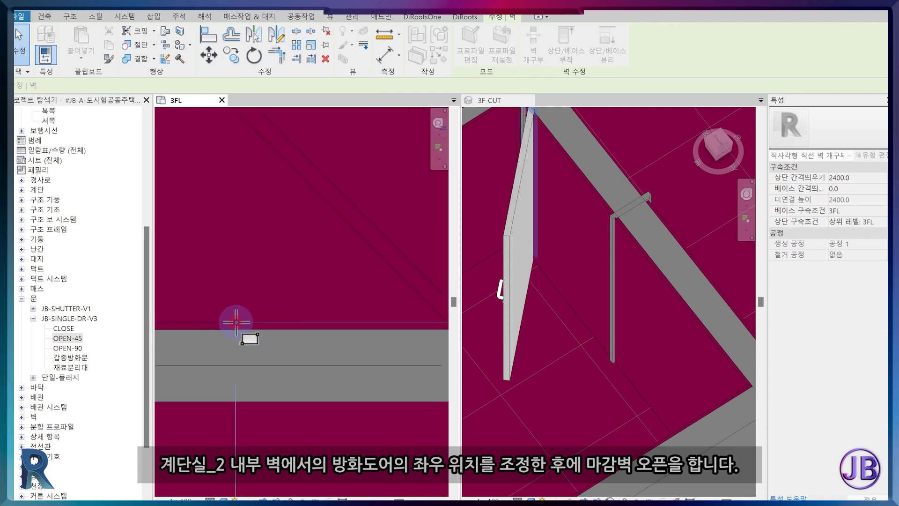
{"action": "left_click", "coordinate": [238, 322]}
{"action": "key", "text": "Escape"}
{"action": "scroll", "coordinate": [265, 321], "scroll_direction": "down", "scroll_amount": 2}
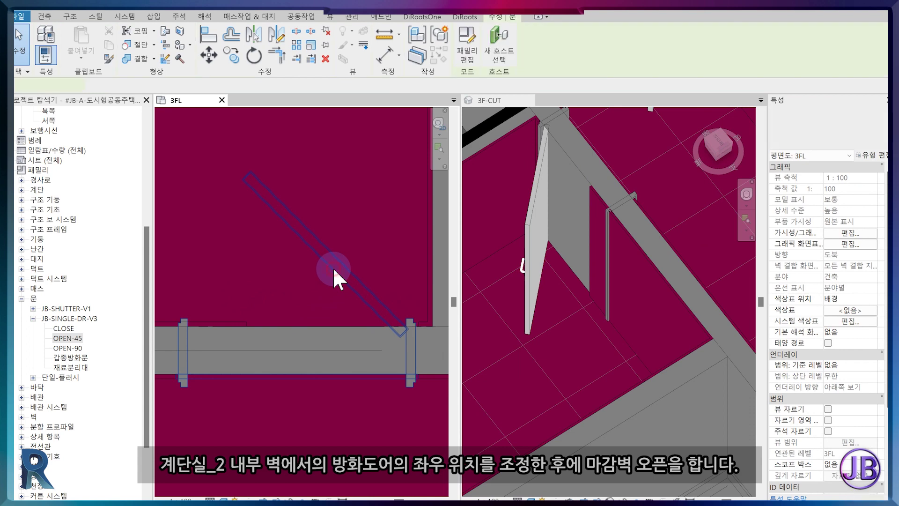
Step: Shift the stairwell 2 fire door slightly along its wall to adjust its side clearance
{"action": "left_click", "coordinate": [331, 274]}
{"action": "scroll", "coordinate": [385, 283], "scroll_direction": "up", "scroll_amount": 5}
{"action": "left_click_drag", "start_coordinate": [331, 313], "coordinate": [325, 199]}
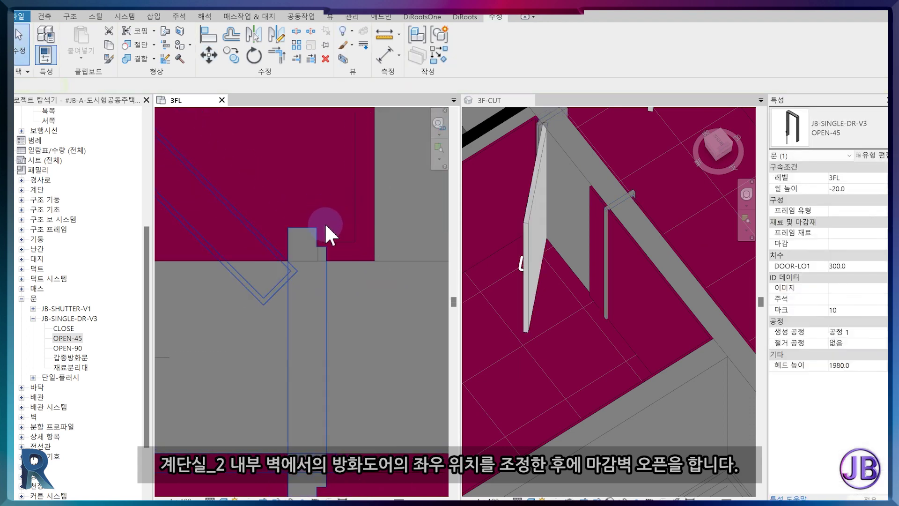
{"action": "key", "text": "Escape"}
Step: Align the right edge of the stairwell 2 finish wall opening to the fire door frame's right jamb
{"action": "left_click", "coordinate": [275, 252]}
{"action": "scroll", "coordinate": [331, 263], "scroll_direction": "up", "scroll_amount": 2}
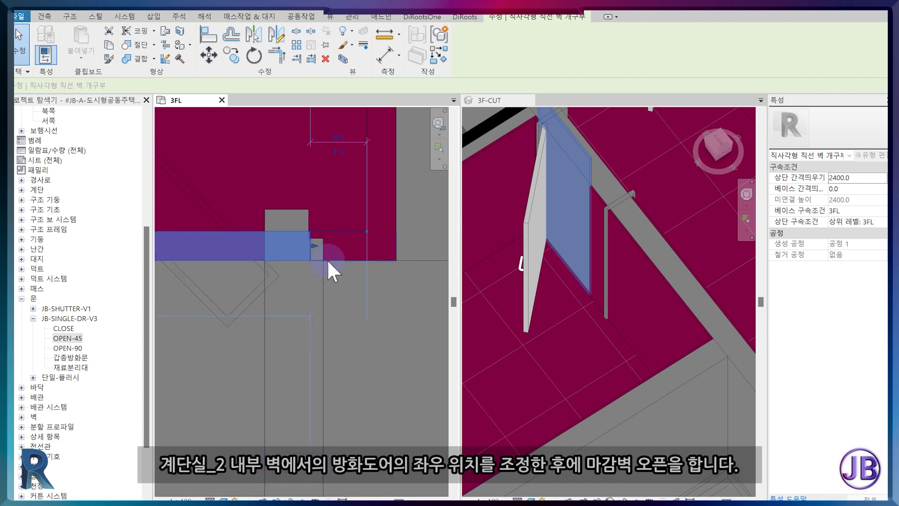
{"action": "key", "text": "a"}
{"action": "key", "text": "l"}
{"action": "left_click", "coordinate": [310, 217]}
{"action": "left_click", "coordinate": [311, 252]}
{"action": "scroll", "coordinate": [312, 254], "scroll_direction": "down", "scroll_amount": 4}
{"action": "middle_click_drag", "start_coordinate": [164, 270], "coordinate": [422, 289]}
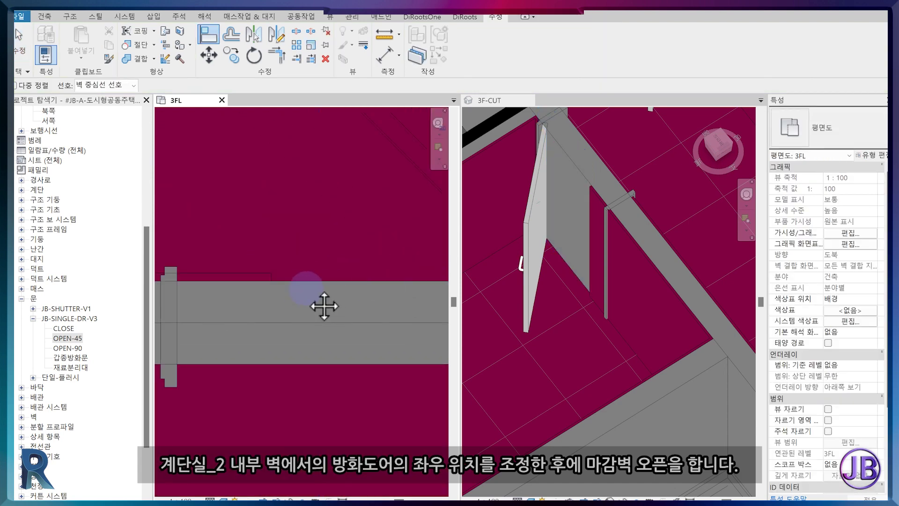
Step: Align the left edge of the stairwell 2 finish wall opening to the fire door frame's left jamb
{"action": "middle_click_drag", "start_coordinate": [250, 295], "coordinate": [333, 301]}
{"action": "scroll", "coordinate": [259, 284], "scroll_direction": "up", "scroll_amount": 3}
{"action": "left_click", "coordinate": [218, 270]}
{"action": "scroll", "coordinate": [262, 290], "scroll_direction": "down", "scroll_amount": 3}
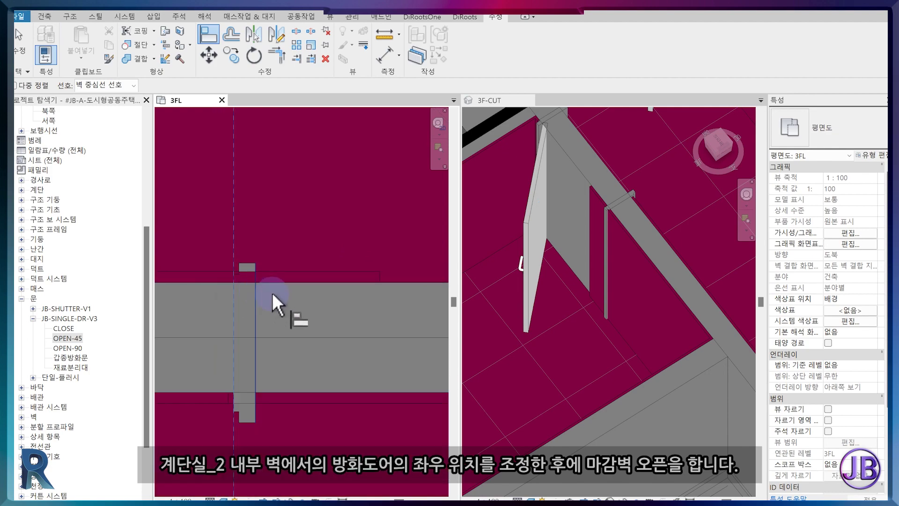
Step: Examine the third floor's doors and wall openings in the 3FL plan and the 3F-CUT 3D view, arranged as tabbed views
{"action": "left_click", "coordinate": [554, 297]}
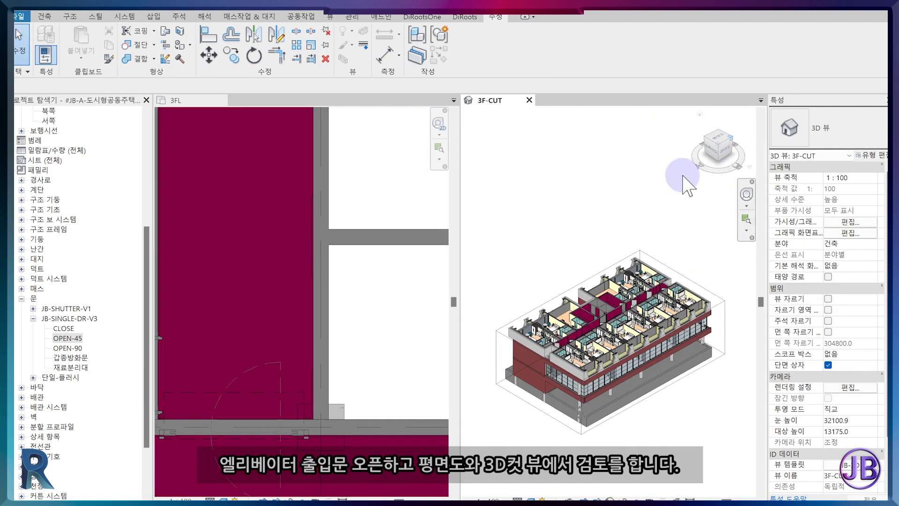
{"action": "scroll", "coordinate": [317, 341], "scroll_direction": "down", "scroll_amount": 5}
{"action": "scroll", "coordinate": [299, 325], "scroll_direction": "up", "scroll_amount": 2}
{"action": "scroll", "coordinate": [572, 328], "scroll_direction": "up", "scroll_amount": 3}
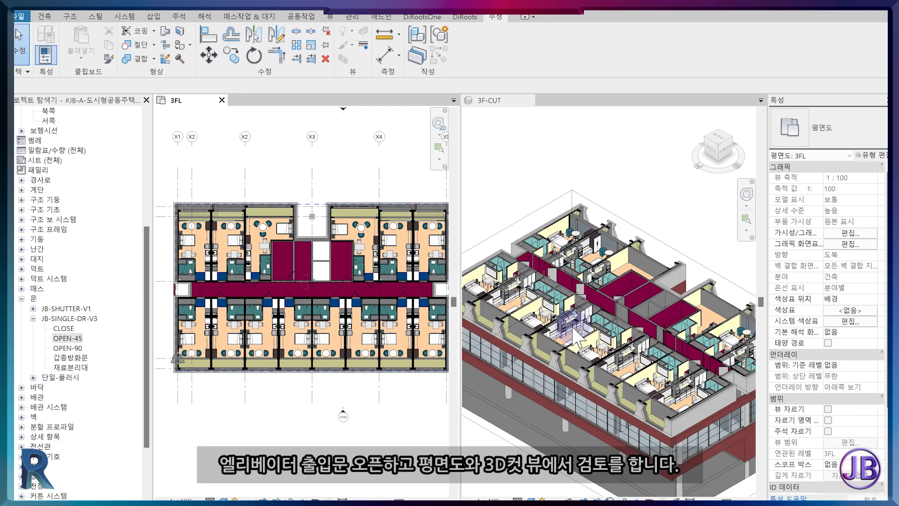
{"action": "left_click", "coordinate": [622, 329]}
{"action": "key", "text": "t"}
{"action": "key", "text": "w"}
{"action": "middle_click_drag", "start_coordinate": [557, 291], "coordinate": [538, 237]}
{"action": "scroll", "coordinate": [536, 236], "scroll_direction": "up", "scroll_amount": 1}
{"action": "scroll", "coordinate": [407, 382], "scroll_direction": "up", "scroll_amount": 2}
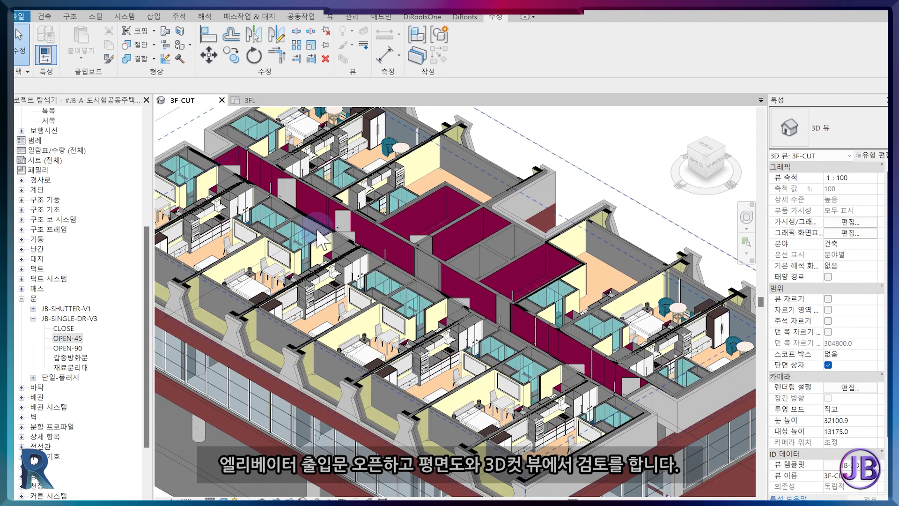
{"action": "left_click", "coordinate": [251, 100]}
{"action": "middle_click_drag", "start_coordinate": [276, 236], "coordinate": [450, 265]}
{"action": "scroll", "coordinate": [500, 356], "scroll_direction": "up", "scroll_amount": 2}
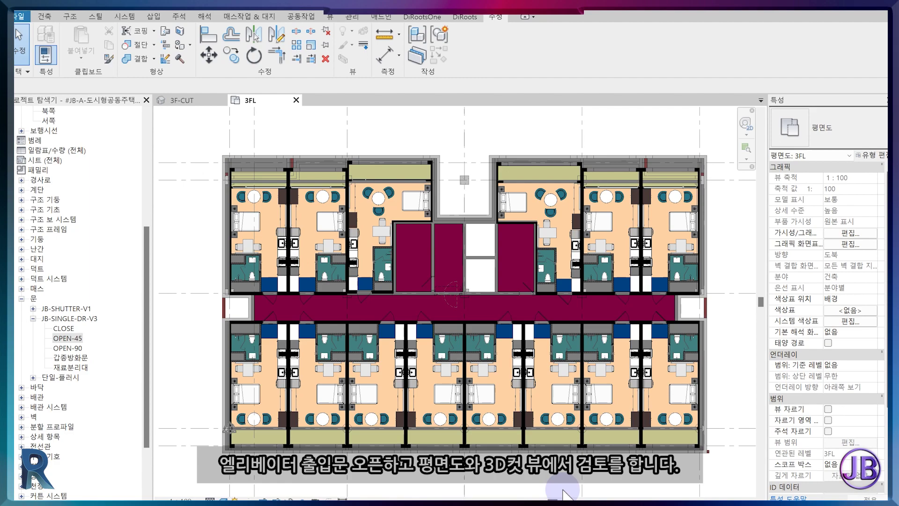
{"action": "left_click", "coordinate": [192, 100]}
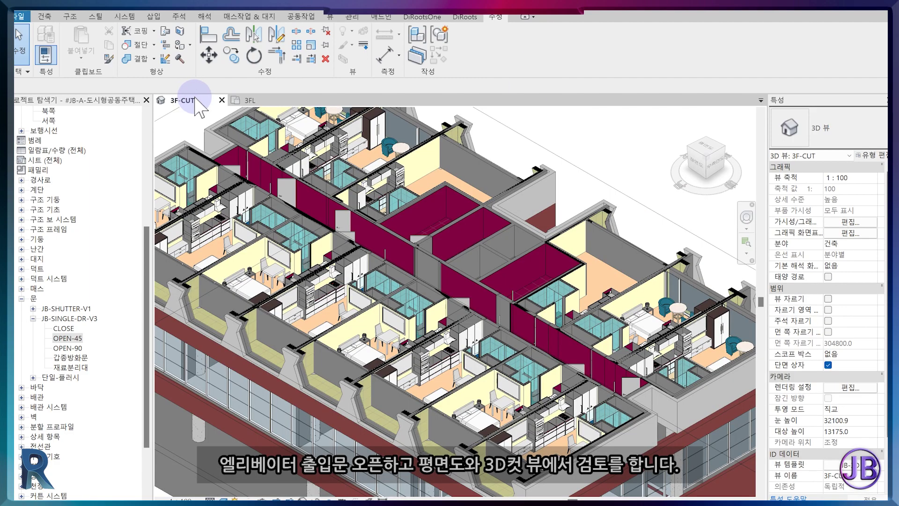
{"action": "scroll", "coordinate": [732, 445], "scroll_direction": "up", "scroll_amount": 5}
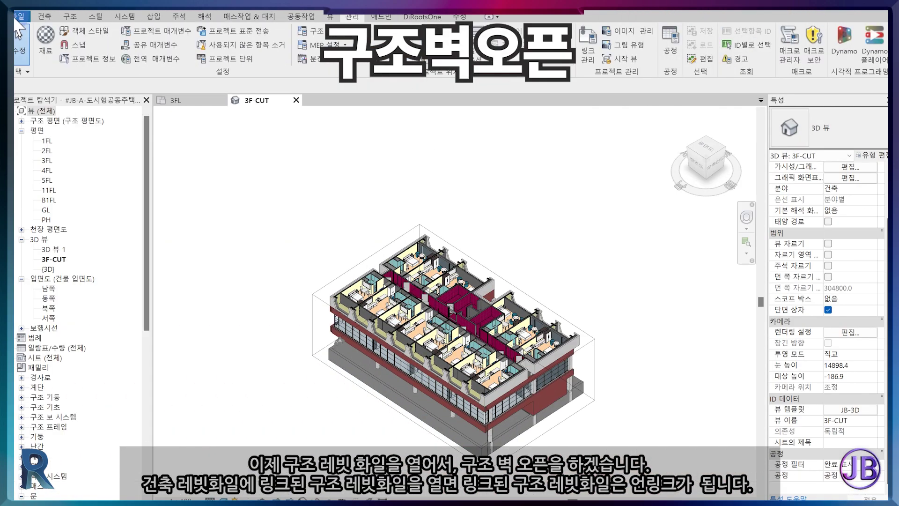
Step: Open the structural project file #JB-S-도시형공동주택-V3.rvt
{"action": "left_click", "coordinate": [19, 16]}
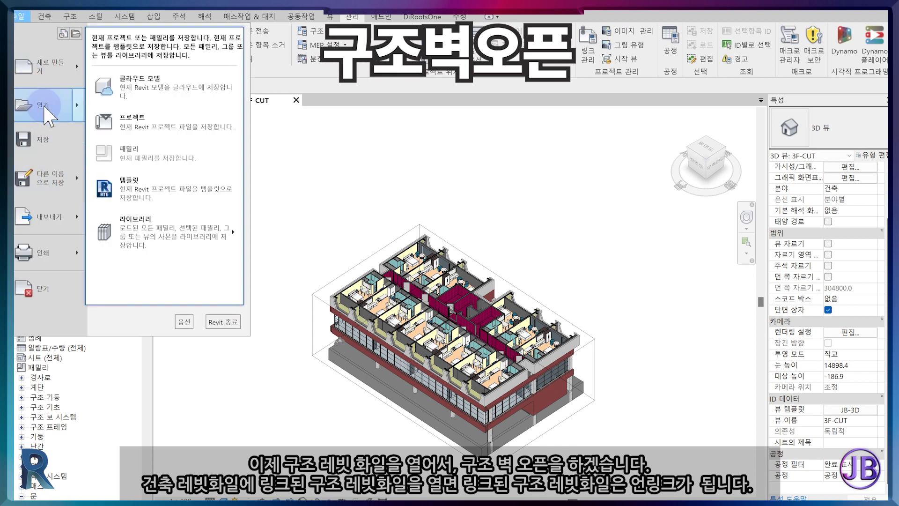
{"action": "mouse_move", "coordinate": [70, 105]}
{"action": "left_click", "coordinate": [148, 69]}
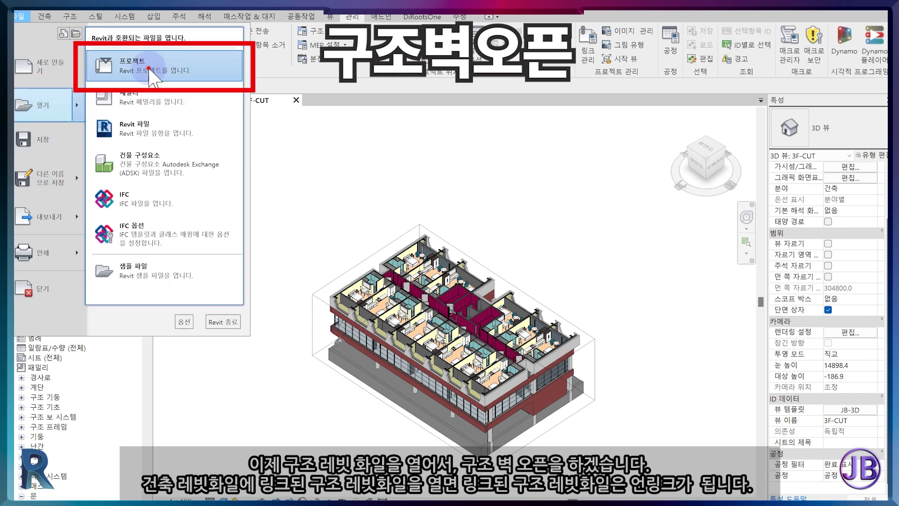
{"action": "left_click", "coordinate": [387, 196]}
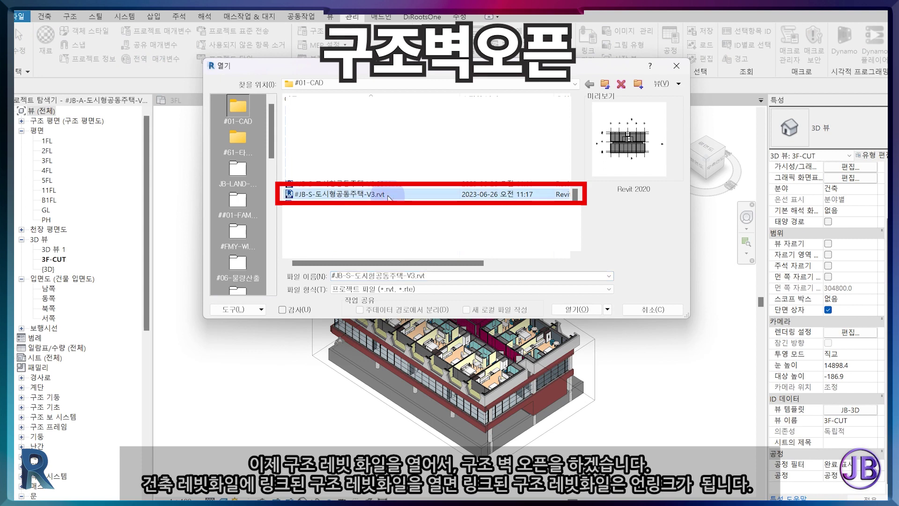
{"action": "double_click", "coordinate": [388, 196]}
{"action": "left_click", "coordinate": [477, 276]}
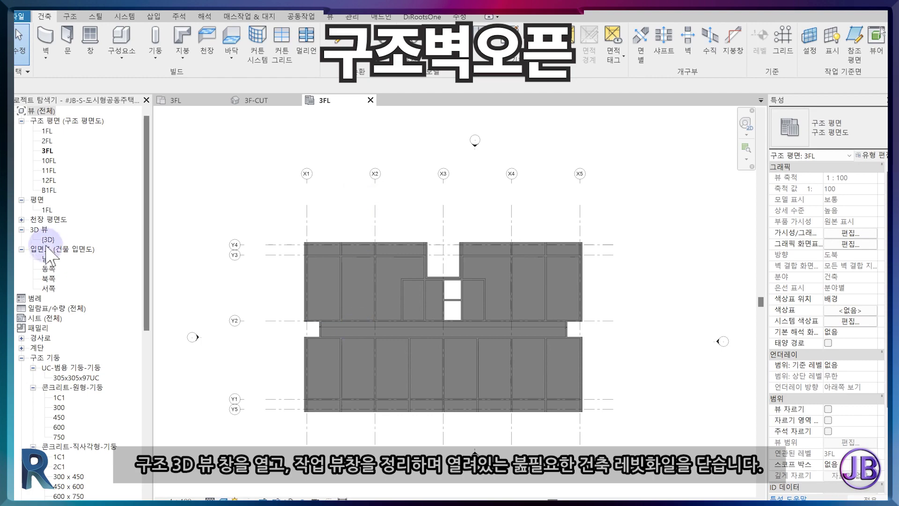
Step: Open the structural {3D} view, tile it beside the structural 3FL plan, and close the architectural project's views
{"action": "double_click", "coordinate": [55, 240]}
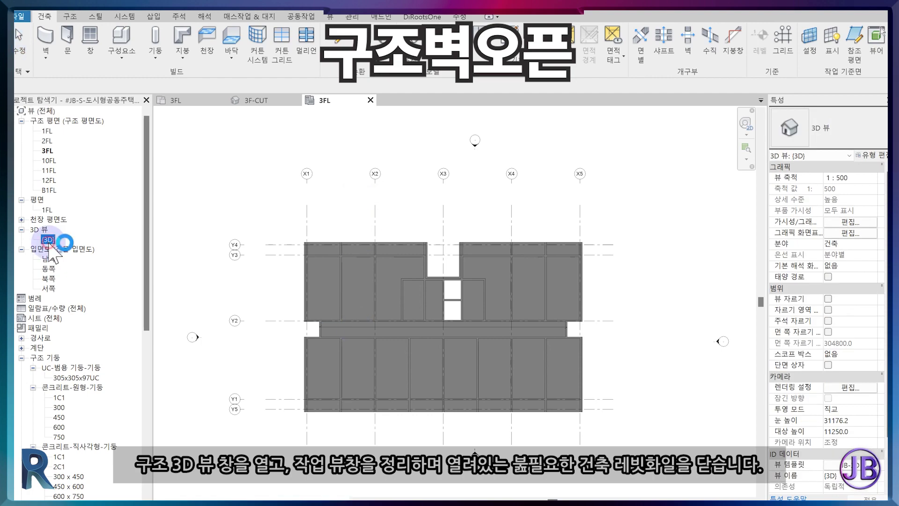
{"action": "left_click", "coordinate": [726, 148]}
{"action": "left_click", "coordinate": [325, 100]}
{"action": "left_click", "coordinate": [256, 100]}
{"action": "left_click", "coordinate": [296, 100]}
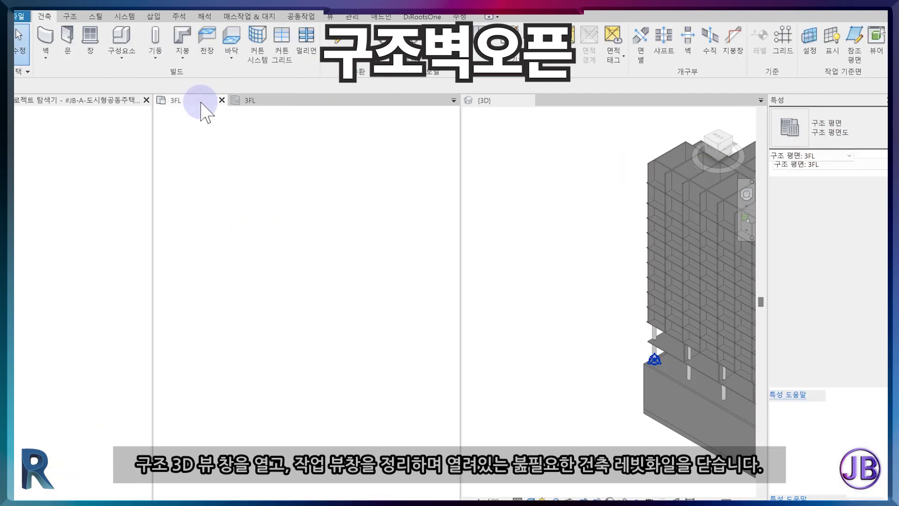
{"action": "left_click", "coordinate": [202, 101]}
{"action": "left_click", "coordinate": [430, 272]}
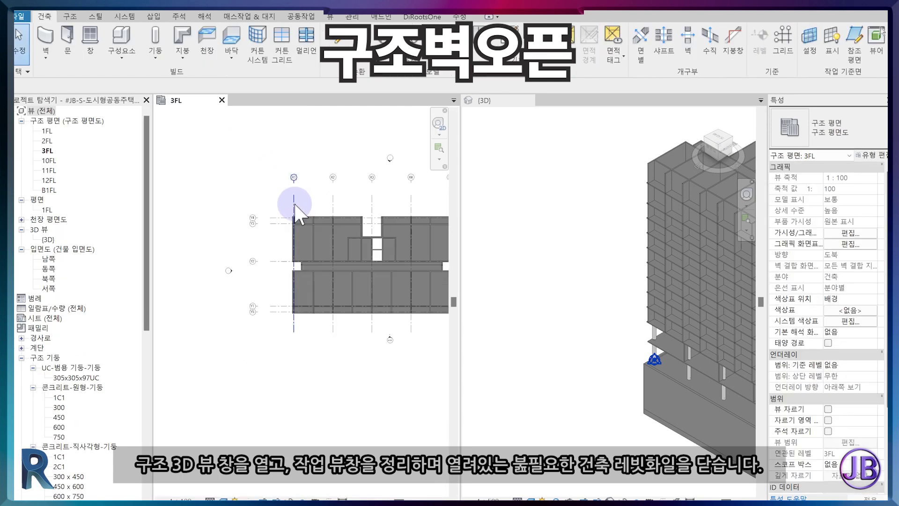
{"action": "scroll", "coordinate": [487, 250], "scroll_direction": "down", "scroll_amount": 2}
{"action": "key", "text": "z"}
{"action": "key", "text": "a"}
{"action": "left_click", "coordinate": [398, 176]}
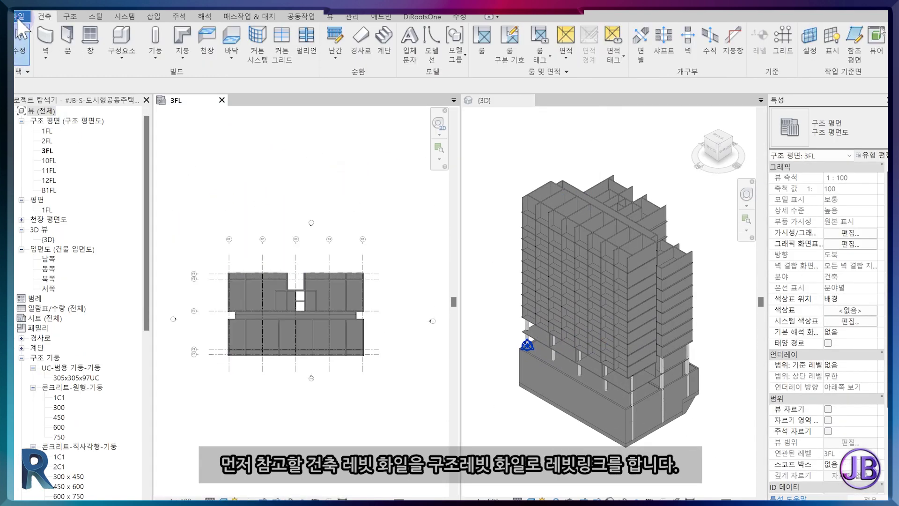
Step: Link the architectural Revit model #JB-A-도시형공동주택-V4.rvt into the structural project, positioned 자동 - 내부 원점 대 내부 원점
{"action": "left_click", "coordinate": [154, 16]}
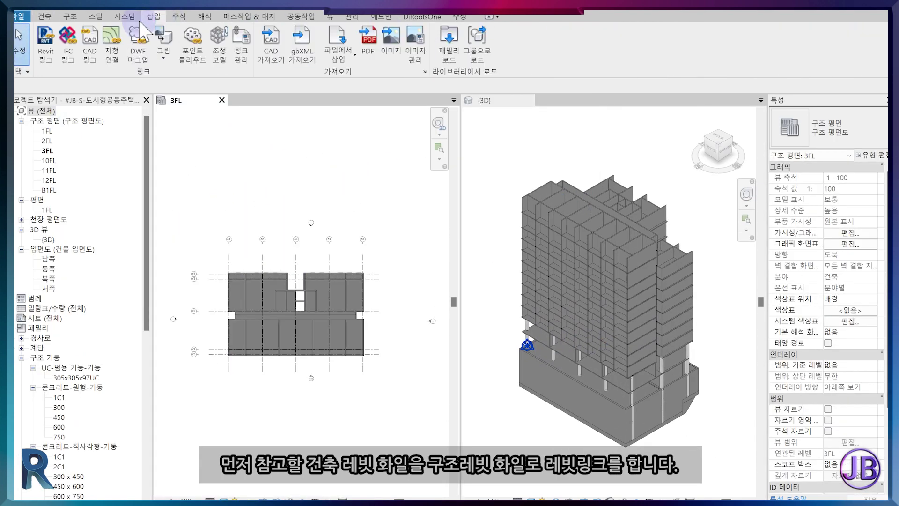
{"action": "left_click", "coordinate": [41, 43]}
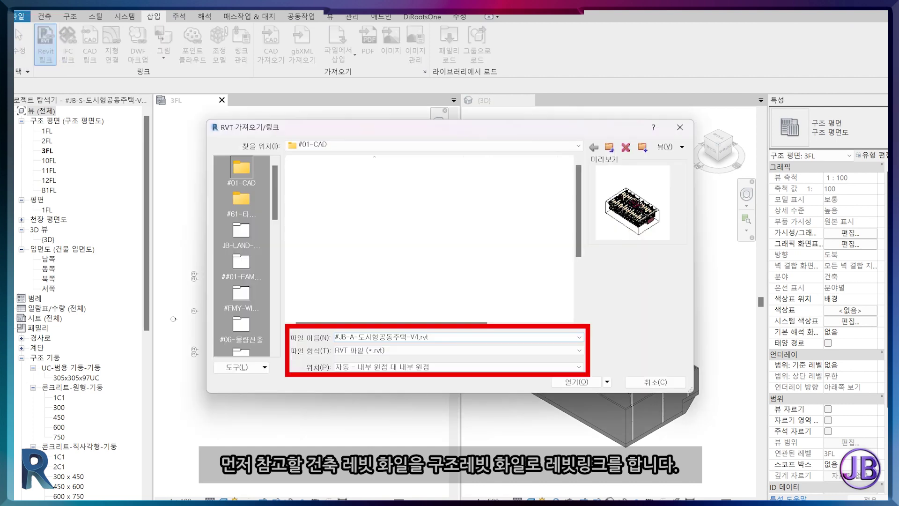
{"action": "left_click", "coordinate": [576, 382]}
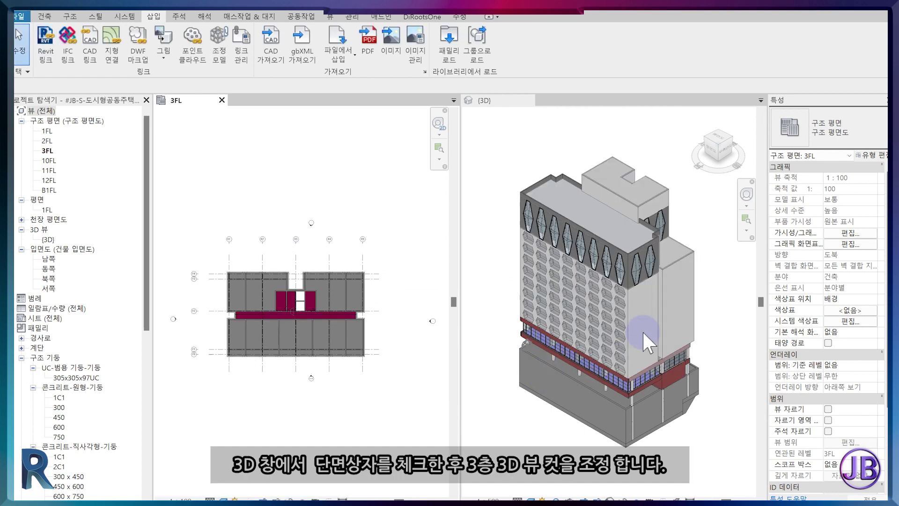
Step: Enable the section box in the {3D} view and lower its top face to cut the building at the third floor
{"action": "left_click", "coordinate": [699, 206]}
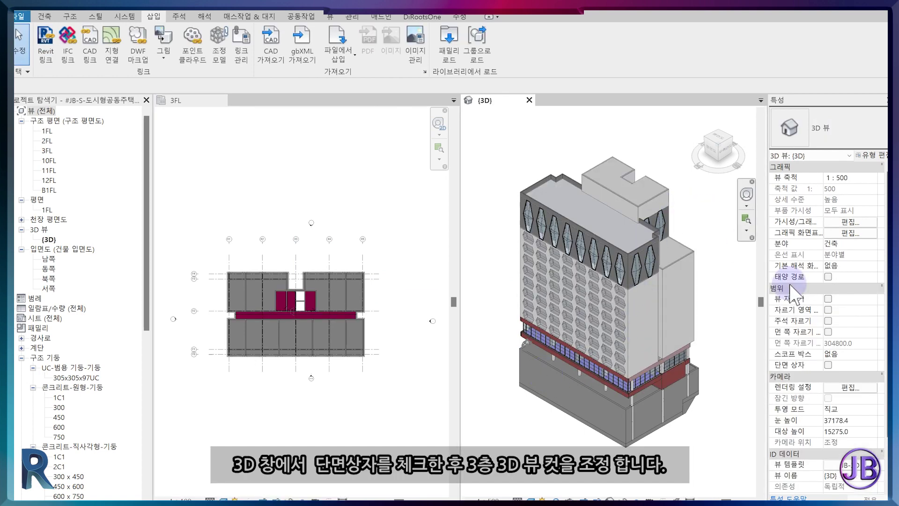
{"action": "left_click", "coordinate": [827, 364]}
{"action": "left_click", "coordinate": [675, 185]}
{"action": "left_click_drag", "start_coordinate": [610, 182], "coordinate": [639, 323]}
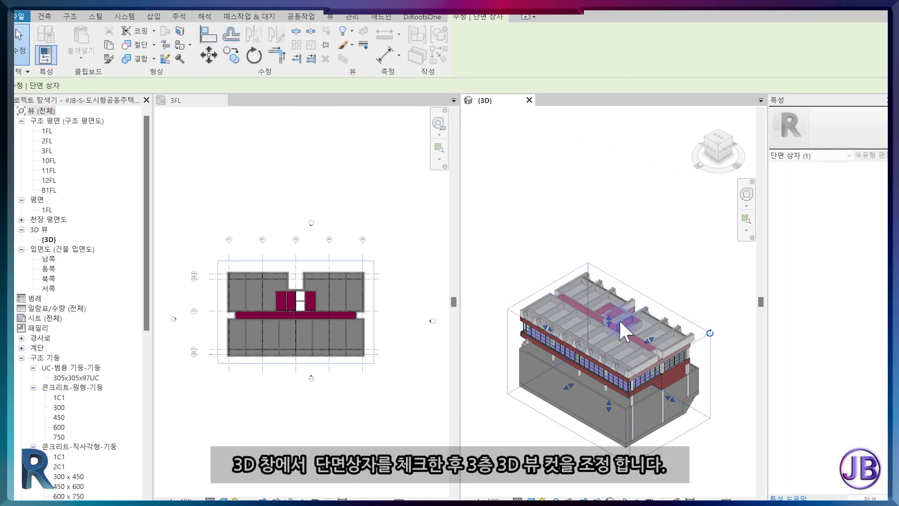
Step: Cut a rectangular wall opening about 1734 mm wide in the structural corridor wall at the linked elevator hall shutter
{"action": "scroll", "coordinate": [619, 319], "scroll_direction": "up", "scroll_amount": 10}
{"action": "left_click", "coordinate": [290, 327]}
{"action": "scroll", "coordinate": [284, 309], "scroll_direction": "up", "scroll_amount": 8}
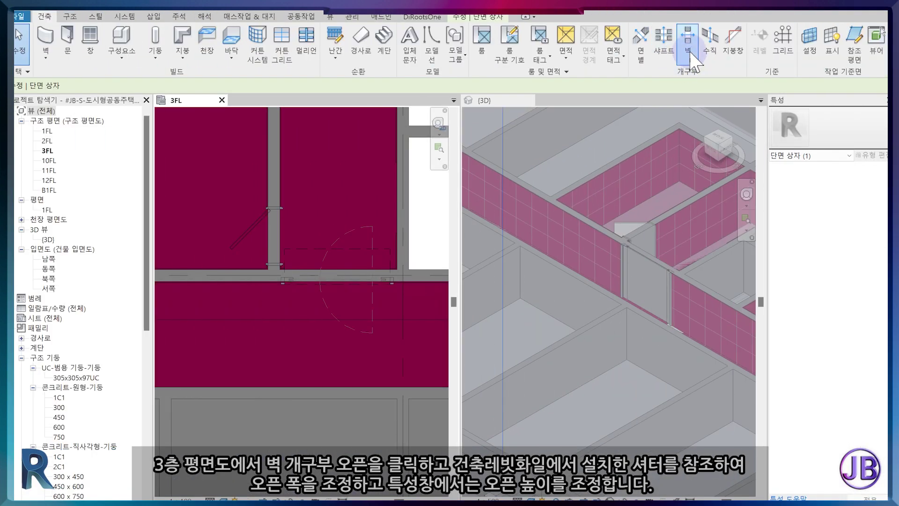
{"action": "left_click", "coordinate": [690, 56]}
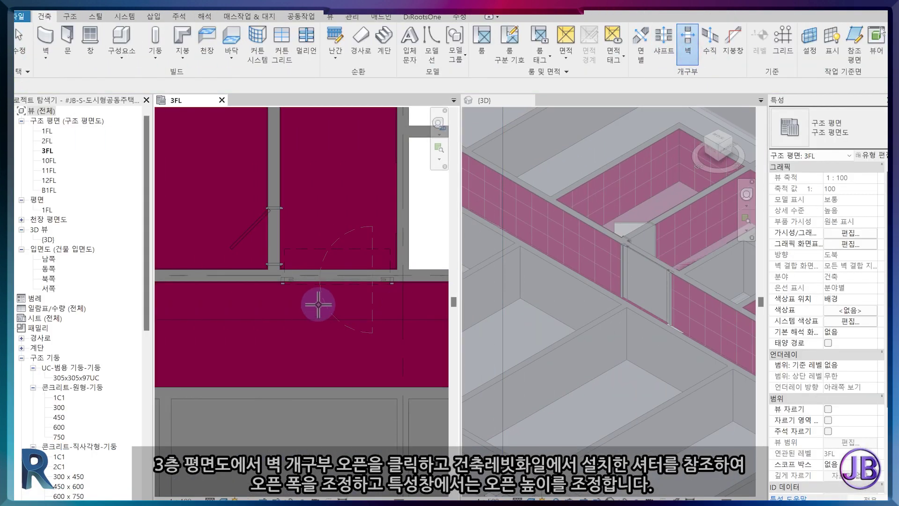
{"action": "scroll", "coordinate": [313, 296], "scroll_direction": "up", "scroll_amount": 2}
{"action": "left_click", "coordinate": [270, 258]}
{"action": "left_click", "coordinate": [268, 258]}
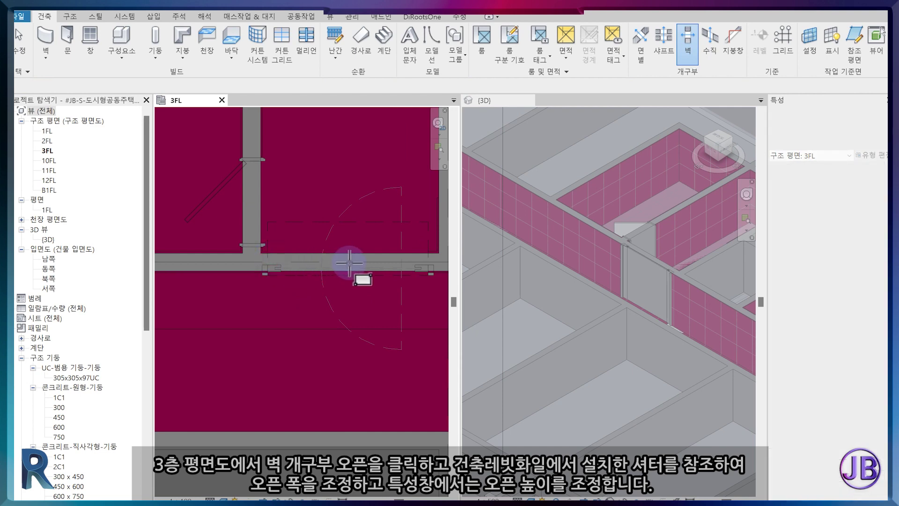
{"action": "left_click", "coordinate": [425, 257]}
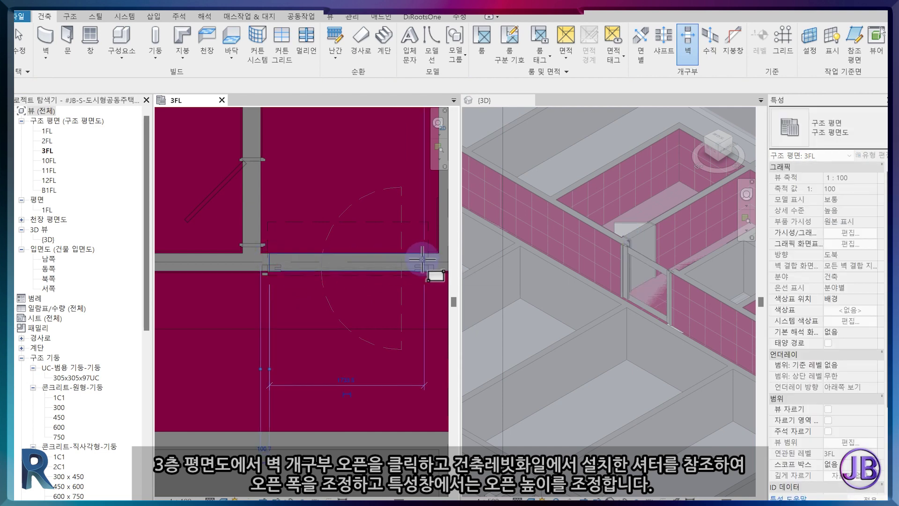
Step: Set the structural shutter opening's top offset to -900
{"action": "left_click", "coordinate": [388, 253]}
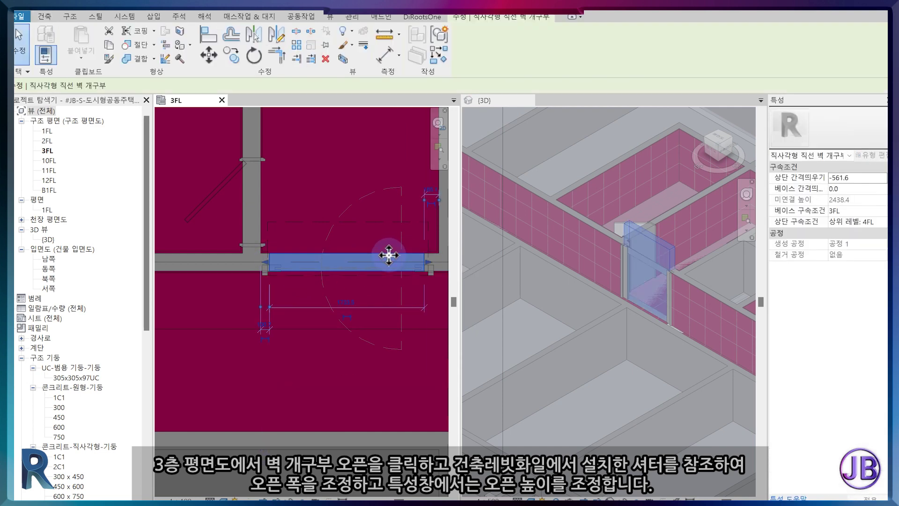
{"action": "left_click", "coordinate": [872, 179]}
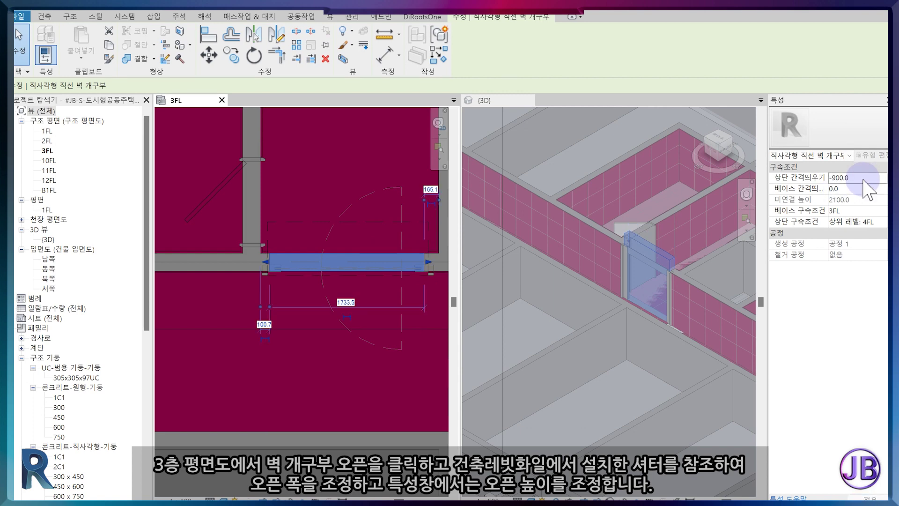
{"action": "key", "text": "Escape"}
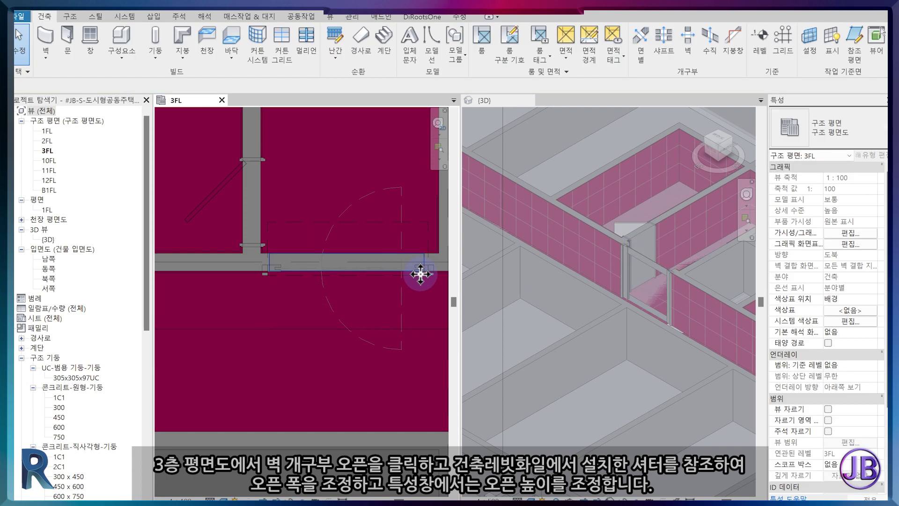
Step: Align the left edge of the structural wall opening to the inner face of the shutter's left jamb
{"action": "scroll", "coordinate": [255, 260], "scroll_direction": "up", "scroll_amount": 5}
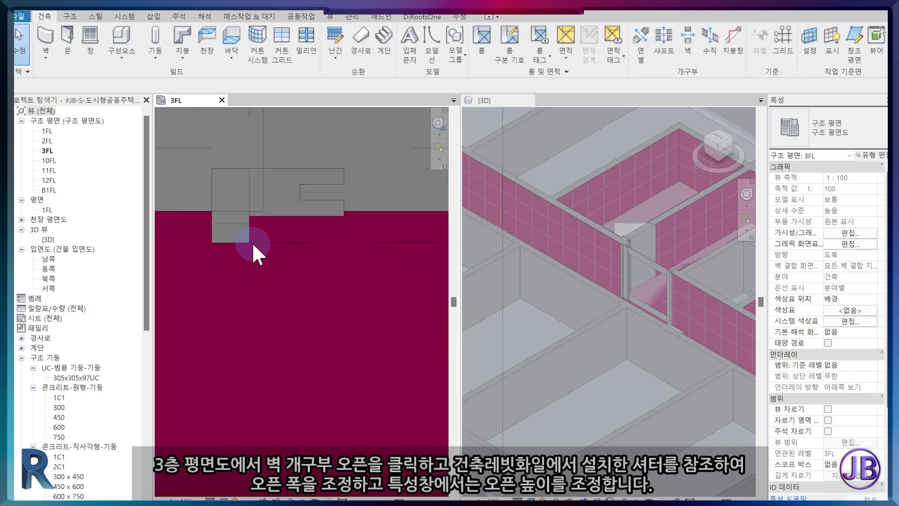
{"action": "key", "text": "a"}
{"action": "key", "text": "l"}
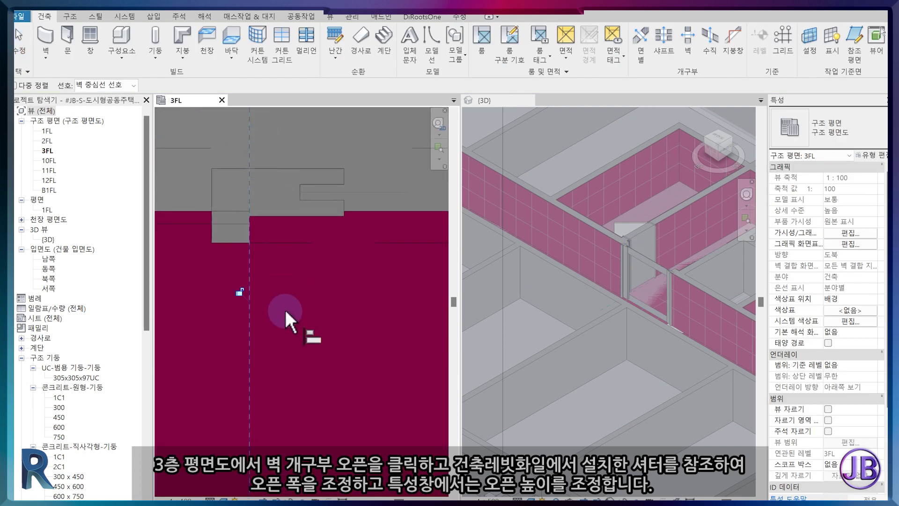
{"action": "scroll", "coordinate": [328, 337], "scroll_direction": "down", "scroll_amount": 3}
{"action": "scroll", "coordinate": [361, 360], "scroll_direction": "down", "scroll_amount": 1}
Step: Align the right edge of the structural wall opening to the inner face of the shutter's right jamb
{"action": "middle_click_drag", "start_coordinate": [349, 353], "coordinate": [272, 312]}
{"action": "scroll", "coordinate": [327, 310], "scroll_direction": "up", "scroll_amount": 2}
{"action": "middle_click_drag", "start_coordinate": [386, 236], "coordinate": [353, 247]}
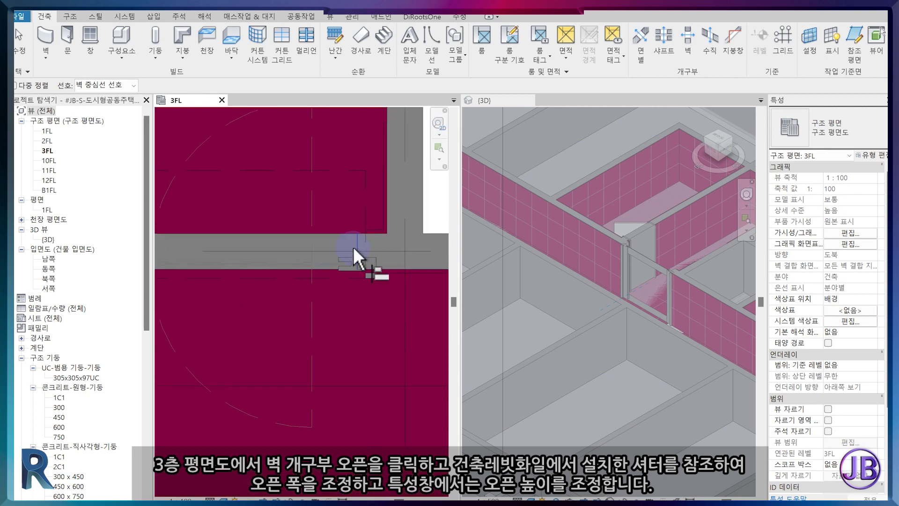
{"action": "scroll", "coordinate": [359, 248], "scroll_direction": "up", "scroll_amount": 4}
{"action": "left_click", "coordinate": [398, 235]}
{"action": "left_click", "coordinate": [367, 223]}
{"action": "scroll", "coordinate": [373, 234], "scroll_direction": "down", "scroll_amount": 3}
{"action": "key", "text": "Escape"}
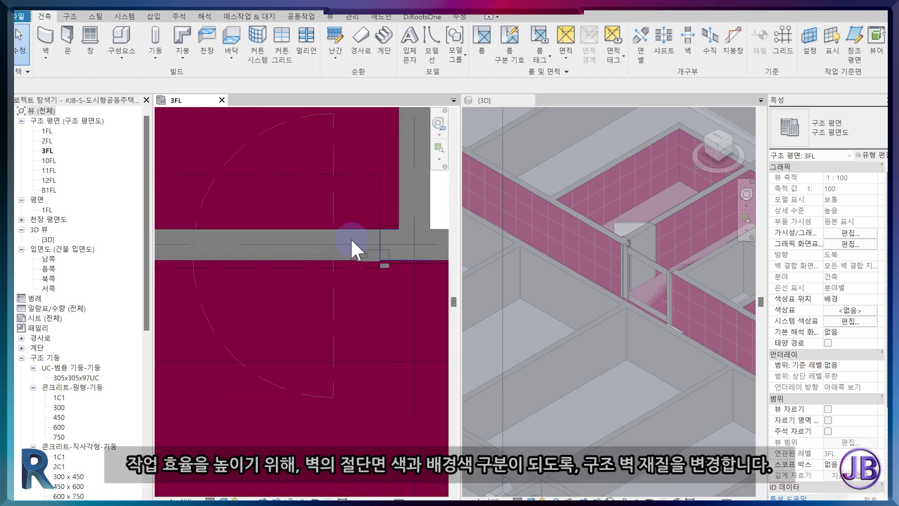
{"action": "left_click", "coordinate": [331, 232]}
{"action": "key", "text": "Escape"}
{"action": "scroll", "coordinate": [356, 258], "scroll_direction": "down", "scroll_amount": 4}
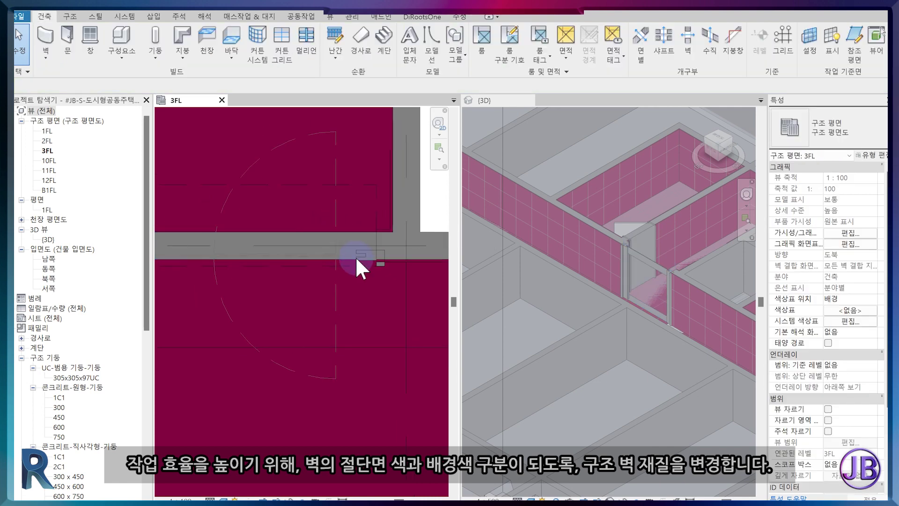
Step: Set the cut pattern foreground colour of wall type W1's material #JB-CONC to RGB 78-78-78
{"action": "left_click", "coordinate": [405, 256]}
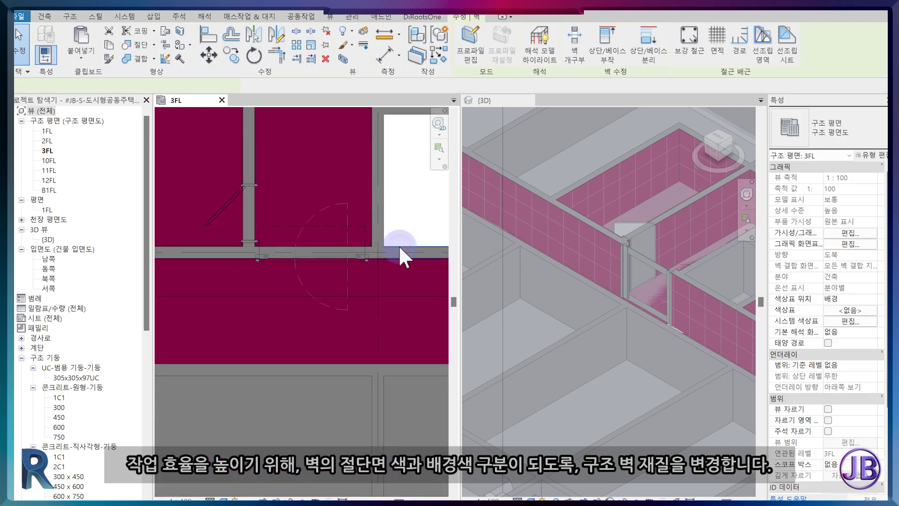
{"action": "left_click", "coordinate": [872, 156]}
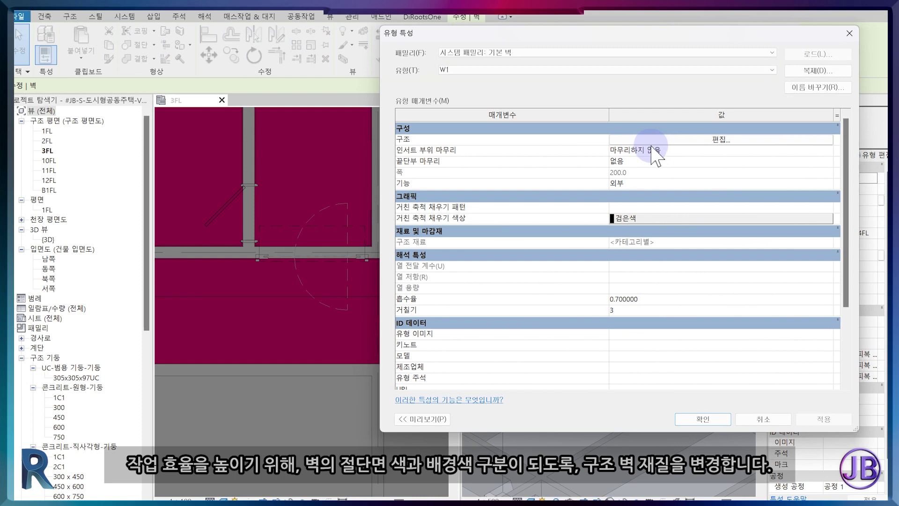
{"action": "left_click", "coordinate": [652, 141]}
{"action": "left_click", "coordinate": [632, 138]}
{"action": "left_click", "coordinate": [632, 137]}
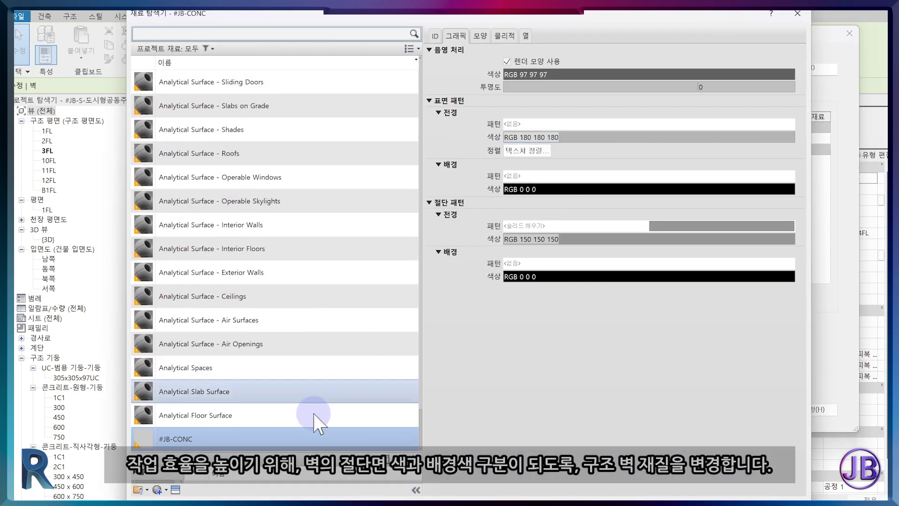
{"action": "left_click", "coordinate": [212, 443]}
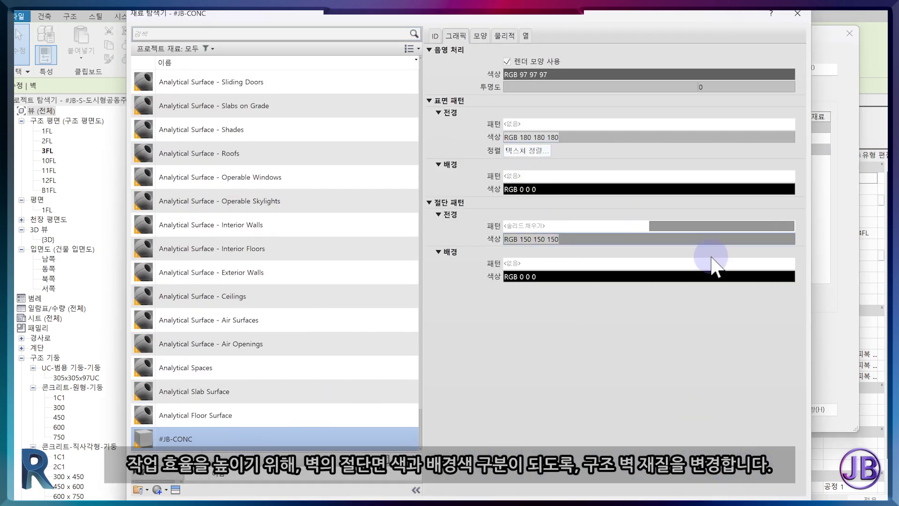
{"action": "left_click", "coordinate": [653, 239]}
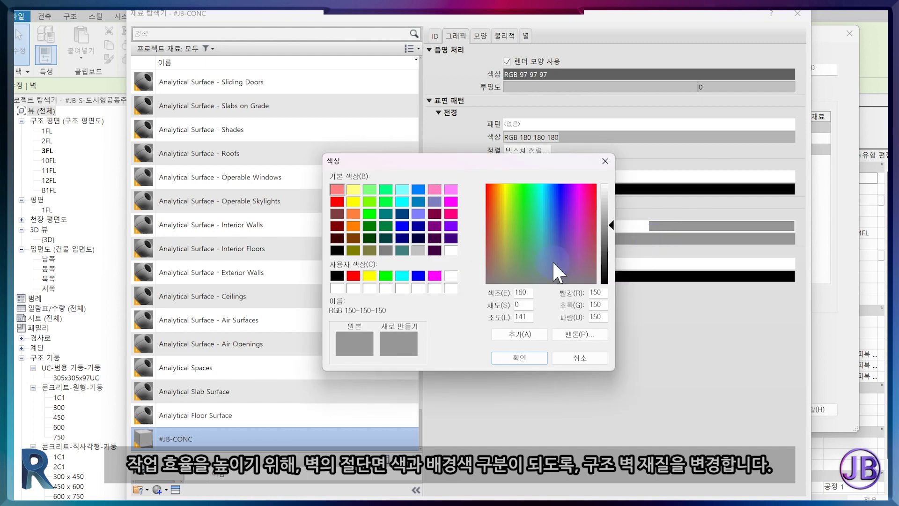
{"action": "left_click", "coordinate": [610, 253]}
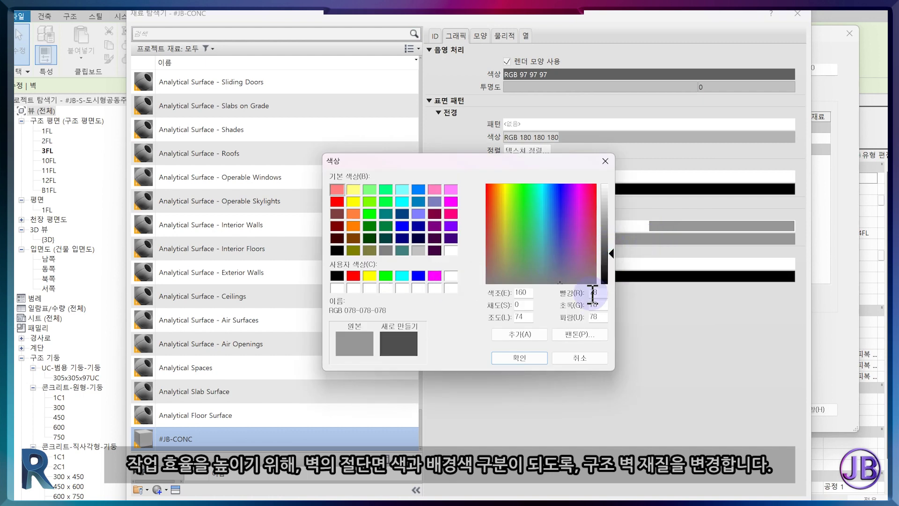
{"action": "left_click", "coordinate": [519, 358]}
{"action": "left_click", "coordinate": [693, 496]}
{"action": "left_click", "coordinate": [695, 417]}
{"action": "left_click", "coordinate": [721, 419]}
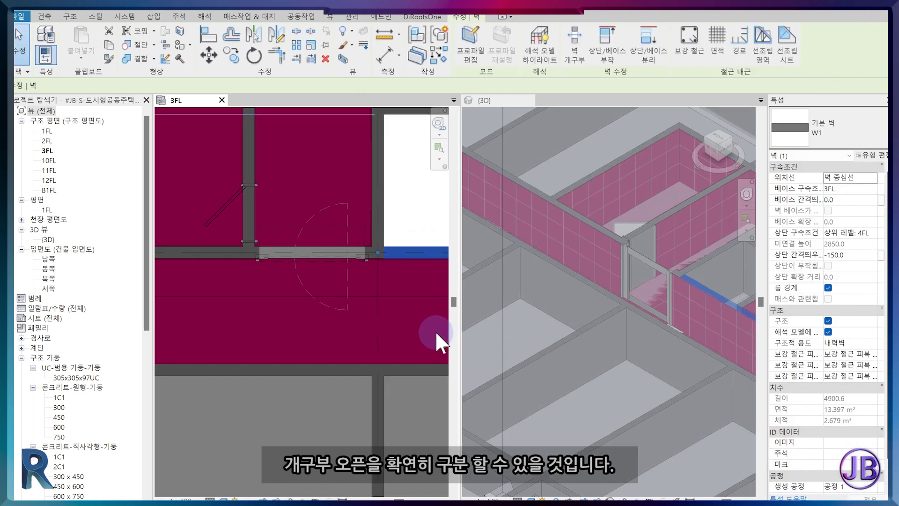
{"action": "left_click", "coordinate": [436, 330]}
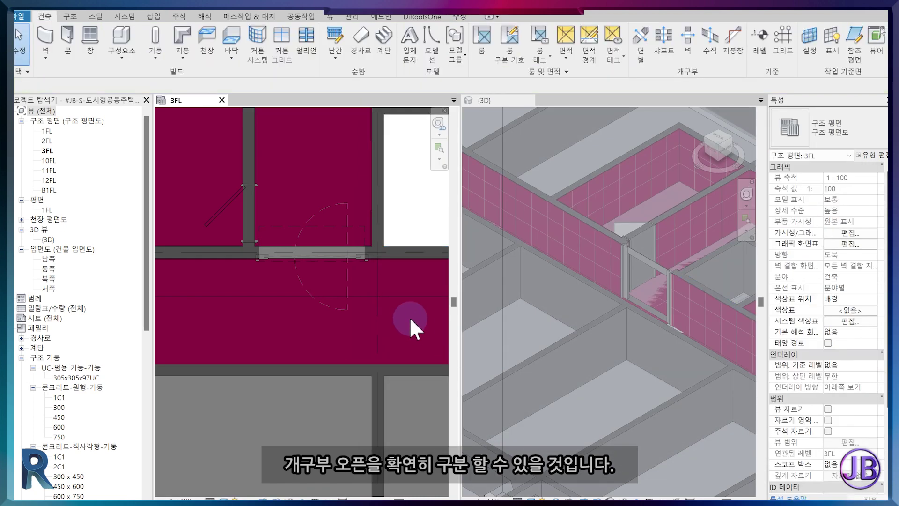
Step: Cut a rectangular wall opening in the vertical structural wall at the linked stair room fire door beside the shutter
{"action": "scroll", "coordinate": [319, 258], "scroll_direction": "up", "scroll_amount": 3}
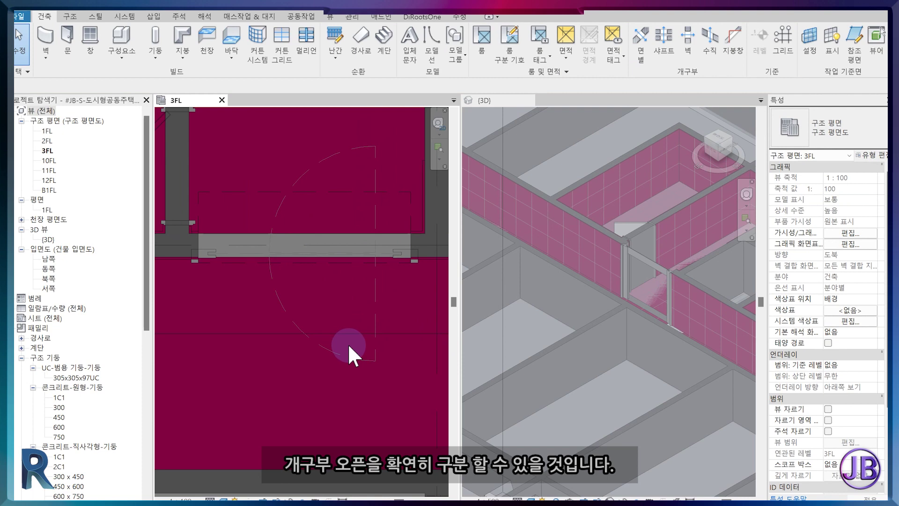
{"action": "scroll", "coordinate": [347, 343], "scroll_direction": "down", "scroll_amount": 3}
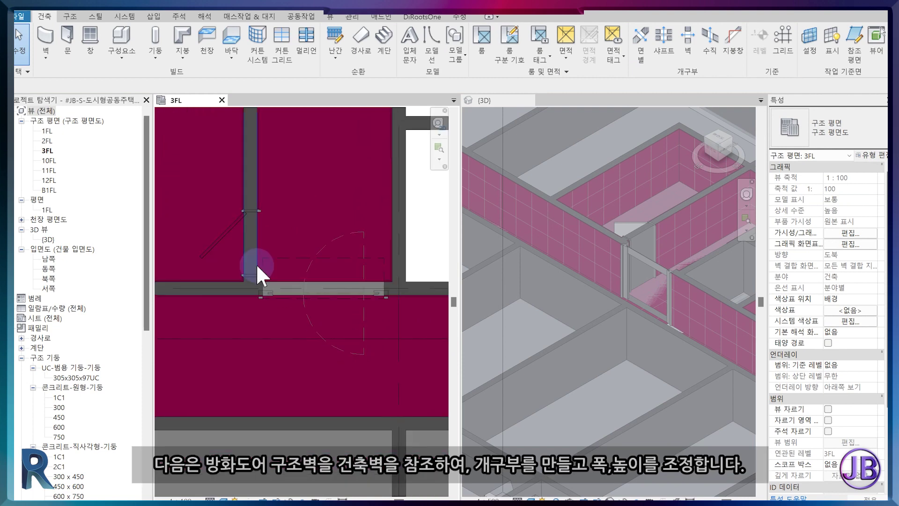
{"action": "left_click", "coordinate": [685, 42]}
{"action": "left_click", "coordinate": [311, 296]}
{"action": "scroll", "coordinate": [302, 281], "scroll_direction": "up", "scroll_amount": 1}
{"action": "left_click", "coordinate": [311, 260]}
{"action": "left_click", "coordinate": [317, 349]}
{"action": "scroll", "coordinate": [311, 341], "scroll_direction": "up", "scroll_amount": 5}
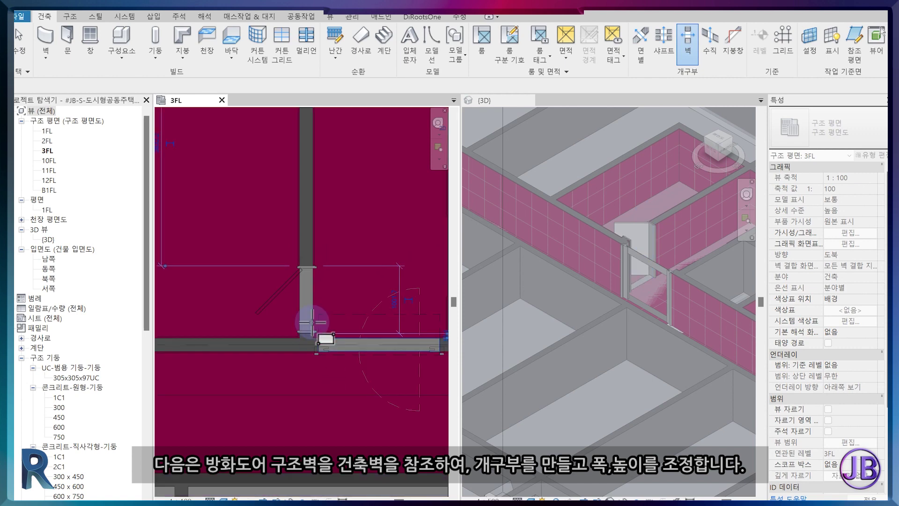
{"action": "scroll", "coordinate": [321, 240], "scroll_direction": "up", "scroll_amount": 2}
{"action": "key", "text": "Escape"}
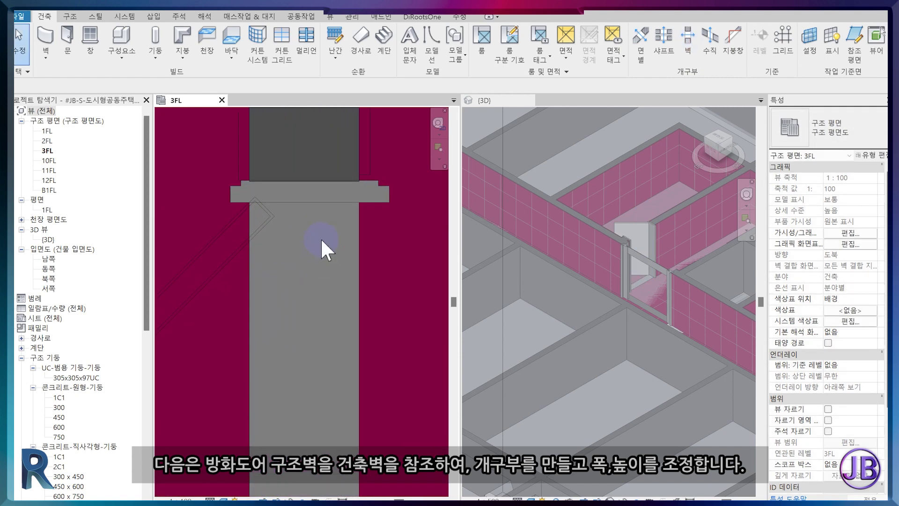
Step: Align the upper edge of the structural fire door opening to the linked architectural wall's door opening
{"action": "key", "text": "a"}
{"action": "key", "text": "l"}
{"action": "scroll", "coordinate": [362, 175], "scroll_direction": "up", "scroll_amount": 1}
{"action": "left_click", "coordinate": [375, 172]}
{"action": "left_click", "coordinate": [341, 186]}
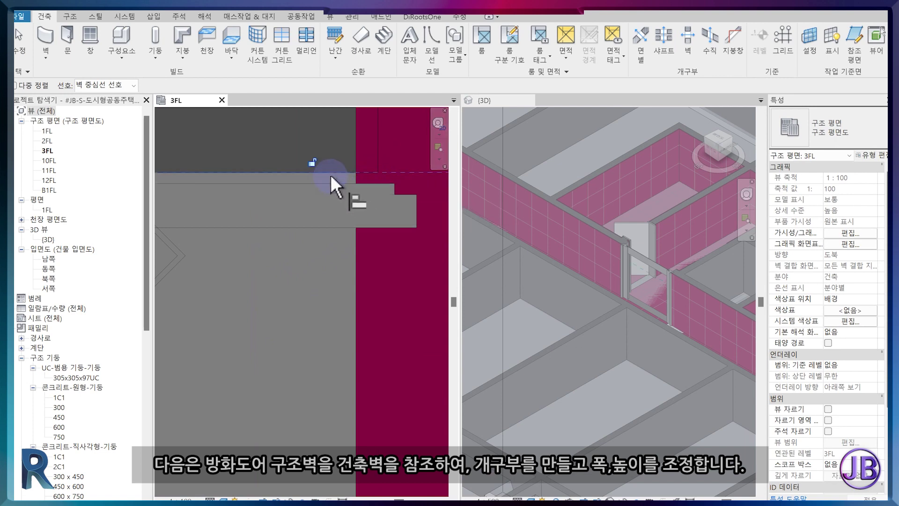
Step: Align the lower edge of the fire door opening to the linked wall's door opening and adjust the structural opening's top offset
{"action": "scroll", "coordinate": [330, 175], "scroll_direction": "down", "scroll_amount": 2}
{"action": "middle_click_drag", "start_coordinate": [317, 367], "coordinate": [268, 271]}
{"action": "scroll", "coordinate": [268, 271], "scroll_direction": "up", "scroll_amount": 4}
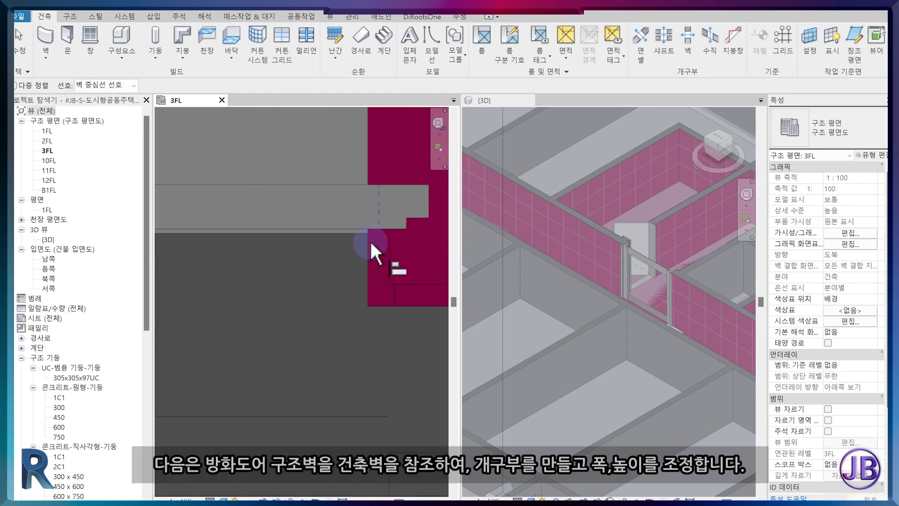
{"action": "left_click", "coordinate": [350, 238]}
{"action": "left_click", "coordinate": [347, 231]}
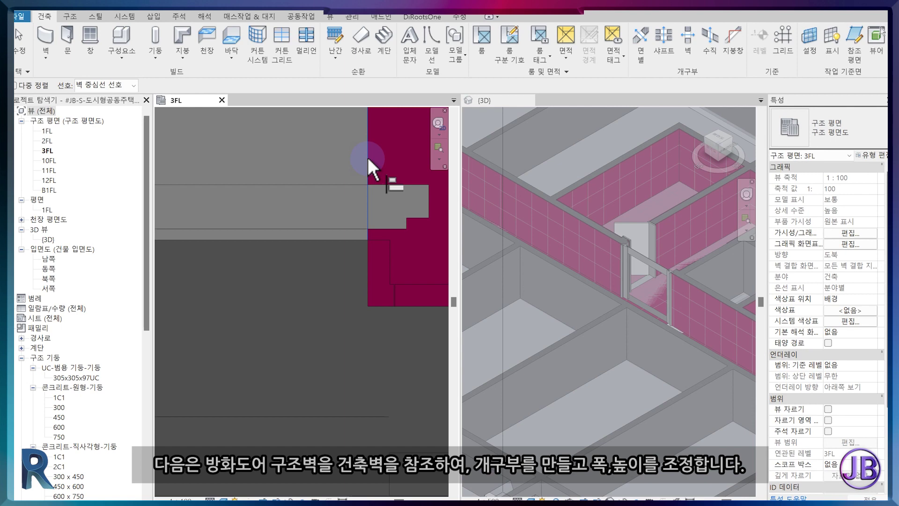
{"action": "key", "text": "Escape"}
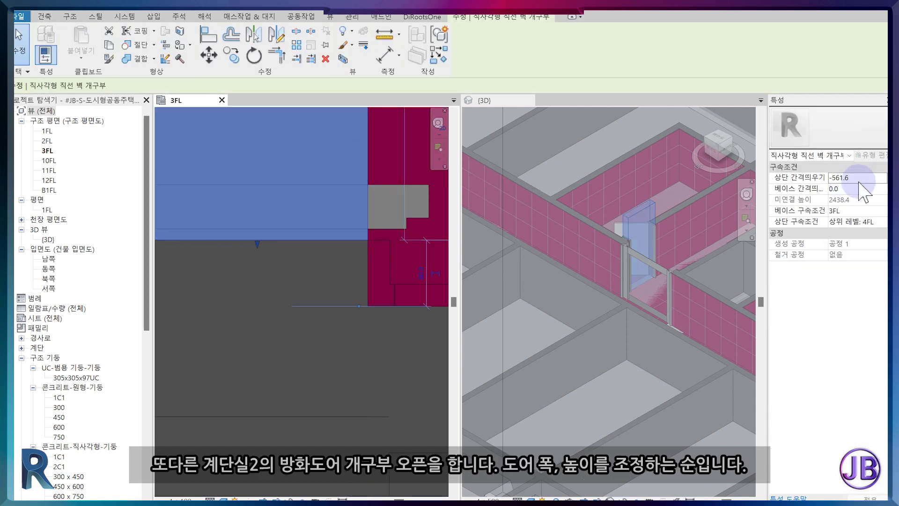
{"action": "left_click", "coordinate": [860, 178]}
{"action": "type", "text": "-9"}
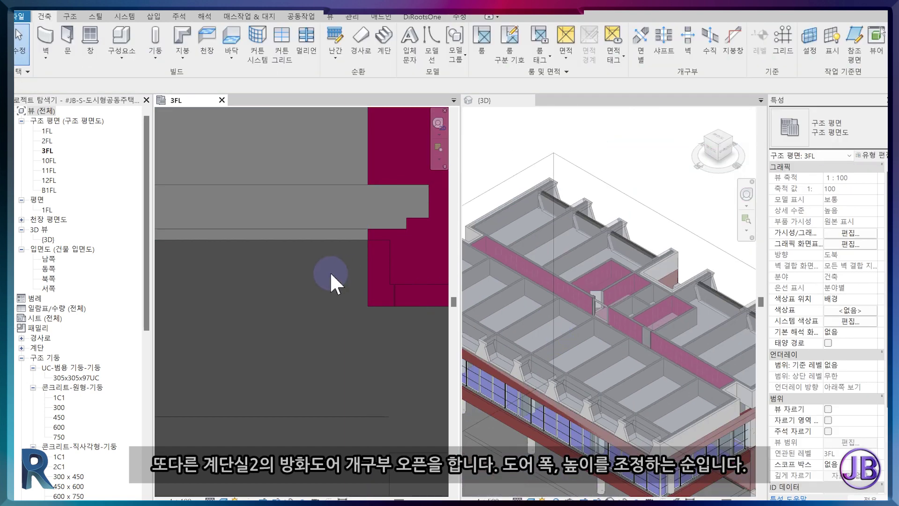
Step: Cut a rectangular wall opening in the structural corridor wall at the second stair room's linked fire door
{"action": "scroll", "coordinate": [115, 261], "scroll_direction": "down", "scroll_amount": 2}
{"action": "scroll", "coordinate": [265, 297], "scroll_direction": "up", "scroll_amount": 2}
{"action": "middle_click_drag", "start_coordinate": [265, 298], "coordinate": [370, 331]}
{"action": "scroll", "coordinate": [543, 361], "scroll_direction": "up", "scroll_amount": 6}
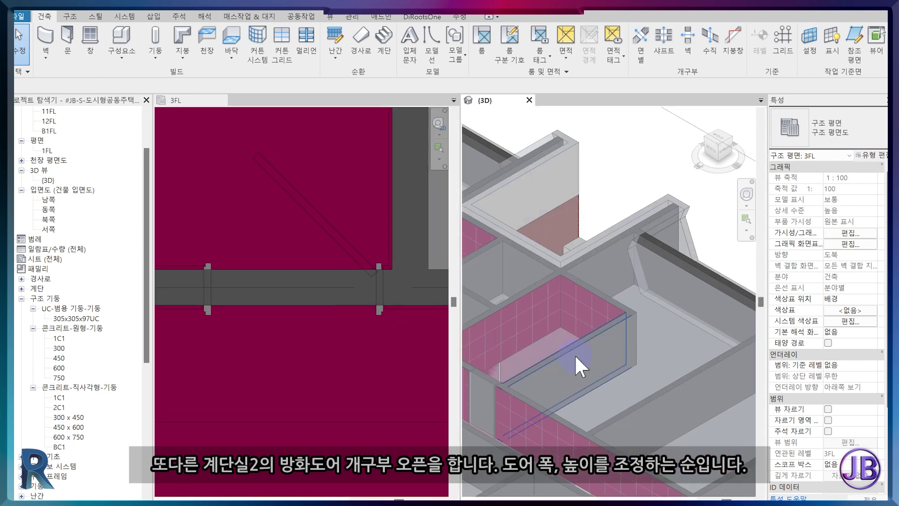
{"action": "left_click", "coordinate": [688, 47]}
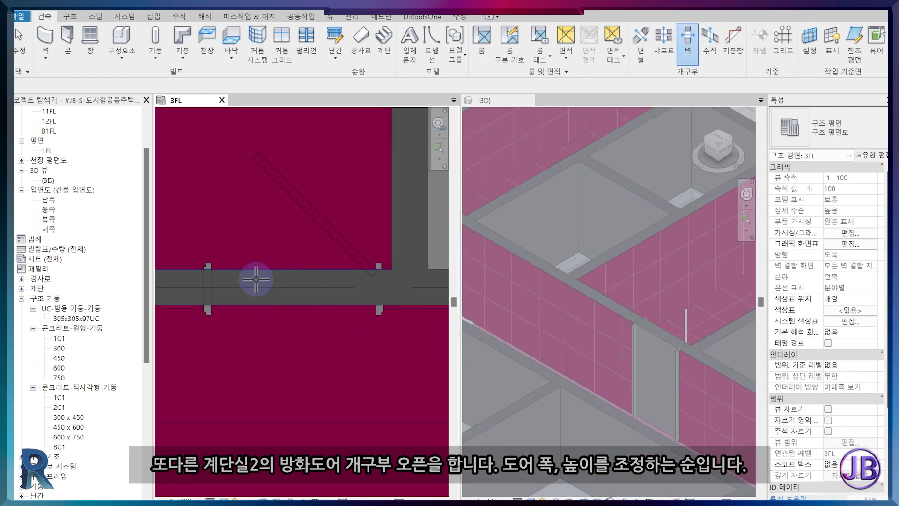
{"action": "left_click", "coordinate": [349, 307]}
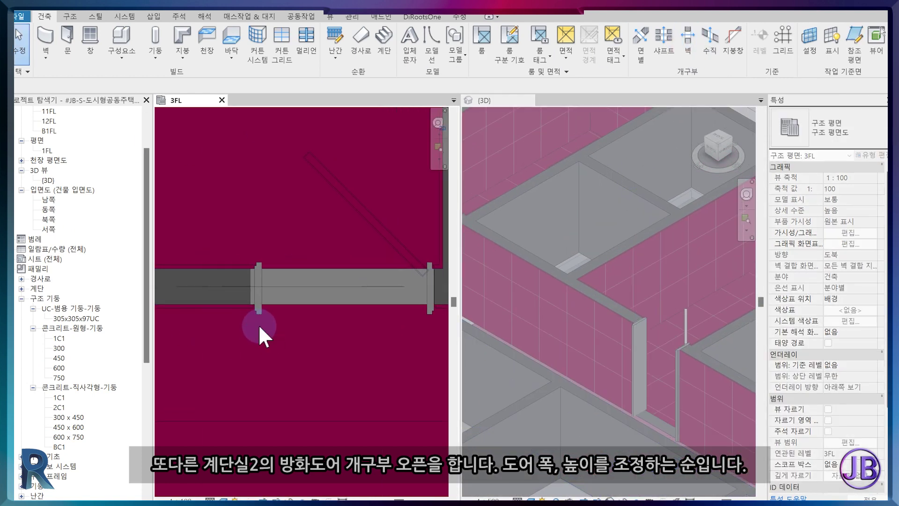
Step: Align the left and right edges of the second fire door's structural opening to the linked architectural wall's door opening
{"action": "scroll", "coordinate": [257, 281], "scroll_direction": "up", "scroll_amount": 5}
{"action": "left_click", "coordinate": [217, 243]}
{"action": "scroll", "coordinate": [220, 248], "scroll_direction": "down", "scroll_amount": 4}
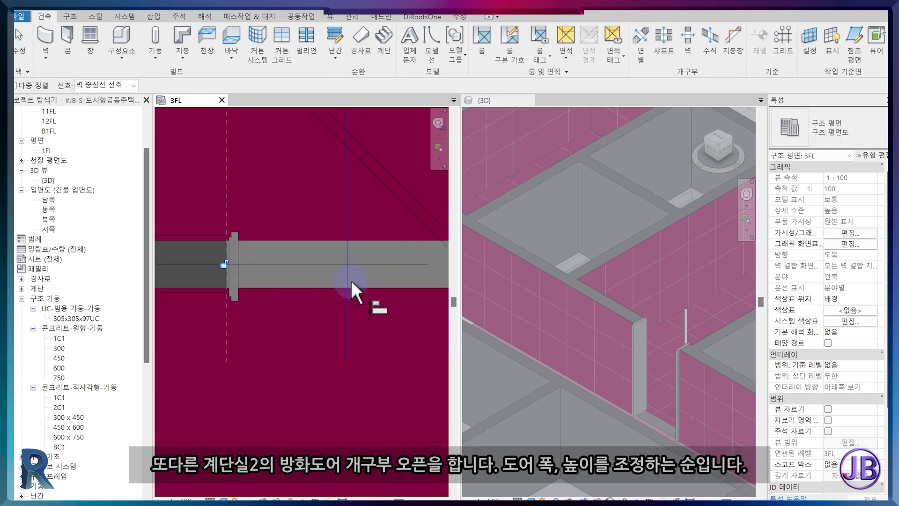
{"action": "middle_click_drag", "start_coordinate": [297, 277], "coordinate": [353, 234]}
{"action": "scroll", "coordinate": [352, 234], "scroll_direction": "up", "scroll_amount": 6}
{"action": "left_click", "coordinate": [368, 164]}
{"action": "left_click", "coordinate": [371, 197]}
{"action": "scroll", "coordinate": [382, 275], "scroll_direction": "down", "scroll_amount": 4}
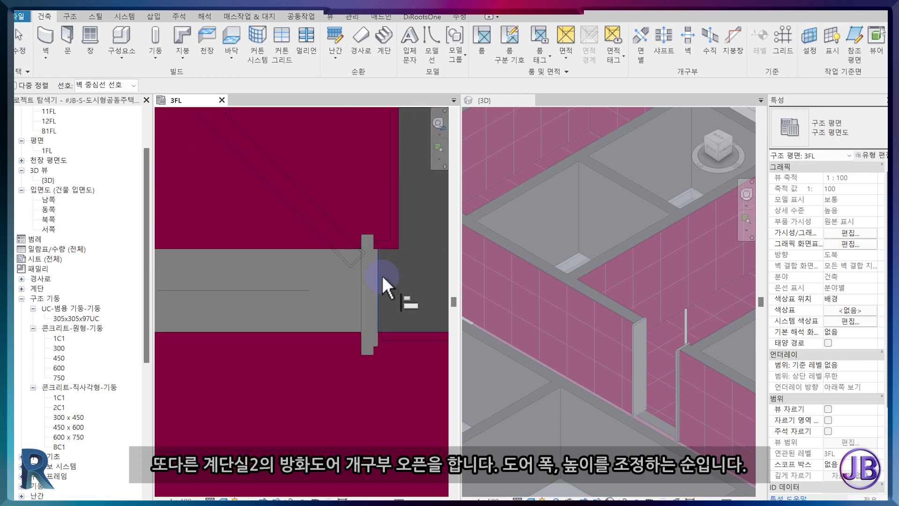
Step: Adjust the top offset of the second stair room's structural fire door opening
{"action": "key", "text": "Escape"}
{"action": "key", "text": "Escape"}
{"action": "left_click", "coordinate": [380, 274]}
{"action": "left_click", "coordinate": [861, 177]}
{"action": "key", "text": "Escape"}
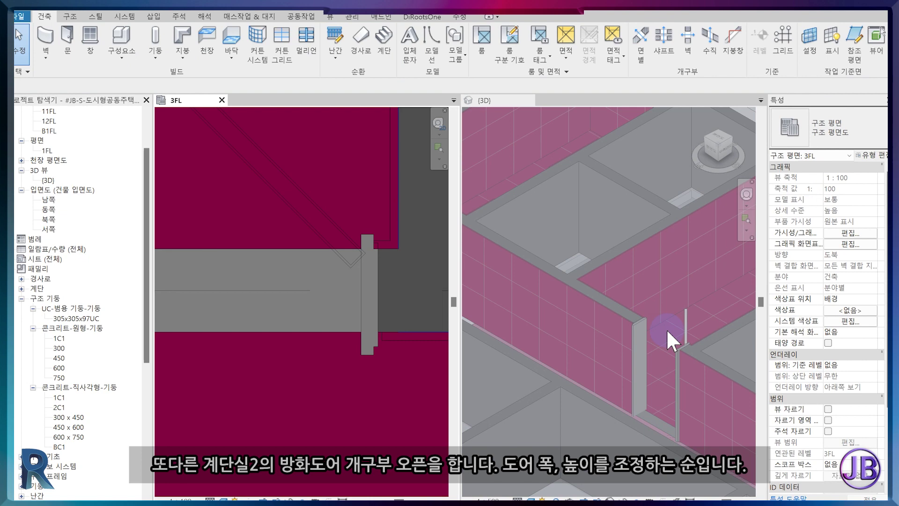
Step: Cut a rectangular wall opening for the lower elevator door in the structural wall between the elevator hall and the shaft
{"action": "scroll", "coordinate": [667, 330], "scroll_direction": "down", "scroll_amount": 5}
{"action": "scroll", "coordinate": [364, 356], "scroll_direction": "down", "scroll_amount": 7}
{"action": "middle_click_drag", "start_coordinate": [349, 325], "coordinate": [459, 314]}
{"action": "scroll", "coordinate": [290, 262], "scroll_direction": "up", "scroll_amount": 3}
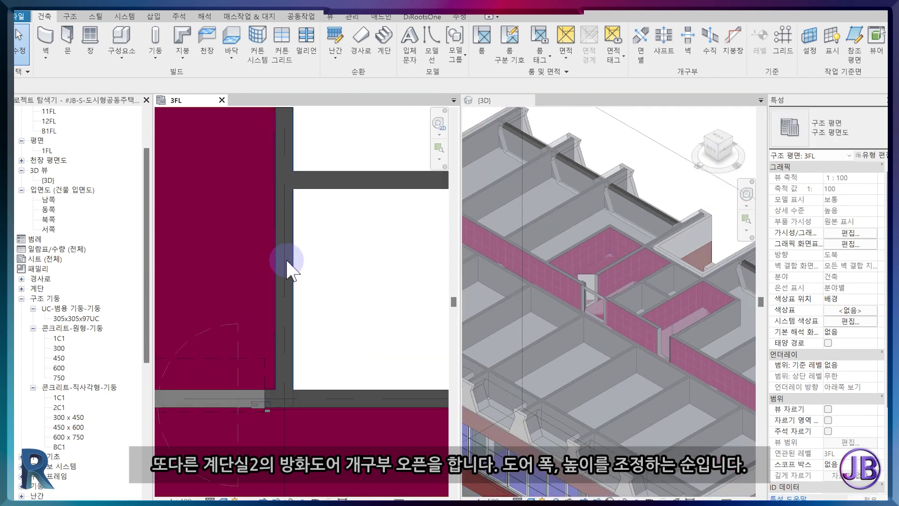
{"action": "middle_click_drag", "start_coordinate": [277, 255], "coordinate": [277, 175]}
{"action": "scroll", "coordinate": [277, 176], "scroll_direction": "up", "scroll_amount": 4}
{"action": "key", "text": "Escape"}
{"action": "key", "text": "Escape"}
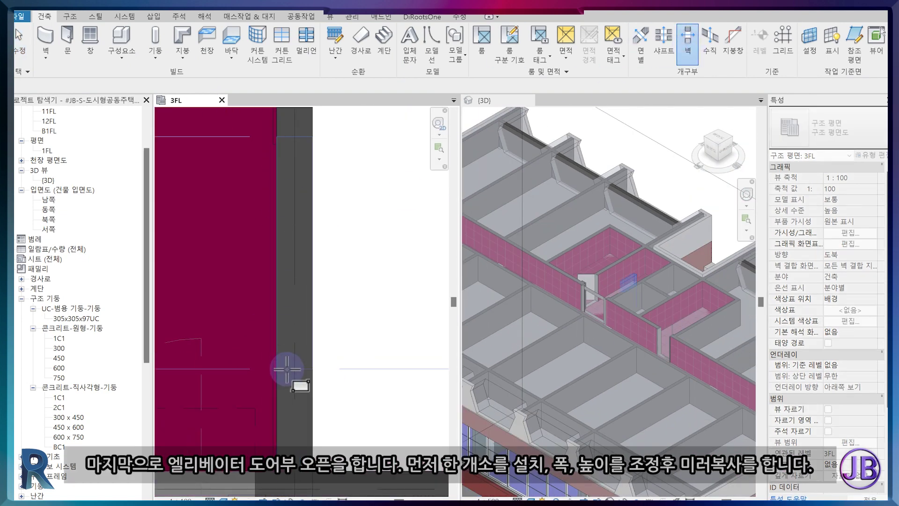
Step: Align the upper edge of the structural elevator door opening to the linked architectural door opening
{"action": "scroll", "coordinate": [281, 155], "scroll_direction": "up", "scroll_amount": 3}
{"action": "key", "text": "a"}
{"action": "key", "text": "l"}
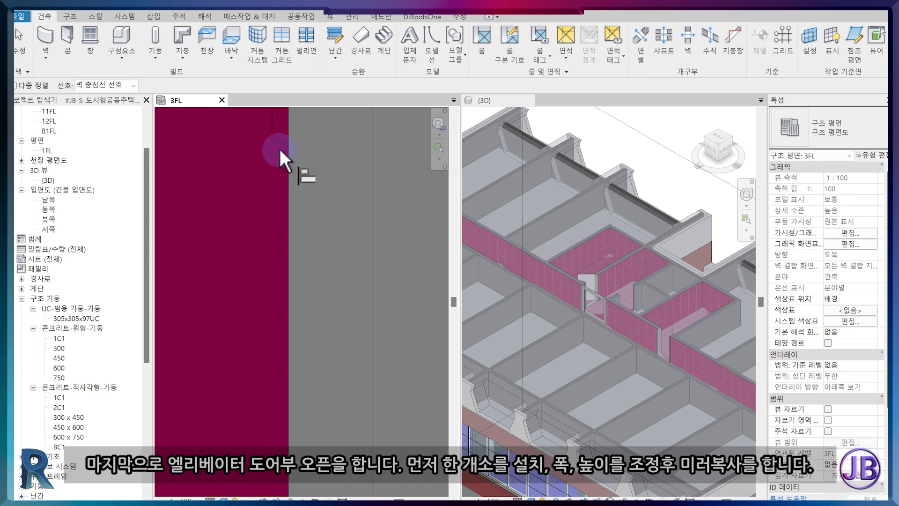
{"action": "left_click", "coordinate": [280, 143]}
{"action": "middle_click_drag", "start_coordinate": [306, 174], "coordinate": [304, 274]}
{"action": "left_click", "coordinate": [305, 206]}
Step: Align the lower edge of the structural elevator door opening to the linked architectural door opening
{"action": "scroll", "coordinate": [307, 206], "scroll_direction": "down", "scroll_amount": 4}
{"action": "middle_click_drag", "start_coordinate": [300, 328], "coordinate": [270, 206]}
{"action": "scroll", "coordinate": [252, 320], "scroll_direction": "up", "scroll_amount": 3}
{"action": "left_click", "coordinate": [282, 285]}
{"action": "left_click", "coordinate": [365, 318]}
{"action": "key", "text": "Escape"}
{"action": "key", "text": "Escape"}
Step: Set the elevator door opening's top offset to -900
{"action": "left_click", "coordinate": [415, 251]}
{"action": "left_click", "coordinate": [875, 178]}
{"action": "type", "text": "-900"}
{"action": "key", "text": "Escape"}
Step: Mirror a copy of the elevator door opening to the upper elevator shaft about the wall between the two shafts
{"action": "scroll", "coordinate": [320, 388], "scroll_direction": "down", "scroll_amount": 5}
{"action": "left_click", "coordinate": [338, 296]}
{"action": "key", "text": "m"}
{"action": "key", "text": "m"}
{"action": "left_click", "coordinate": [355, 123]}
{"action": "key", "text": "Escape"}
{"action": "scroll", "coordinate": [407, 328], "scroll_direction": "down", "scroll_amount": 4}
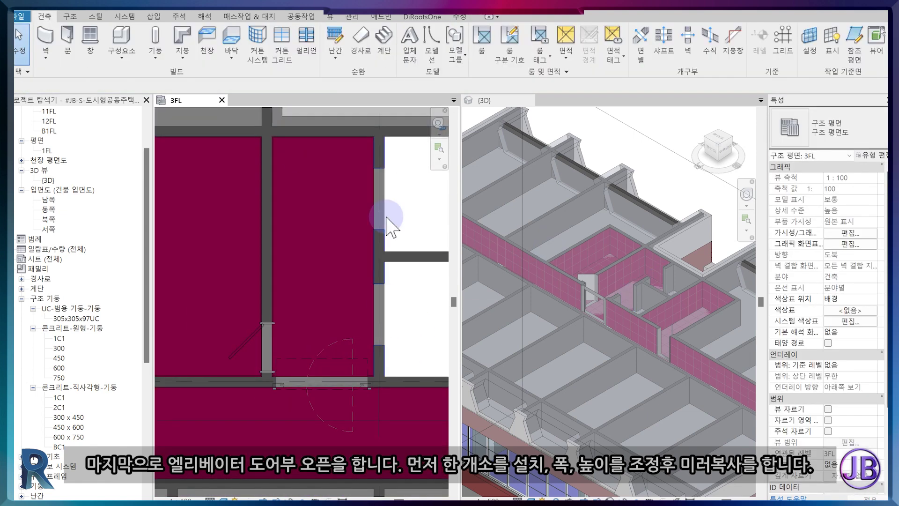
{"action": "left_click", "coordinate": [379, 192]}
{"action": "key", "text": "Escape"}
Step: Dock the 3D view alongside the 3FL plan as a full-size view and examine the third-floor door openings in both
{"action": "scroll", "coordinate": [341, 214], "scroll_direction": "down", "scroll_amount": 3}
{"action": "left_click_drag", "start_coordinate": [509, 97], "coordinate": [251, 121]}
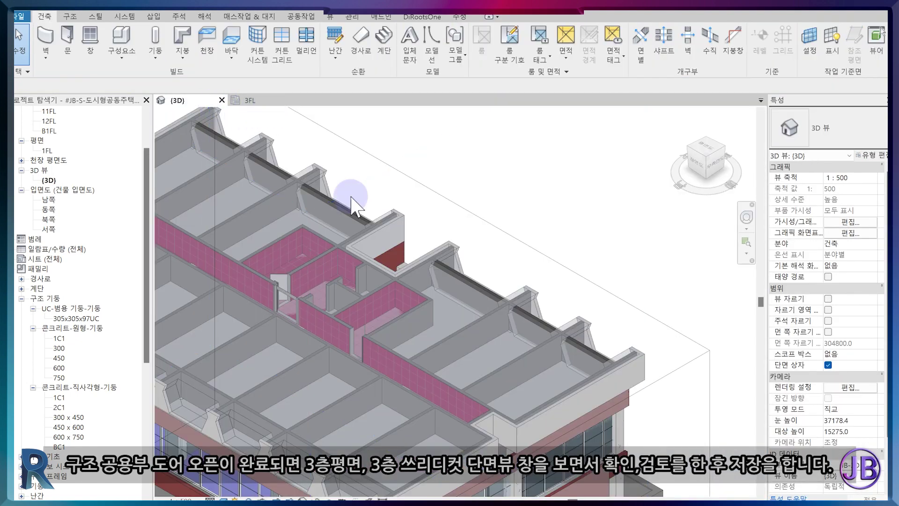
{"action": "scroll", "coordinate": [443, 257], "scroll_direction": "down", "scroll_amount": 3}
{"action": "middle_click_drag", "start_coordinate": [445, 257], "coordinate": [525, 262]}
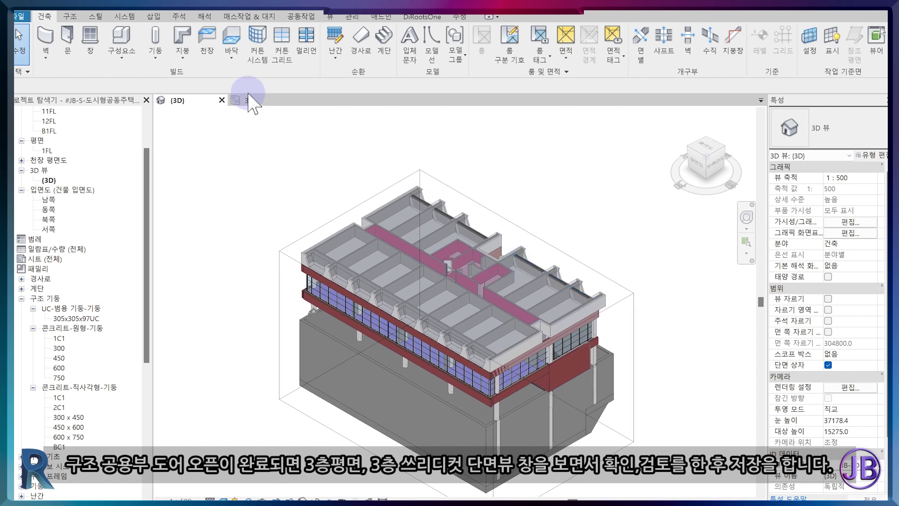
{"action": "left_click", "coordinate": [251, 100]}
{"action": "scroll", "coordinate": [360, 282], "scroll_direction": "down", "scroll_amount": 3}
{"action": "scroll", "coordinate": [320, 285], "scroll_direction": "up", "scroll_amount": 2}
{"action": "scroll", "coordinate": [320, 285], "scroll_direction": "down", "scroll_amount": 3}
{"action": "middle_click_drag", "start_coordinate": [323, 286], "coordinate": [445, 308]}
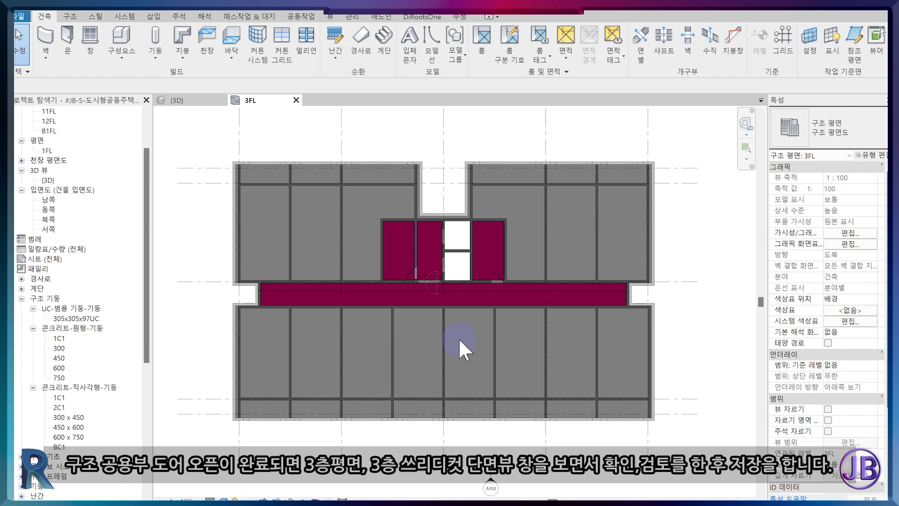
{"action": "left_click", "coordinate": [178, 101]}
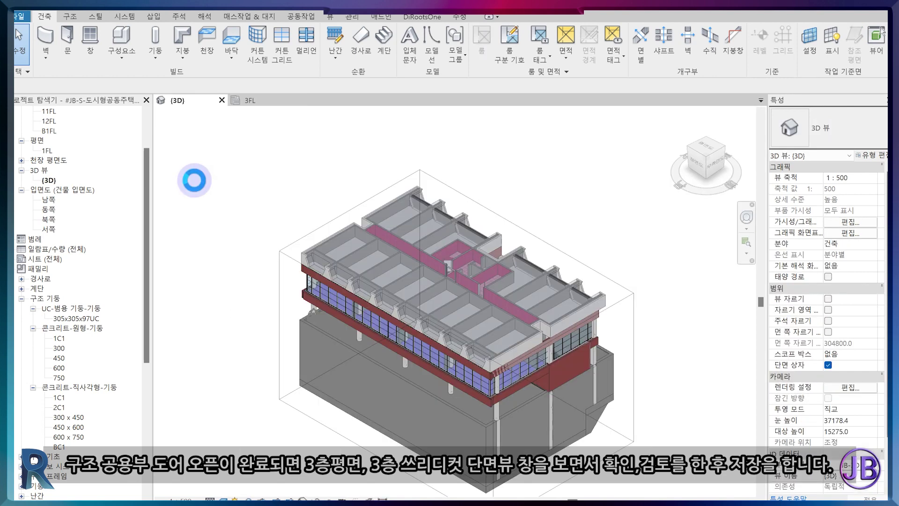
Step: Close the structural 3D view and open the architectural project #JB-A-도시형공동주택-V4.rvt, accepting that its link gets unloaded
{"action": "left_click", "coordinate": [222, 100]}
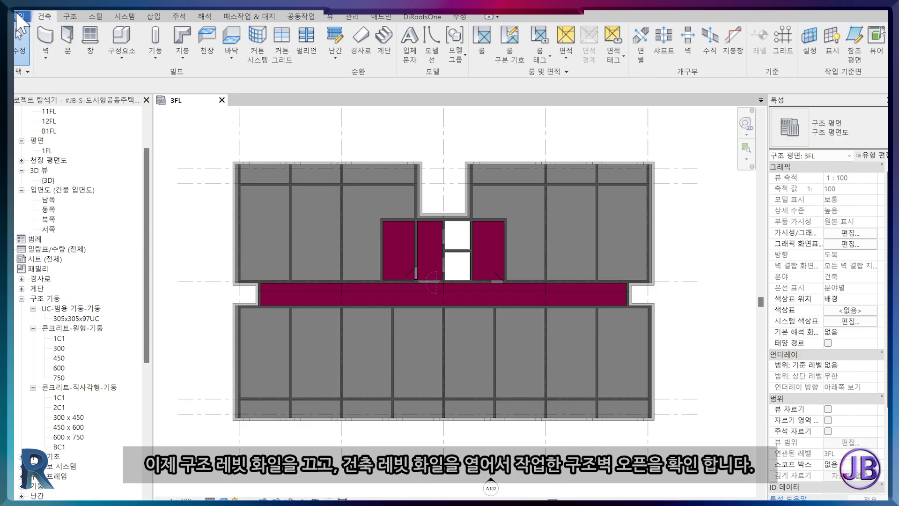
{"action": "left_click", "coordinate": [18, 18]}
{"action": "mouse_move", "coordinate": [33, 105]}
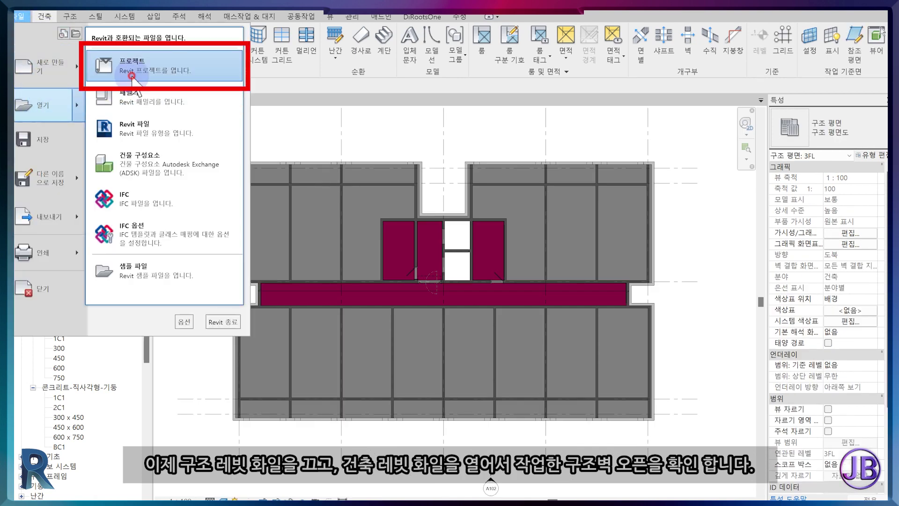
{"action": "left_click", "coordinate": [132, 76]}
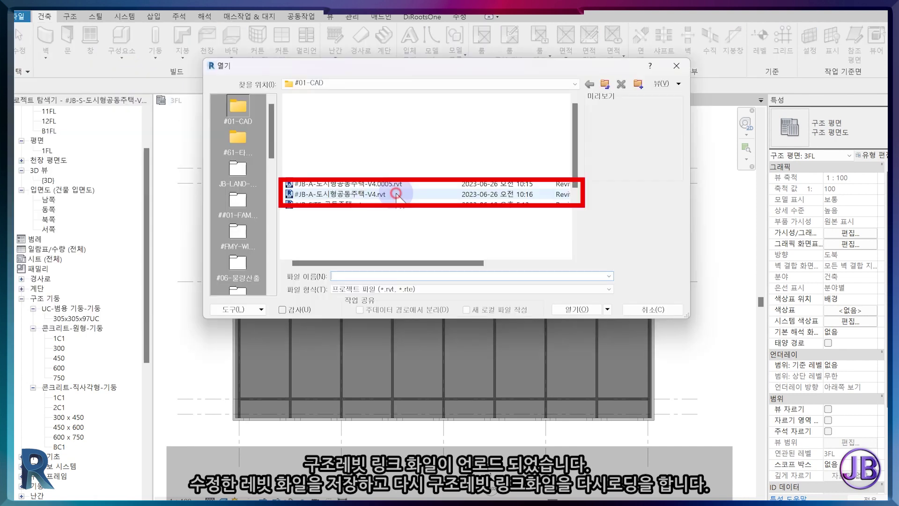
{"action": "double_click", "coordinate": [396, 194]}
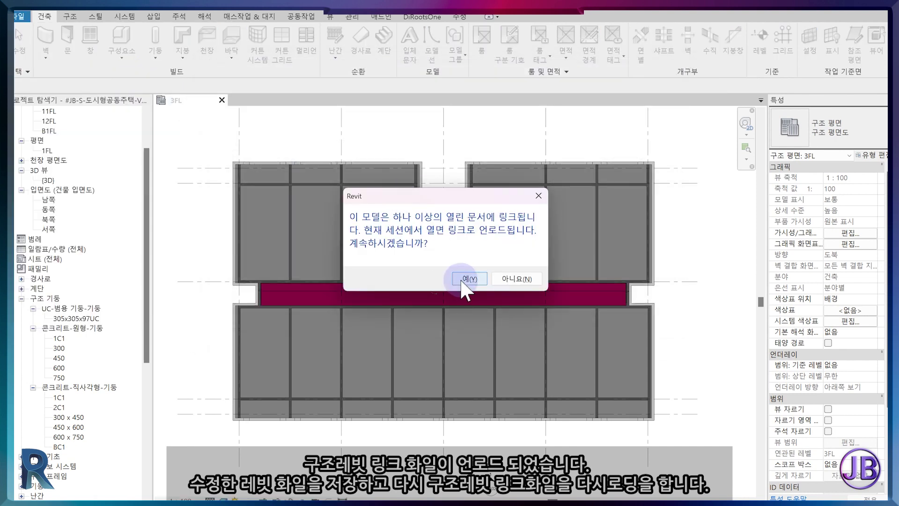
{"action": "left_click", "coordinate": [469, 279]}
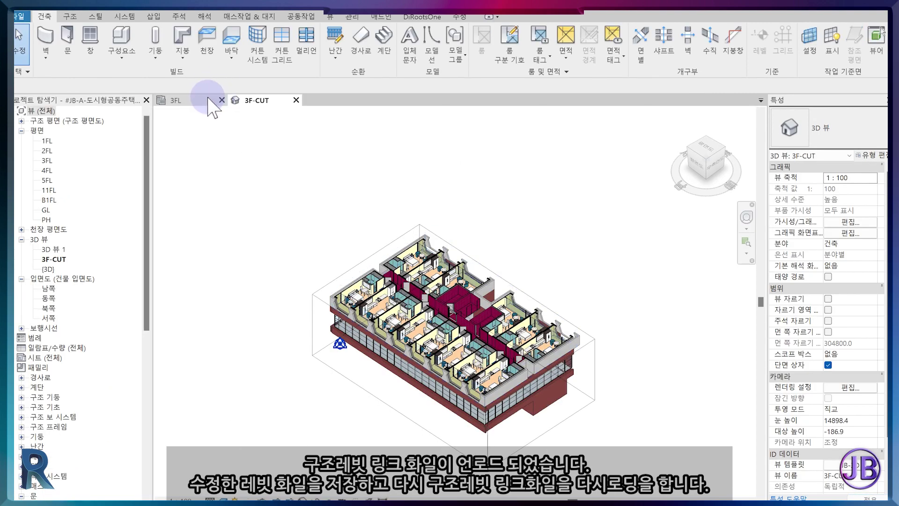
Step: Reload the structural link #JB-S-도시형공동주택-V3.rvt in the architectural model through Manage Links
{"action": "left_click", "coordinate": [431, 270]}
{"action": "left_click", "coordinate": [352, 16]}
{"action": "left_click", "coordinate": [588, 51]}
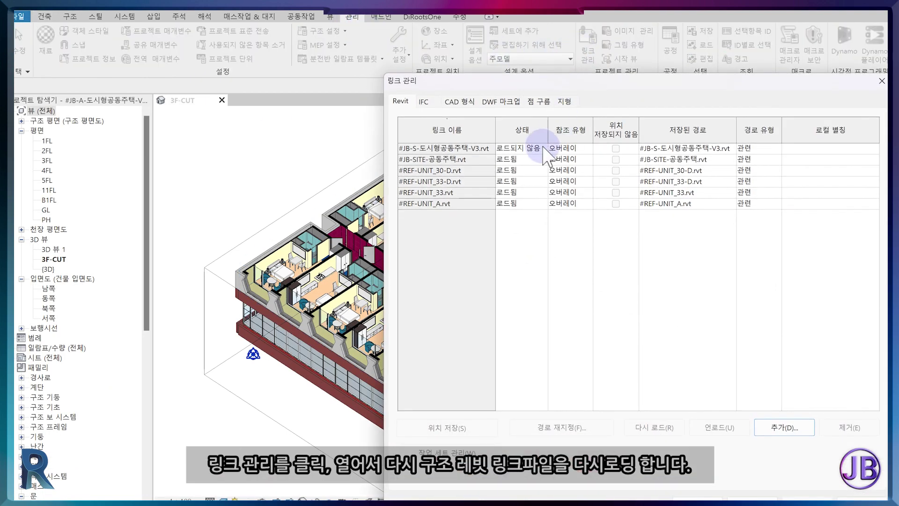
{"action": "left_click", "coordinate": [511, 148]}
{"action": "left_click", "coordinate": [645, 428]}
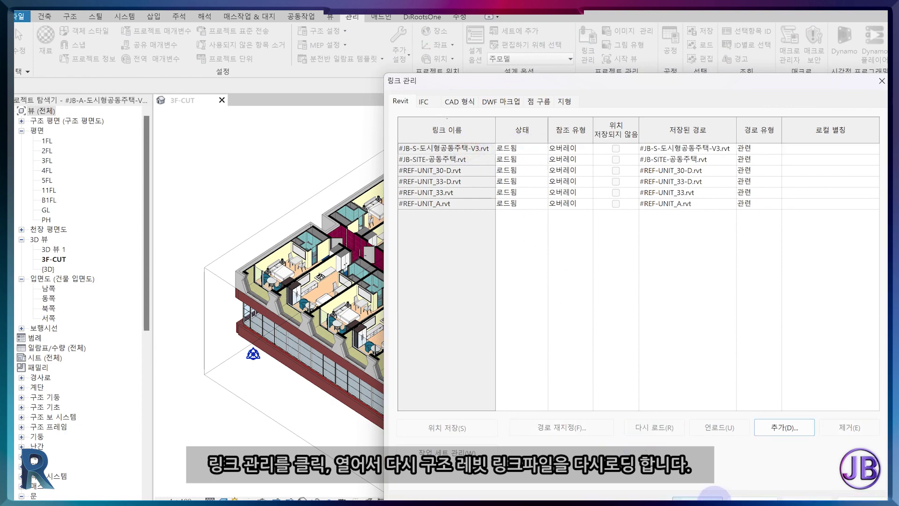
{"action": "left_click", "coordinate": [714, 496]}
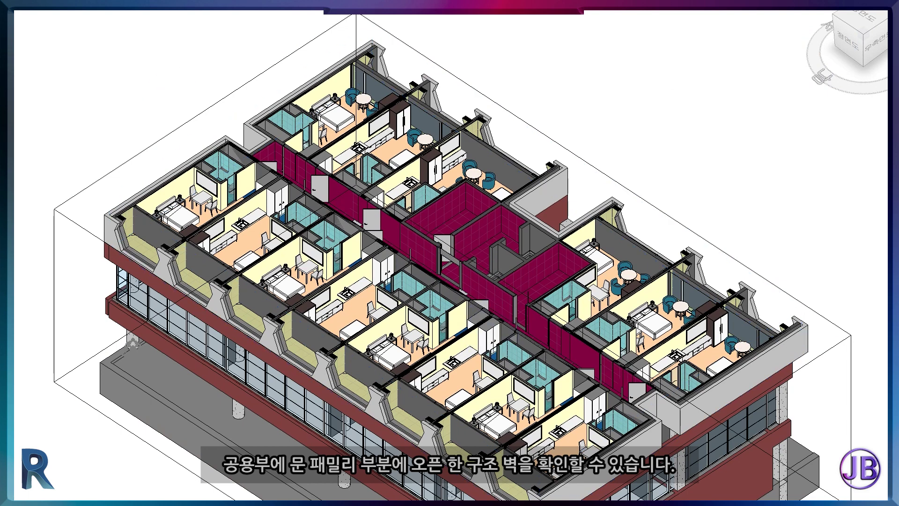
Step: Turn off the visibility of the 중첩벽 filter in the JB-3D view template of the 3F-CUT view
{"action": "left_click", "coordinate": [238, 100]}
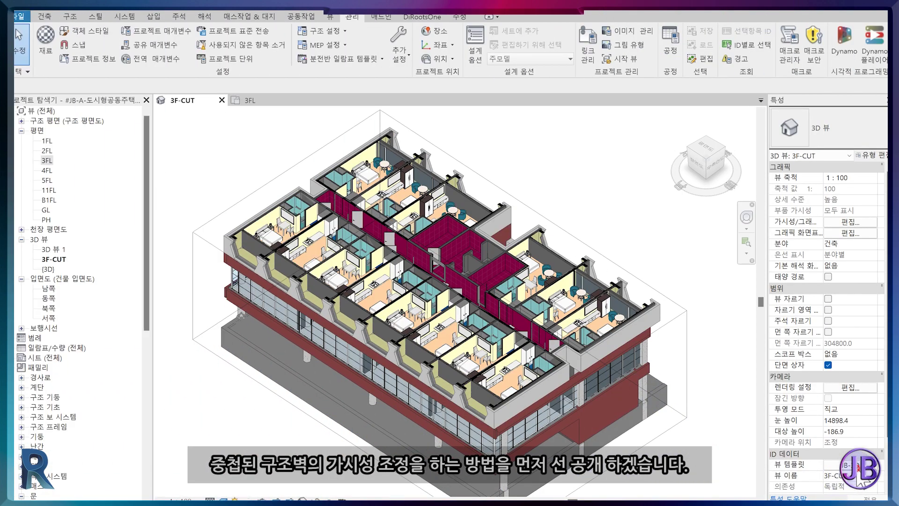
{"action": "left_click", "coordinate": [734, 466]}
{"action": "left_click", "coordinate": [785, 232]}
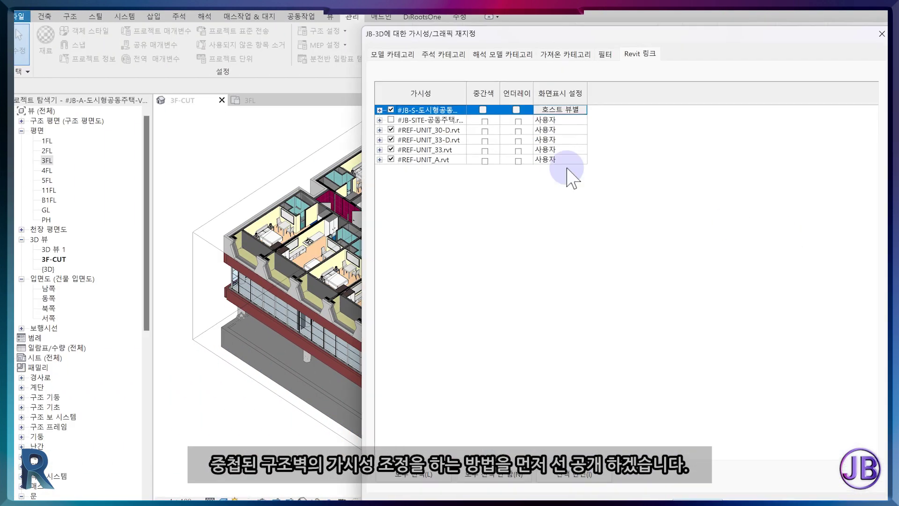
{"action": "left_click", "coordinate": [566, 55]}
{"action": "left_click", "coordinate": [606, 53]}
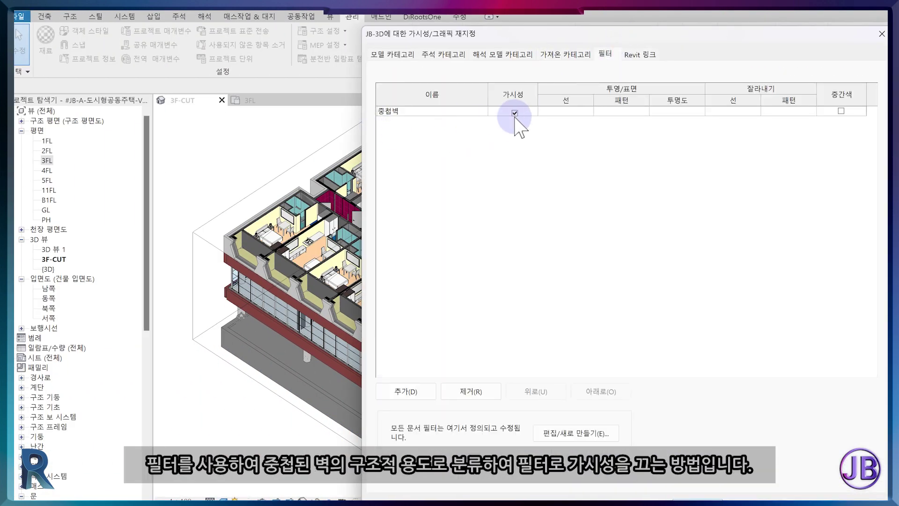
{"action": "left_click", "coordinate": [515, 115]}
{"action": "left_click", "coordinate": [724, 422]}
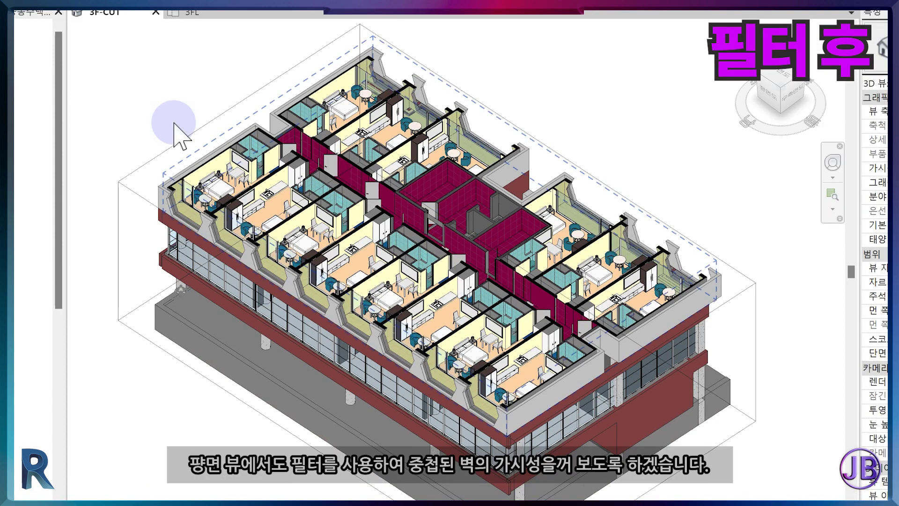
Step: Turn off the visibility of the 중첩벽 filter in the JB-평면도 view template of the 3FL plan
{"action": "left_click", "coordinate": [192, 12]}
{"action": "left_click", "coordinate": [629, 444]}
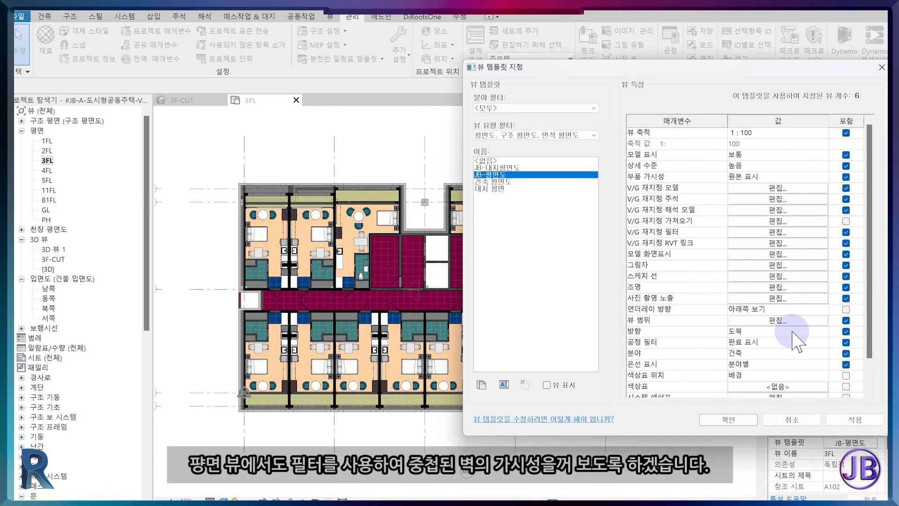
{"action": "left_click", "coordinate": [748, 232]}
{"action": "left_click", "coordinate": [513, 111]}
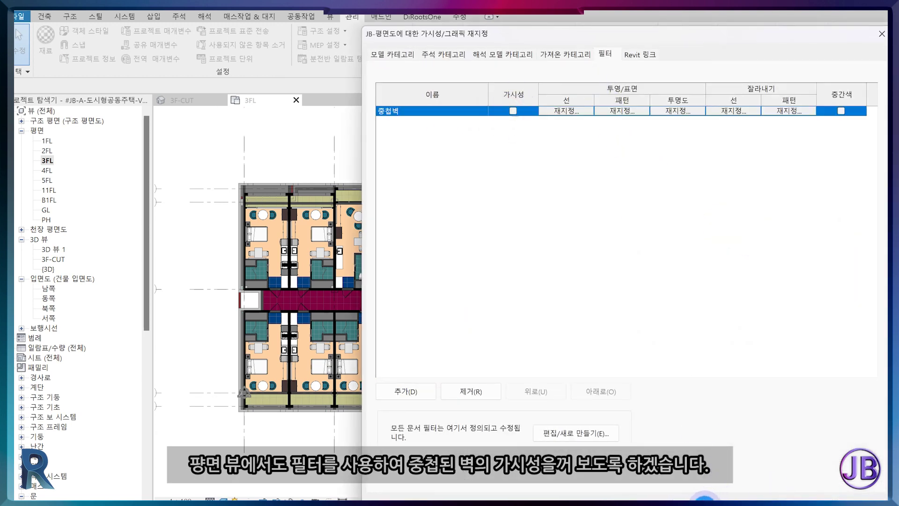
{"action": "left_click", "coordinate": [705, 496]}
{"action": "left_click", "coordinate": [729, 424]}
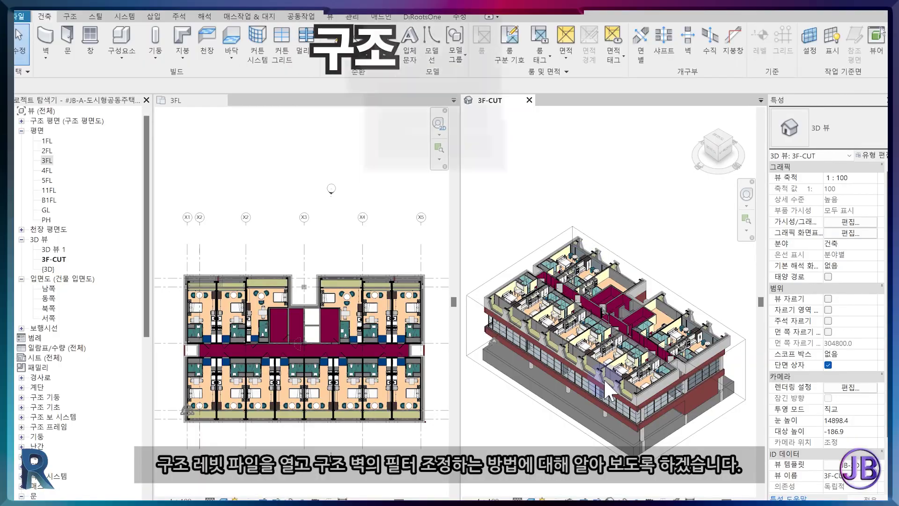
Step: Open the structural project, close the architectural 3FL plan and bring up the structural {3D} view
{"action": "scroll", "coordinate": [603, 378], "scroll_direction": "up", "scroll_amount": 5}
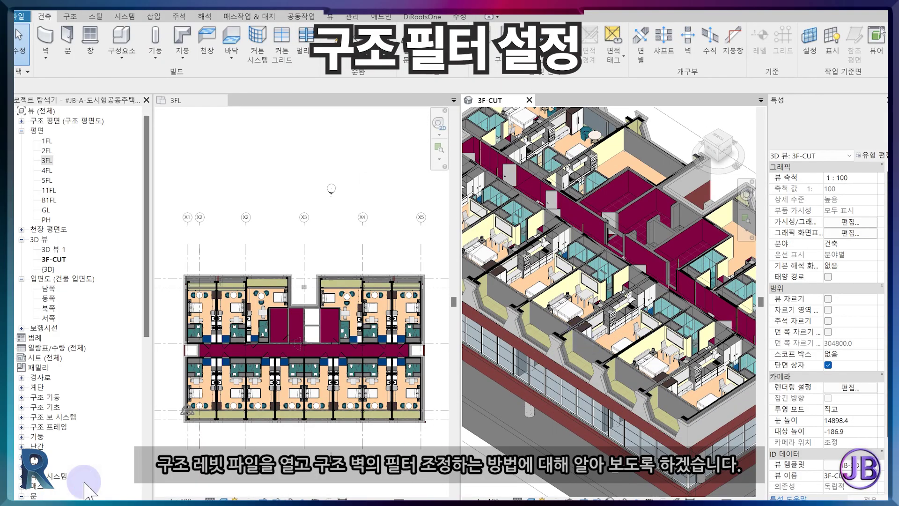
{"action": "left_click", "coordinate": [464, 278]}
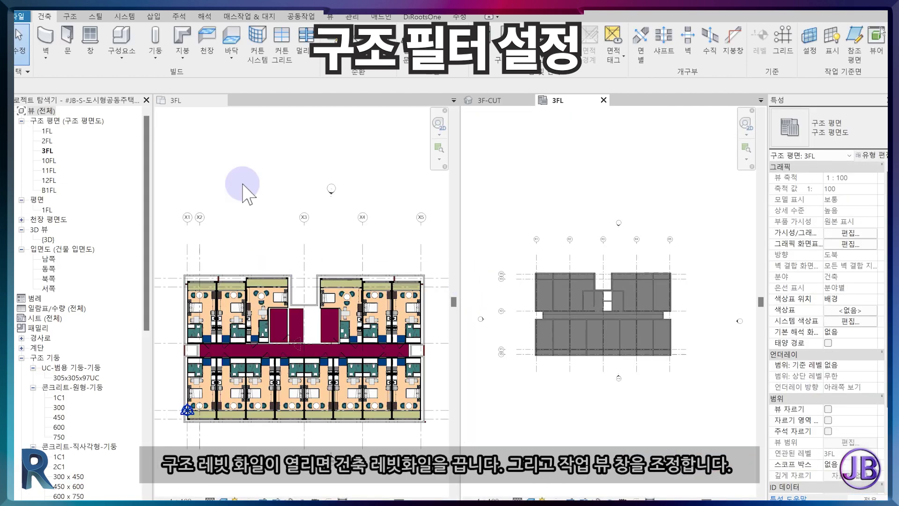
{"action": "left_click", "coordinate": [222, 100]}
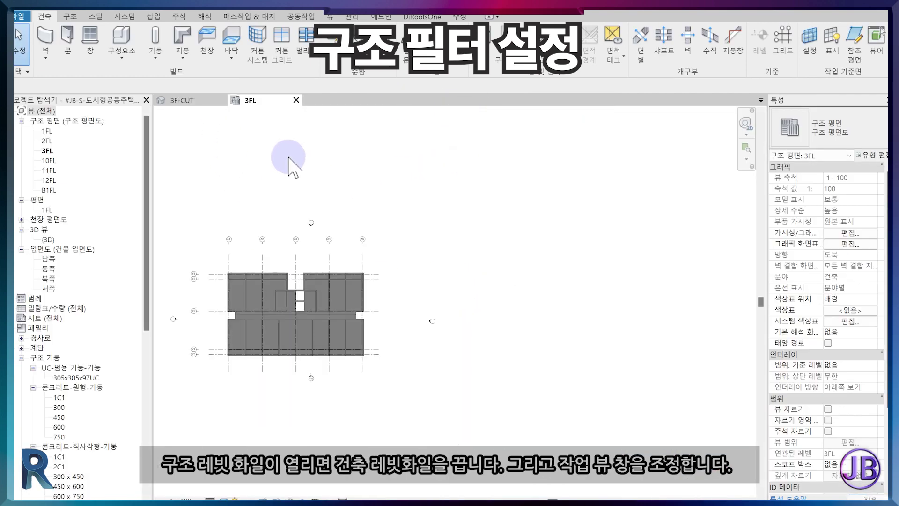
{"action": "double_click", "coordinate": [49, 239]}
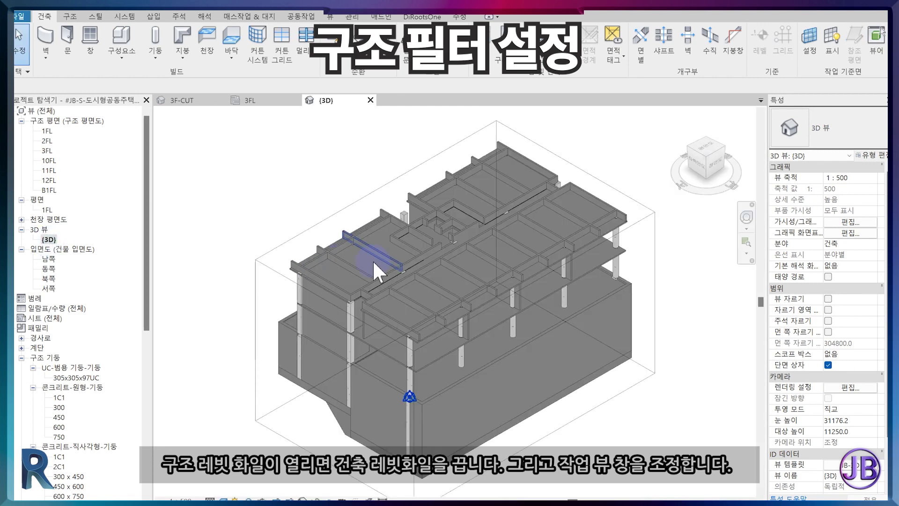
Step: In the structural 3FL plan, set the structural usage of all visible W1 walls except the four arrayed ones to 혼합 구조벽
{"action": "left_click", "coordinate": [251, 100]}
{"action": "scroll", "coordinate": [444, 296], "scroll_direction": "up", "scroll_amount": 2}
{"action": "left_click", "coordinate": [409, 236]}
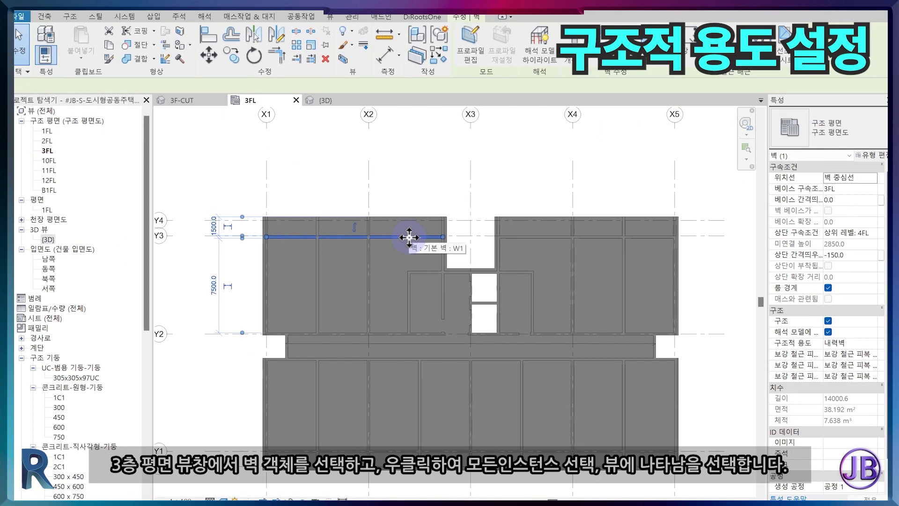
{"action": "right_click", "coordinate": [408, 236]}
{"action": "mouse_move", "coordinate": [506, 389]}
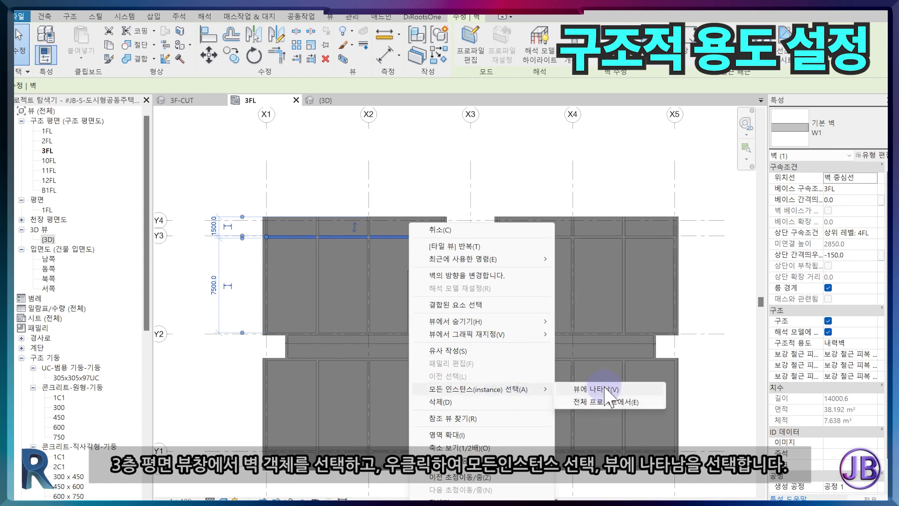
{"action": "left_click", "coordinate": [611, 389]}
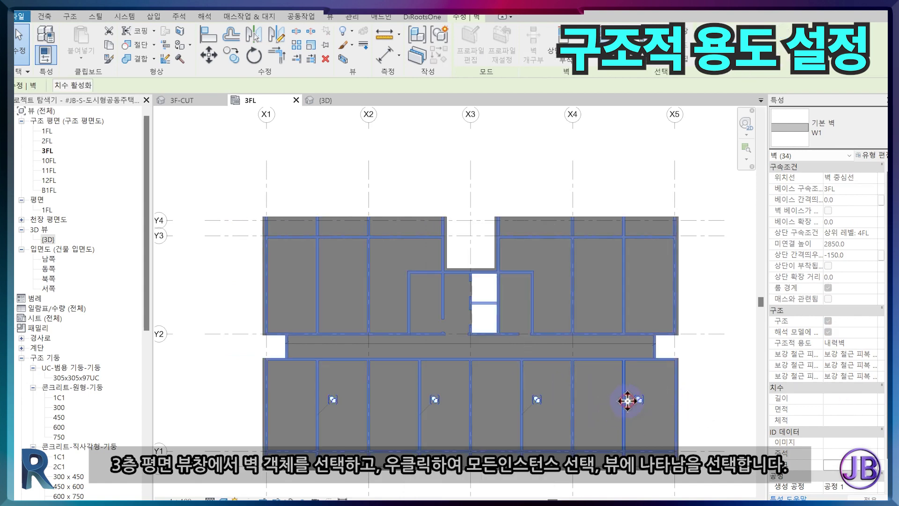
{"action": "left_click", "coordinate": [625, 394], "text": "shift"}
{"action": "left_click", "coordinate": [523, 380], "text": "shift"}
{"action": "left_click", "coordinate": [420, 380], "text": "shift"}
{"action": "left_click", "coordinate": [316, 380], "text": "shift"}
{"action": "left_click", "coordinate": [876, 342]}
{"action": "left_click", "coordinate": [876, 343]}
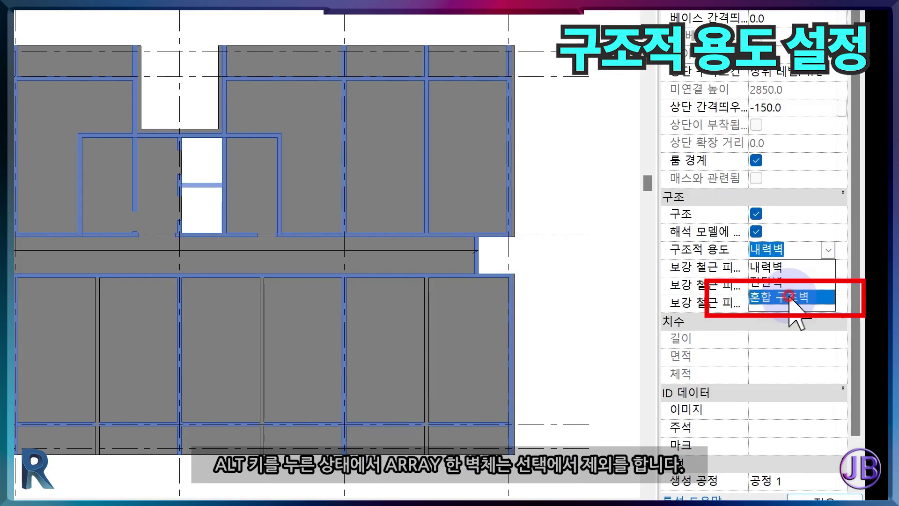
{"action": "left_click", "coordinate": [791, 296]}
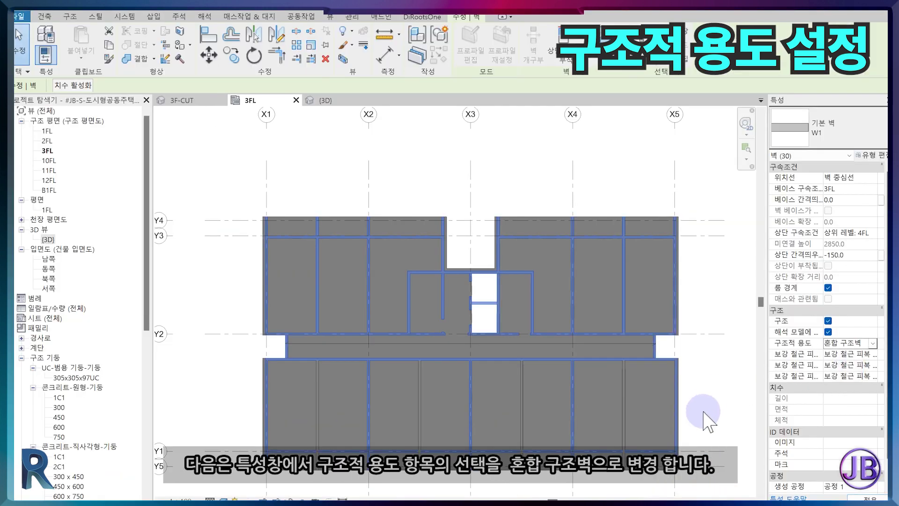
{"action": "left_click", "coordinate": [717, 395]}
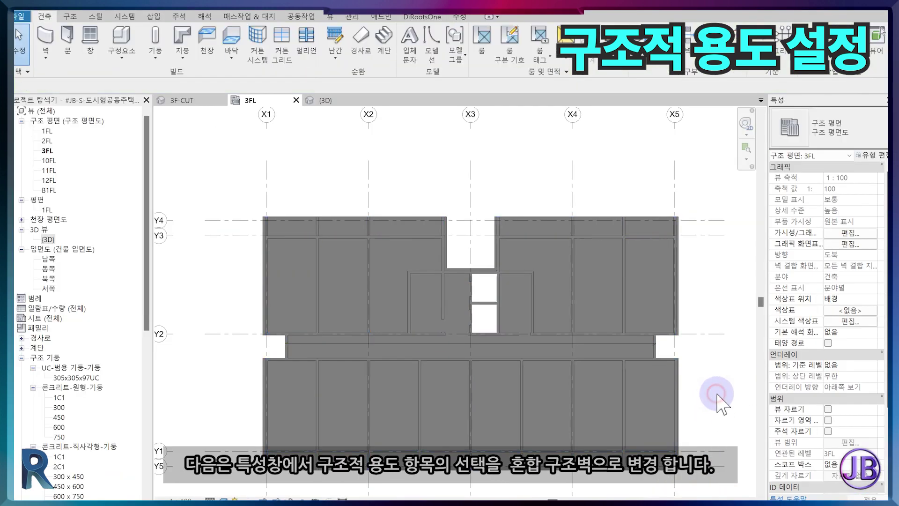
{"action": "left_click", "coordinate": [415, 270]}
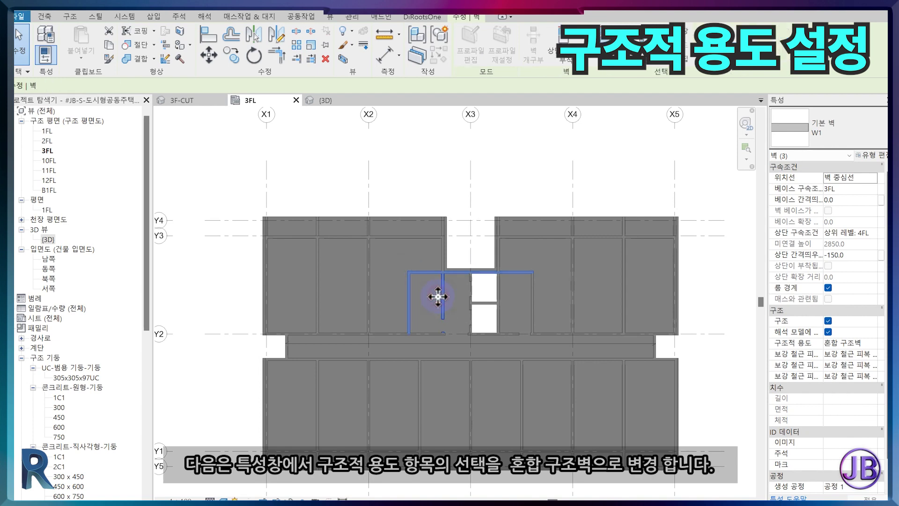
{"action": "scroll", "coordinate": [435, 300], "scroll_direction": "up", "scroll_amount": 4}
{"action": "key", "text": "Escape"}
Step: Set the structural usage of the core walls around the stairs and elevator shafts to 내력벽 and clear the selection
{"action": "left_click", "coordinate": [376, 251]}
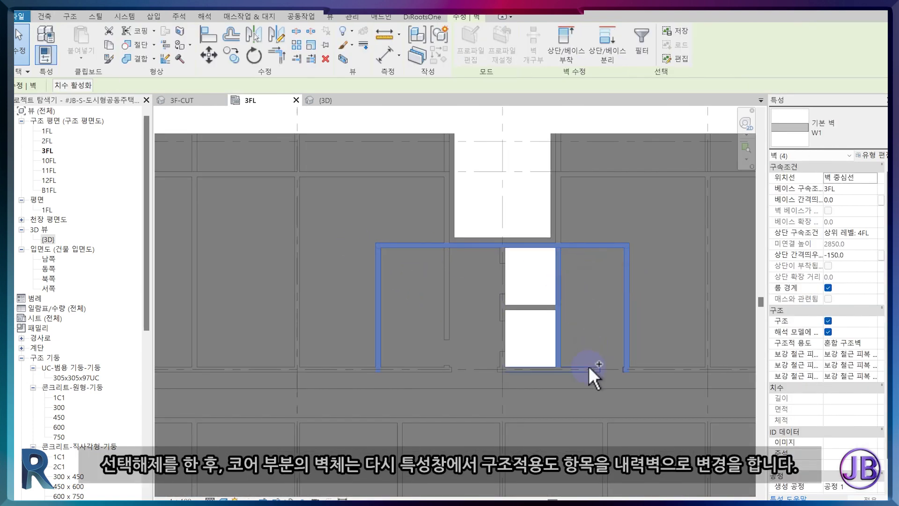
{"action": "left_click", "coordinate": [410, 367], "text": "ctrl"}
{"action": "left_click", "coordinate": [446, 316], "text": "ctrl"}
{"action": "scroll", "coordinate": [496, 277], "scroll_direction": "up", "scroll_amount": 4}
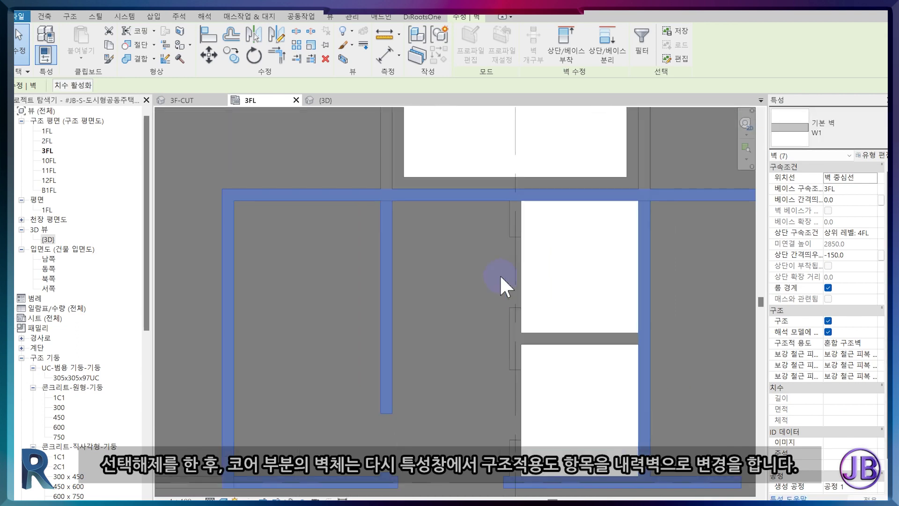
{"action": "left_click", "coordinate": [513, 221], "text": "ctrl"}
{"action": "scroll", "coordinate": [457, 267], "scroll_direction": "down", "scroll_amount": 3}
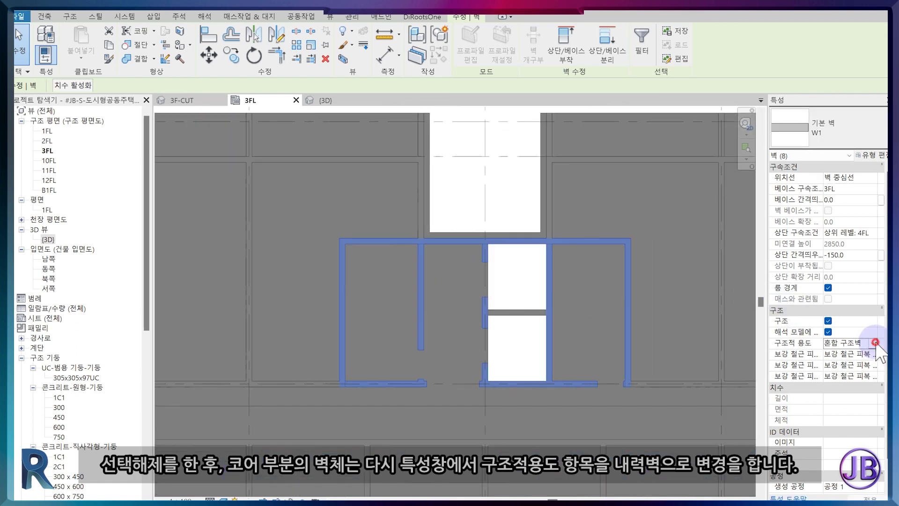
{"action": "left_click", "coordinate": [875, 343]}
{"action": "left_click", "coordinate": [841, 365]}
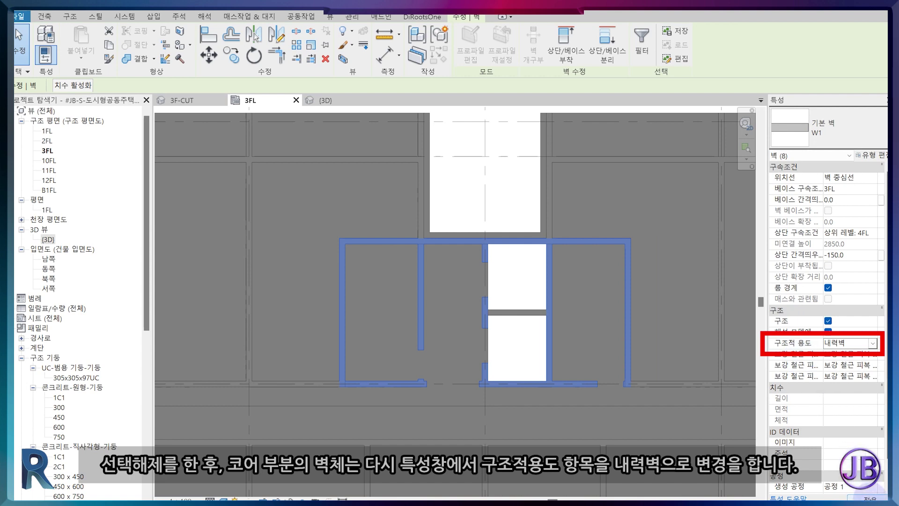
{"action": "key", "text": "Escape"}
{"action": "scroll", "coordinate": [481, 301], "scroll_direction": "down", "scroll_amount": 4}
{"action": "left_click", "coordinate": [493, 290]}
{"action": "left_click", "coordinate": [874, 344]}
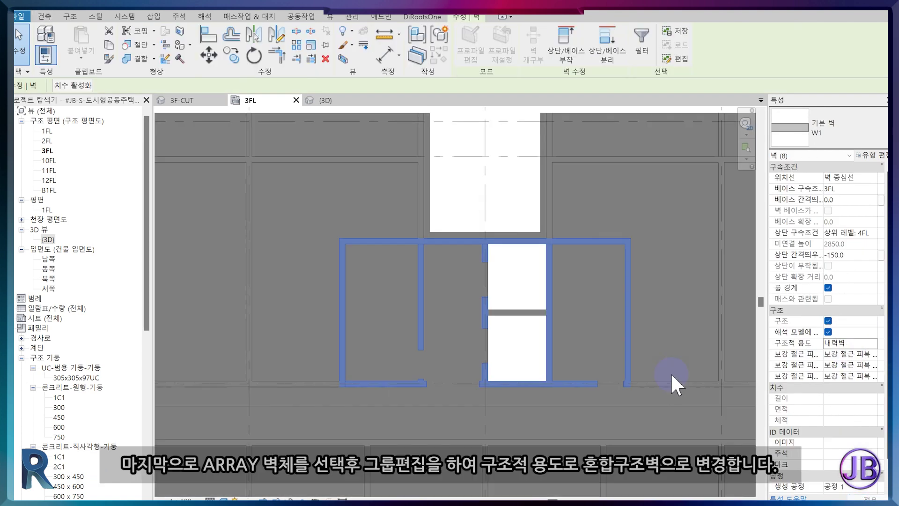
{"action": "key", "text": "Escape"}
{"action": "scroll", "coordinate": [671, 366], "scroll_direction": "down", "scroll_amount": 4}
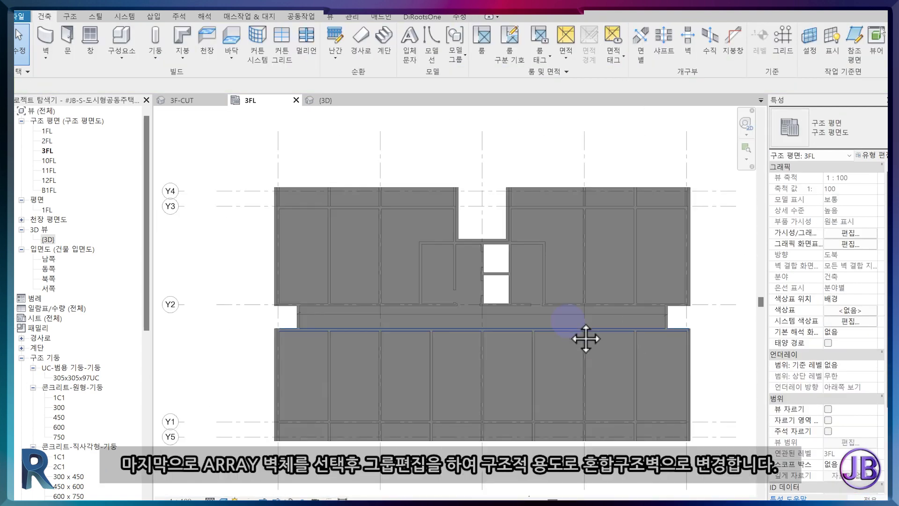
Step: Edit the arrayed wall group in the structural 3FL plan, set its wall's structural usage to 혼합 구조벽 and finish the group edit
{"action": "left_click", "coordinate": [626, 382]}
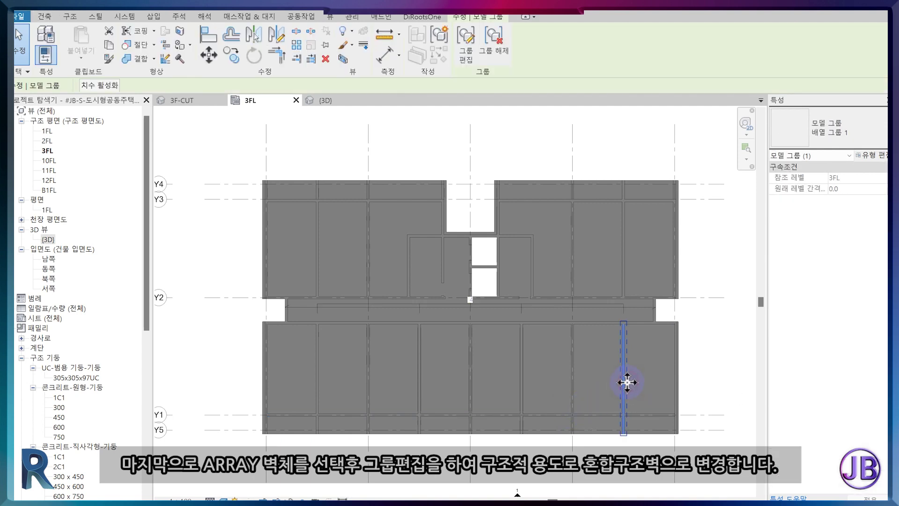
{"action": "double_click", "coordinate": [626, 383]}
{"action": "left_click", "coordinate": [624, 381]}
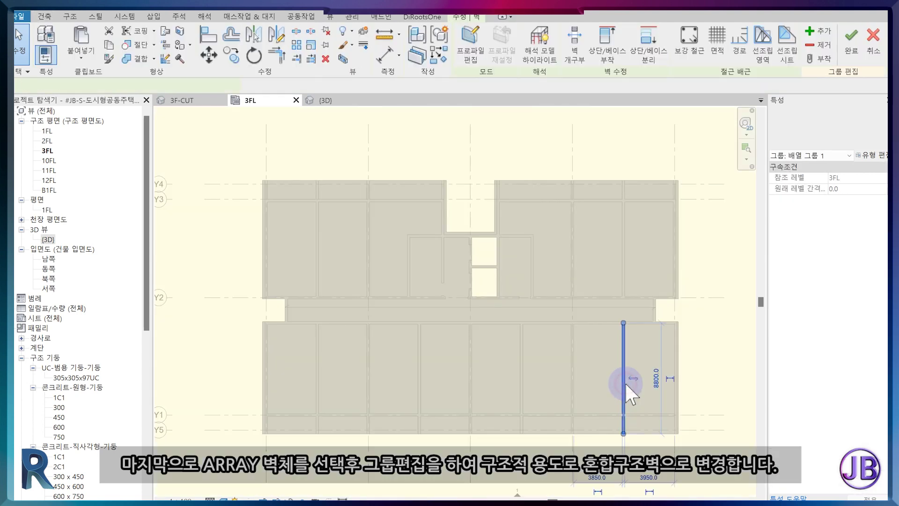
{"action": "left_click", "coordinate": [874, 344]}
{"action": "left_click", "coordinate": [850, 392]}
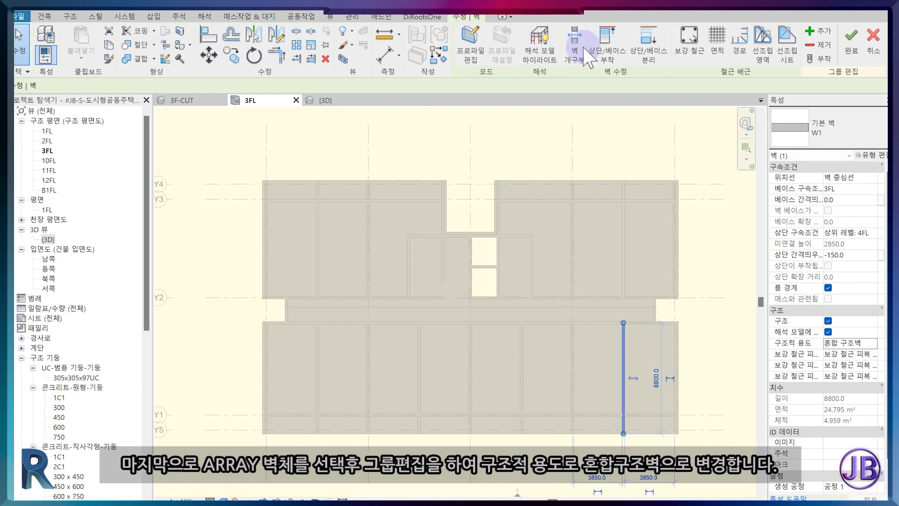
{"action": "left_click", "coordinate": [858, 40]}
{"action": "left_click", "coordinate": [707, 281]}
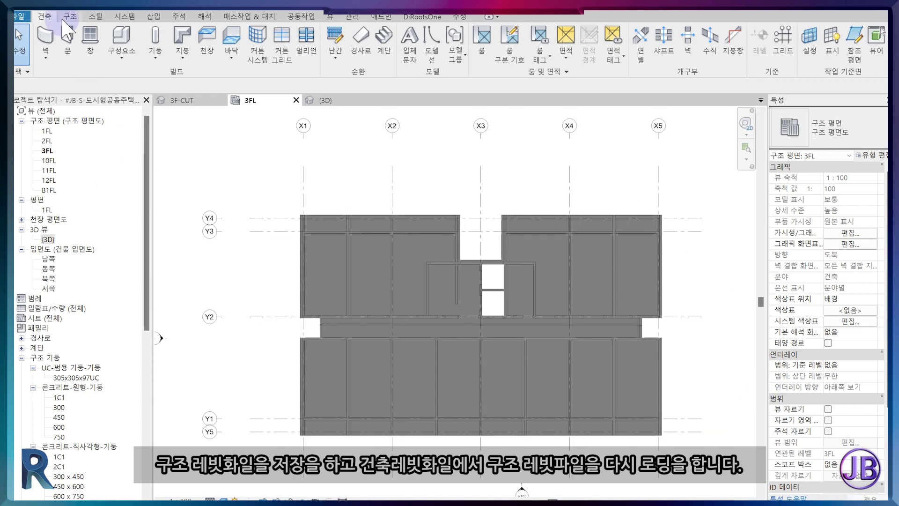
Step: Close the structural 3FL plan and {3D} view and return to the architectural project's 3F-CUT view
{"action": "left_click", "coordinate": [296, 100]}
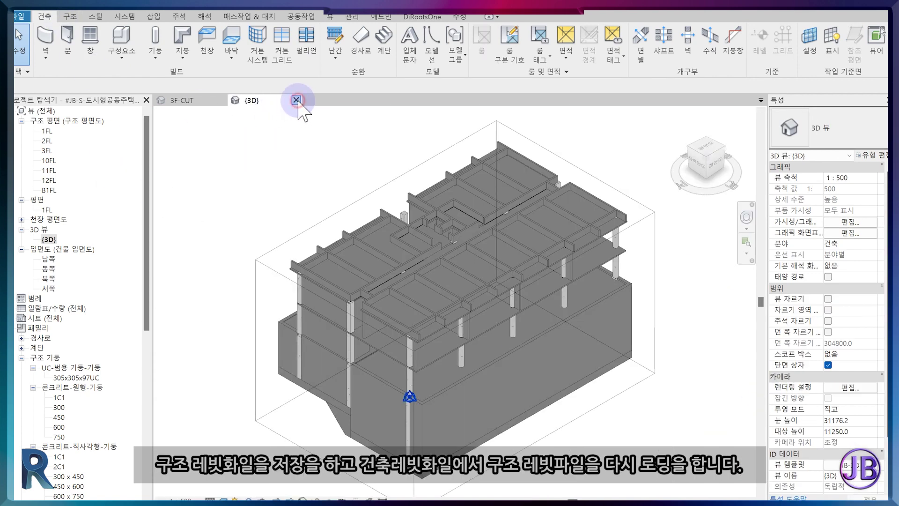
{"action": "left_click", "coordinate": [296, 99]}
{"action": "middle_click_drag", "start_coordinate": [367, 210], "coordinate": [491, 249]}
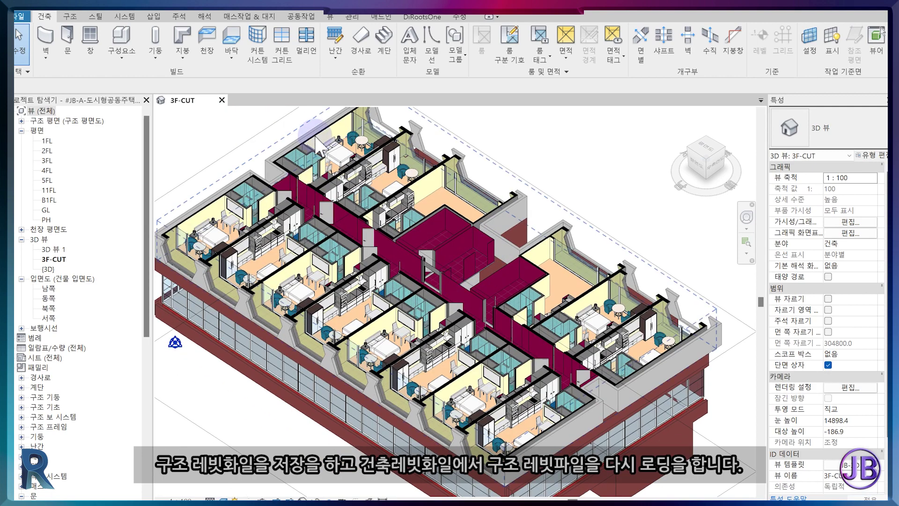
Step: Reload the linked structural model #JB-S-도시형공동주택-V3.rvt in the architectural project
{"action": "left_click", "coordinate": [352, 16]}
{"action": "left_click", "coordinate": [588, 50]}
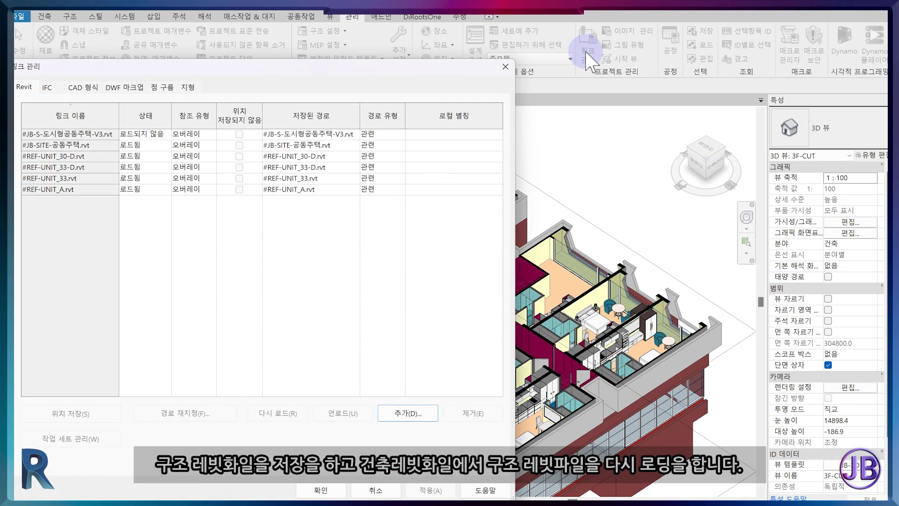
{"action": "left_click", "coordinate": [71, 135]}
{"action": "left_click", "coordinate": [276, 412]}
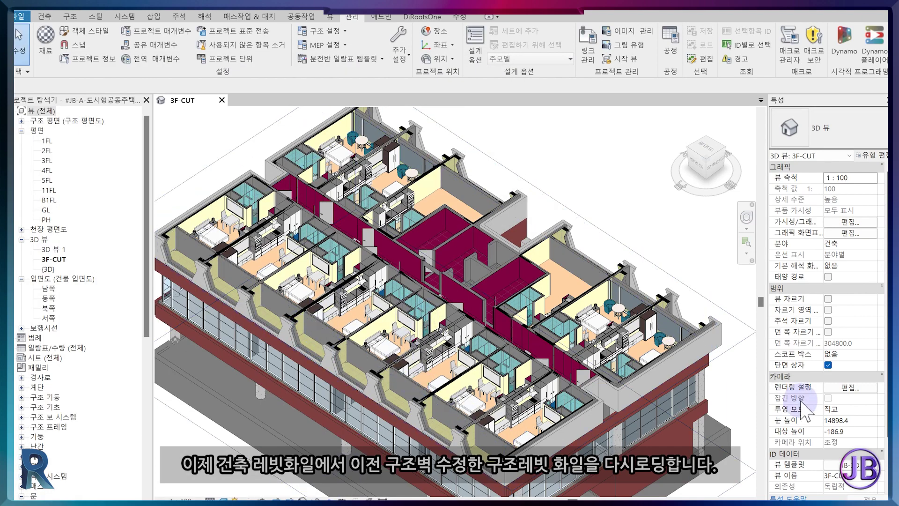
Step: From the filter overrides of the 3F-CUT view's JB-3D template, create a new rule-based filter named 중첩벽
{"action": "left_click", "coordinate": [843, 464]}
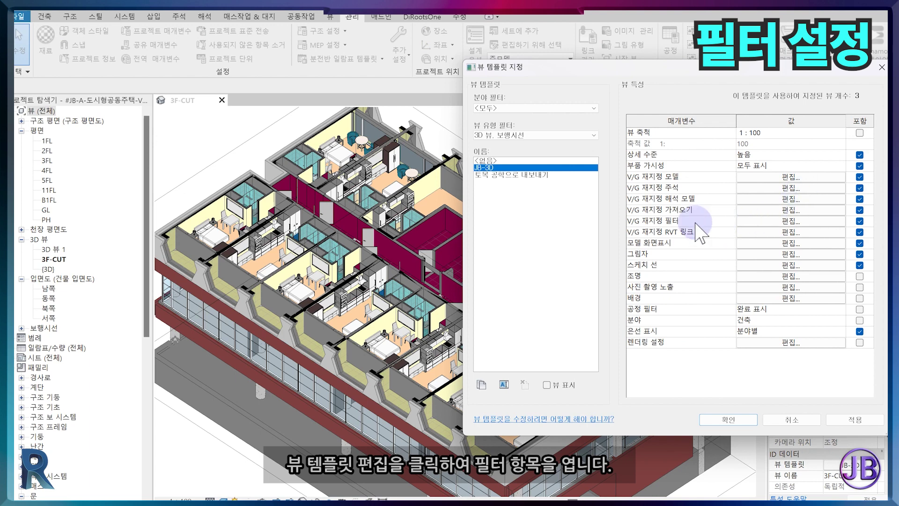
{"action": "left_click", "coordinate": [756, 222]}
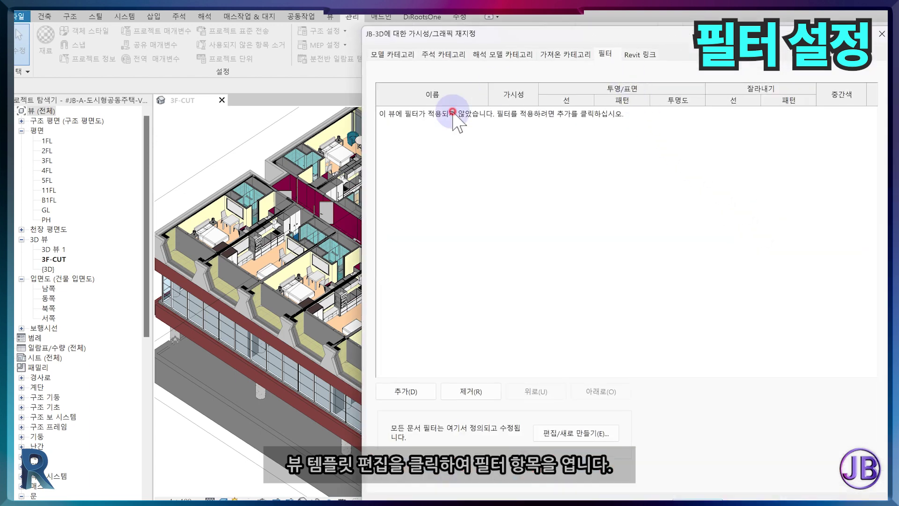
{"action": "left_click", "coordinate": [414, 392]}
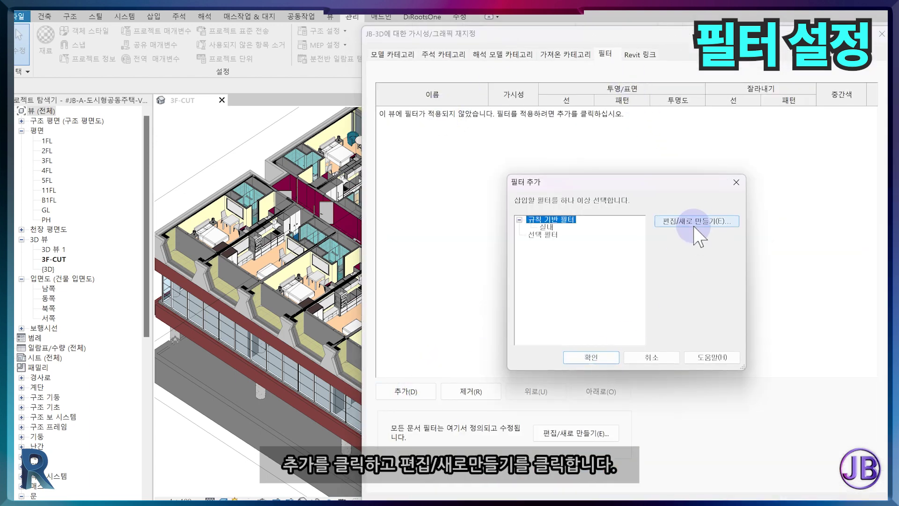
{"action": "left_click", "coordinate": [702, 224]}
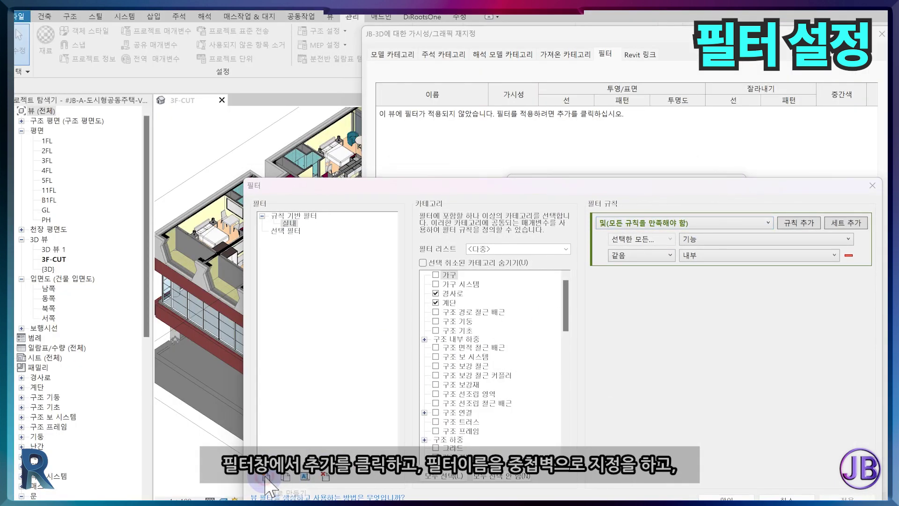
{"action": "left_click", "coordinate": [267, 477]}
{"action": "type", "text": "중첩벼"}
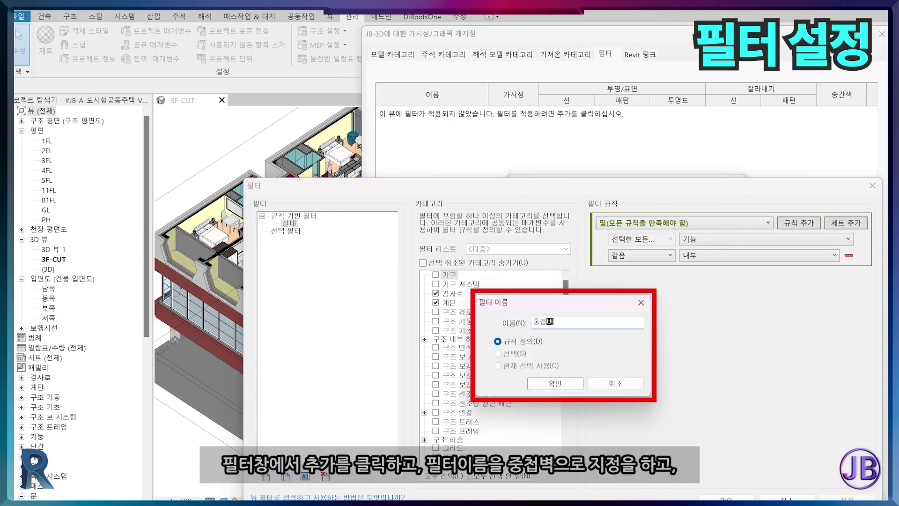
{"action": "type", "text": "ㄱ"}
{"action": "key", "text": "Return"}
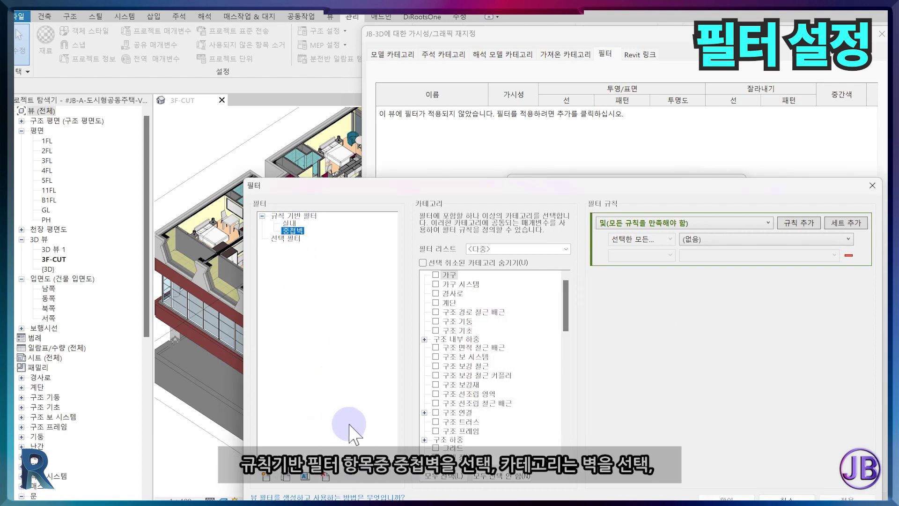
Step: Limit the 중첩벽 filter to the 벽 category with the rule 구조적 용도 같음 혼합 구조벽 and accept it
{"action": "scroll", "coordinate": [462, 363], "scroll_direction": "down", "scroll_amount": 2}
{"action": "scroll", "coordinate": [446, 404], "scroll_direction": "down", "scroll_amount": 5}
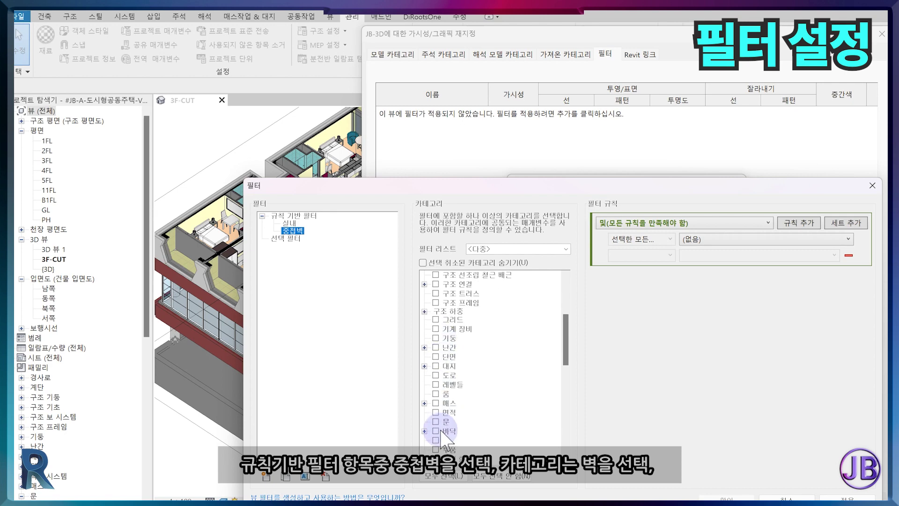
{"action": "left_click", "coordinate": [688, 239]}
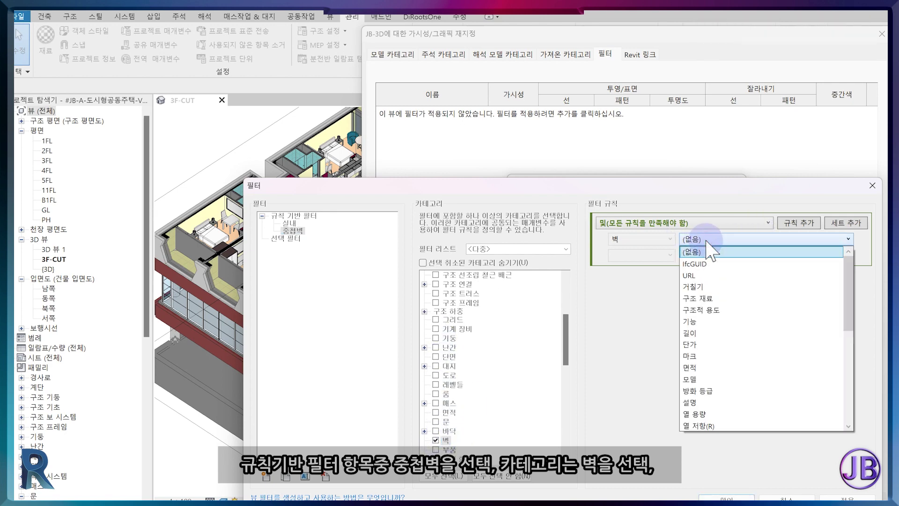
{"action": "left_click", "coordinate": [802, 261]}
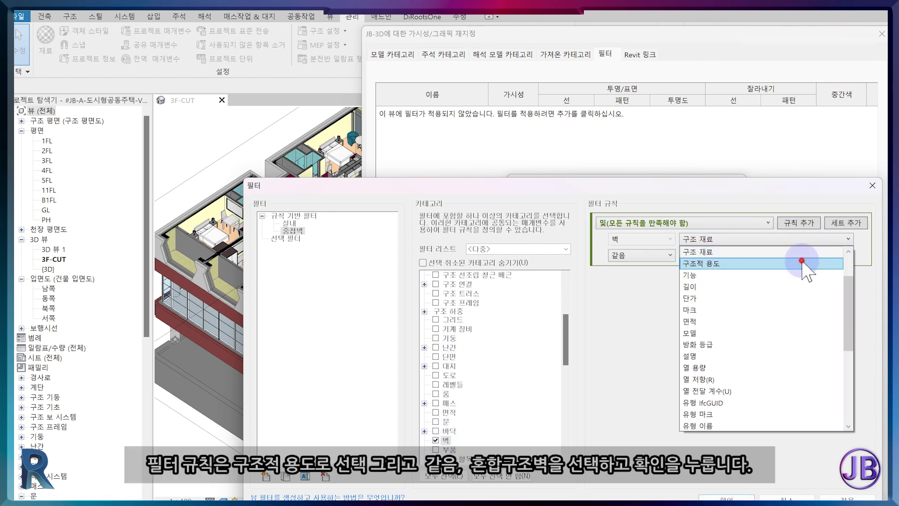
{"action": "left_click", "coordinate": [825, 257]}
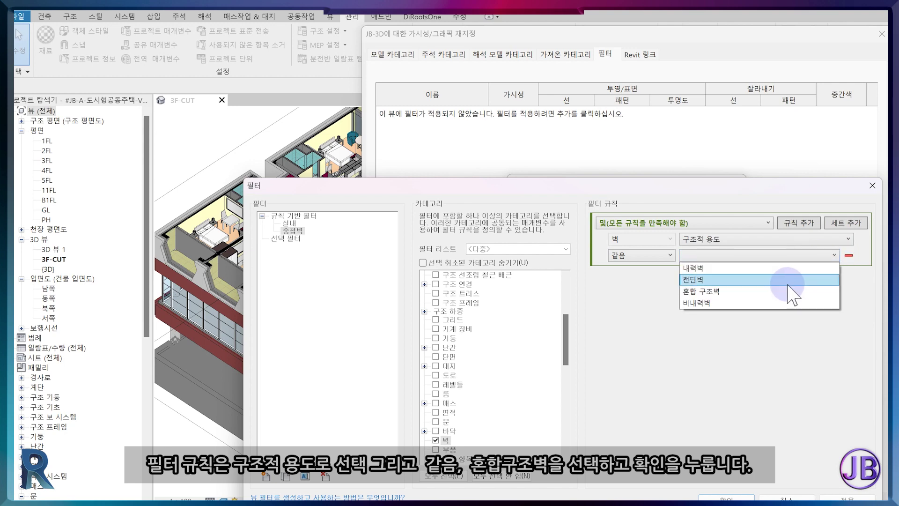
{"action": "left_click", "coordinate": [792, 292]}
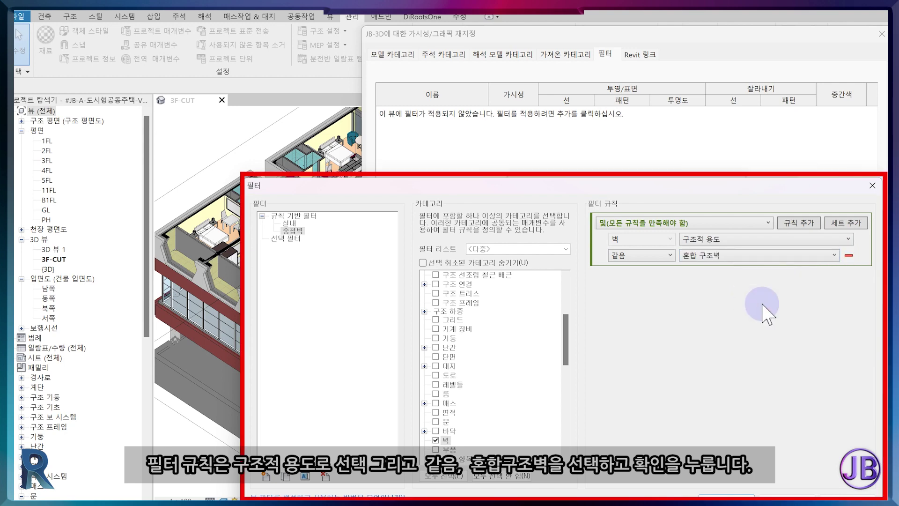
{"action": "left_click", "coordinate": [726, 498]}
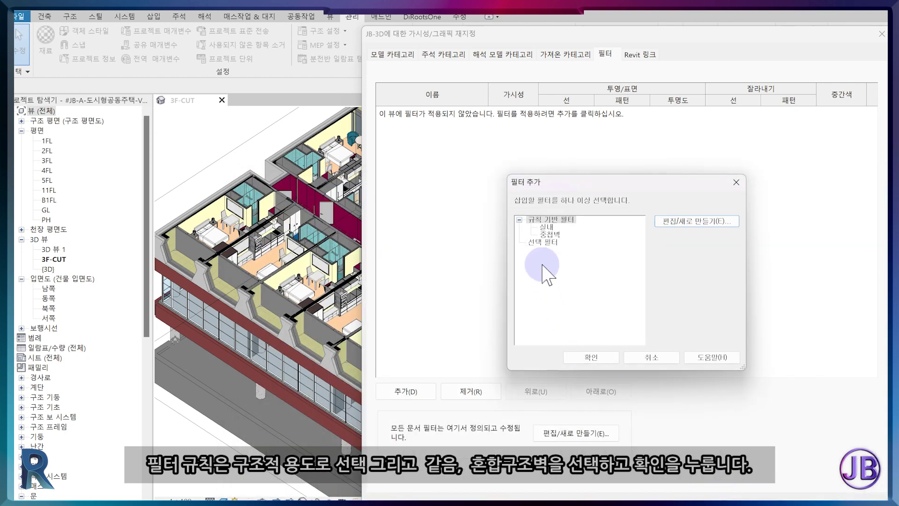
Step: Add the 중첩벽 filter to the JB-3D view template, turn off its visibility and apply the template to the 3F-CUT view
{"action": "left_click", "coordinate": [589, 342]}
{"action": "left_click", "coordinate": [396, 389]}
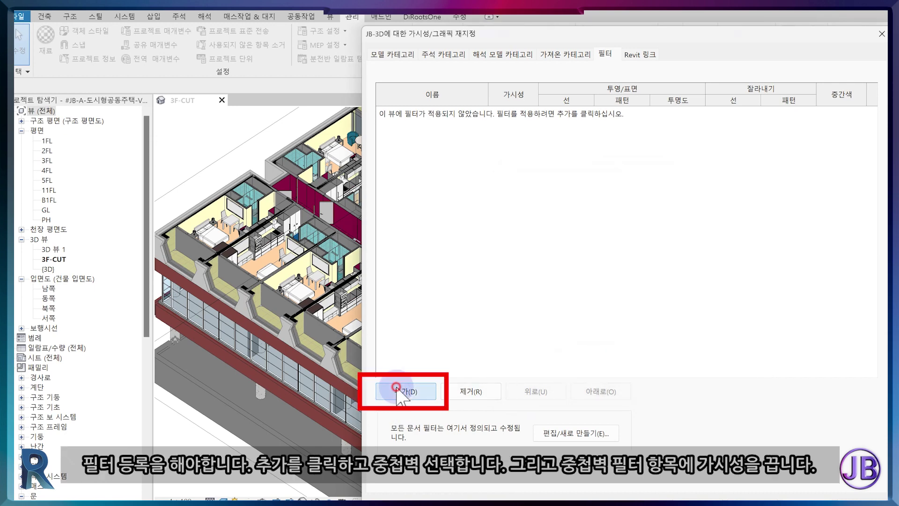
{"action": "left_click", "coordinate": [548, 234]}
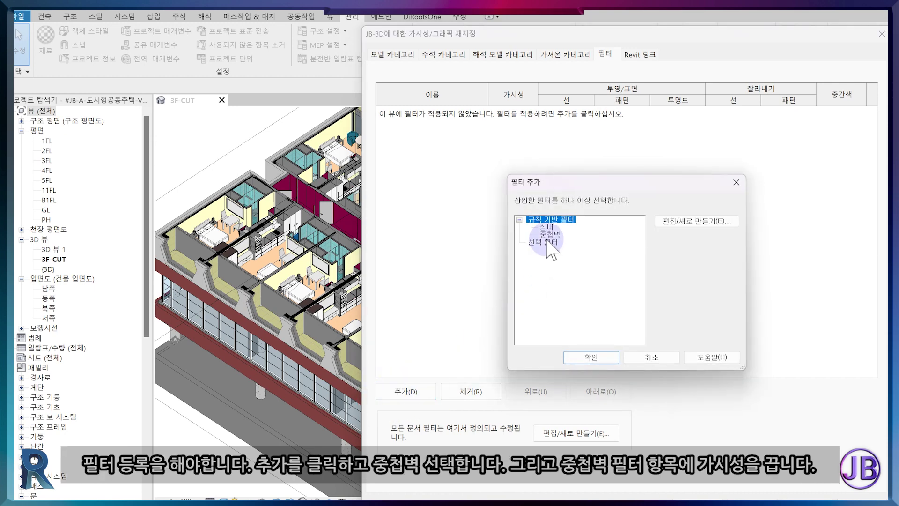
{"action": "left_click", "coordinate": [591, 356]}
{"action": "left_click", "coordinate": [515, 109]}
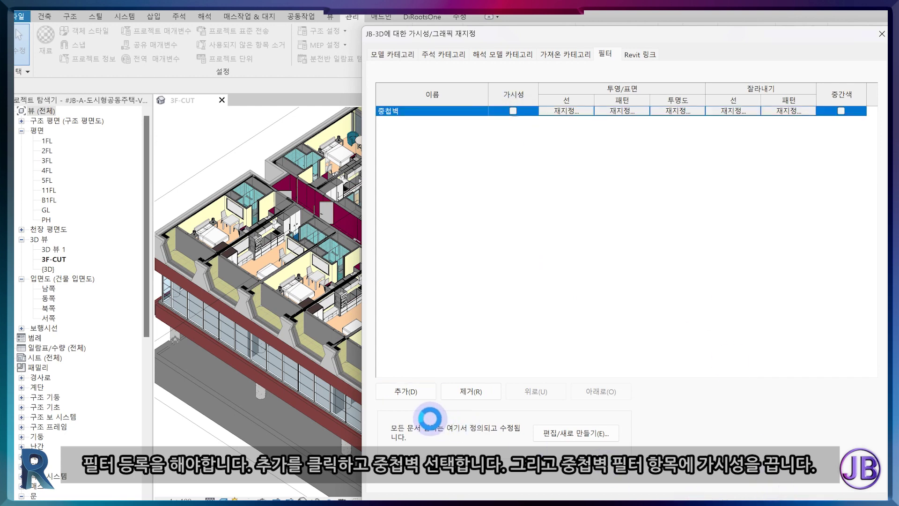
{"action": "left_click", "coordinate": [691, 494]}
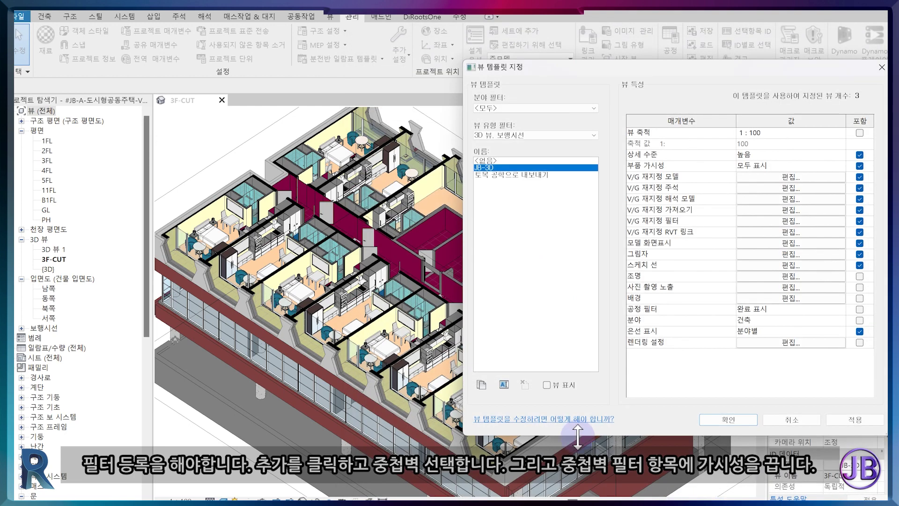
{"action": "left_click", "coordinate": [709, 419]}
{"action": "scroll", "coordinate": [418, 192], "scroll_direction": "up", "scroll_amount": 6}
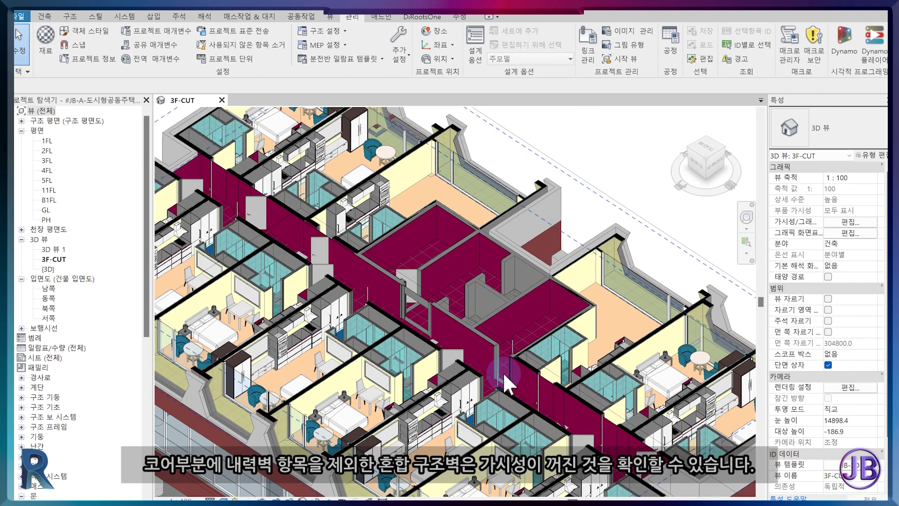
{"action": "scroll", "coordinate": [503, 372], "scroll_direction": "down", "scroll_amount": 5}
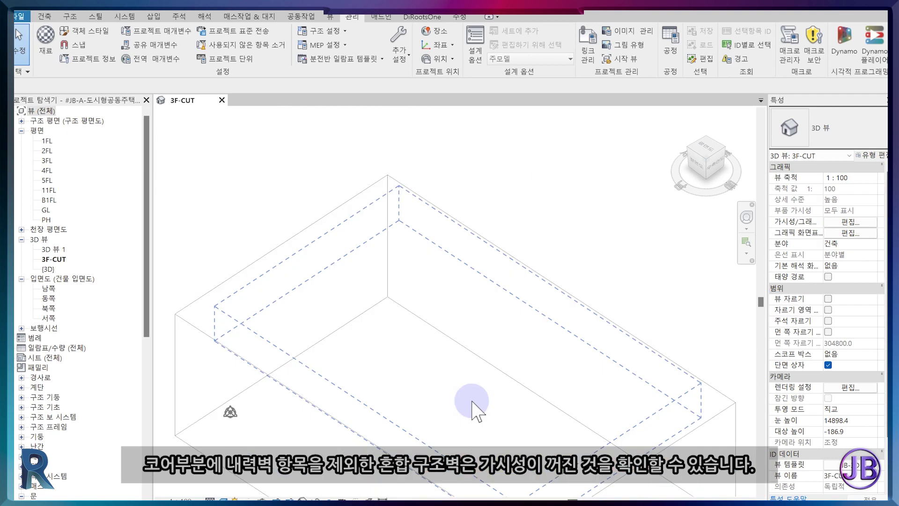
{"action": "middle_click_drag", "start_coordinate": [474, 388], "coordinate": [450, 311]}
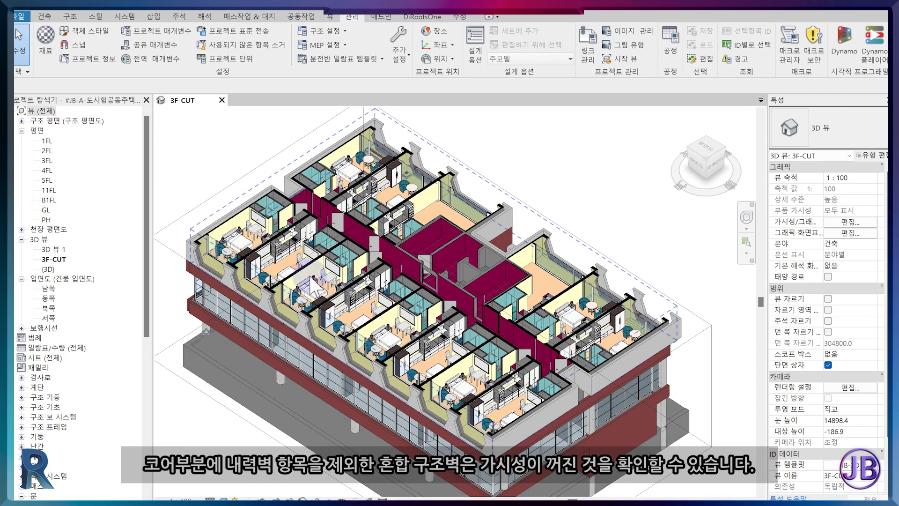
Step: Open the architectural 3FL floor plan and bring up the filter overrides of its JB-평면도 view template
{"action": "left_click", "coordinate": [47, 161]}
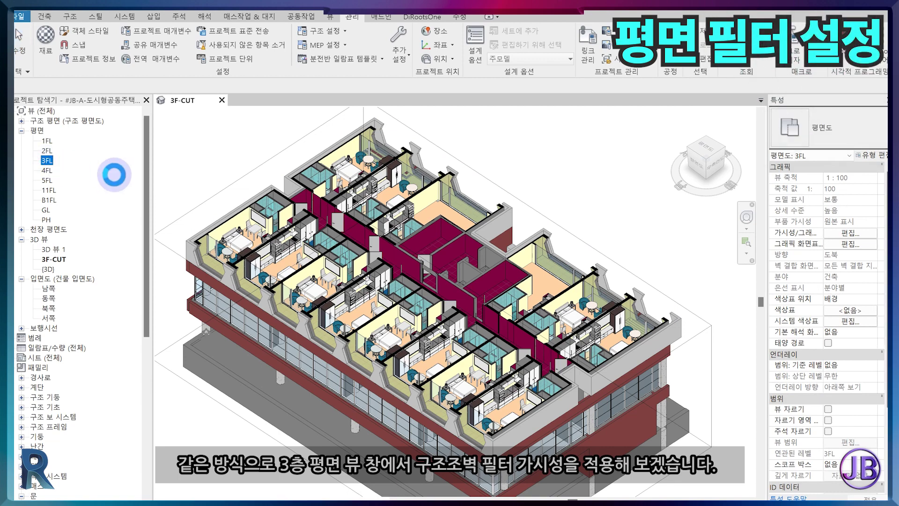
{"action": "scroll", "coordinate": [474, 414], "scroll_direction": "up", "scroll_amount": 3}
{"action": "scroll", "coordinate": [494, 380], "scroll_direction": "up", "scroll_amount": 2}
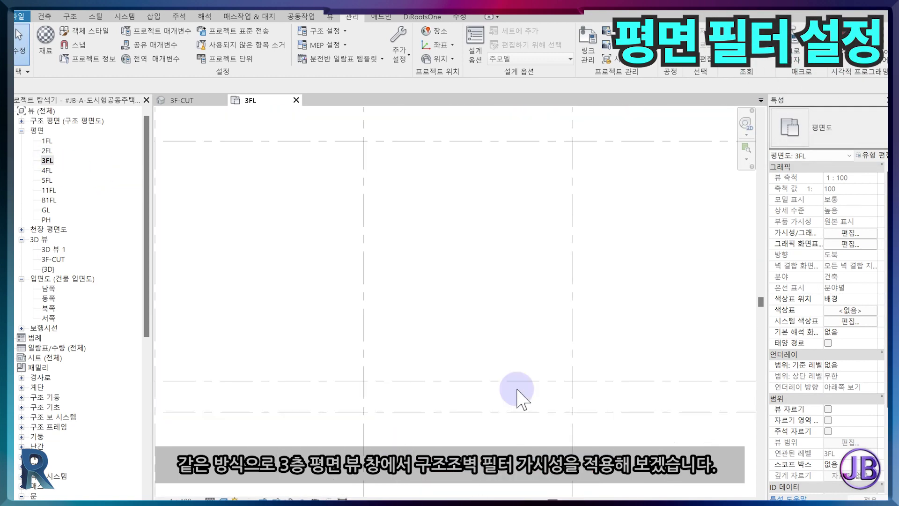
{"action": "scroll", "coordinate": [828, 436], "scroll_direction": "down", "scroll_amount": 2}
{"action": "left_click", "coordinate": [857, 388]}
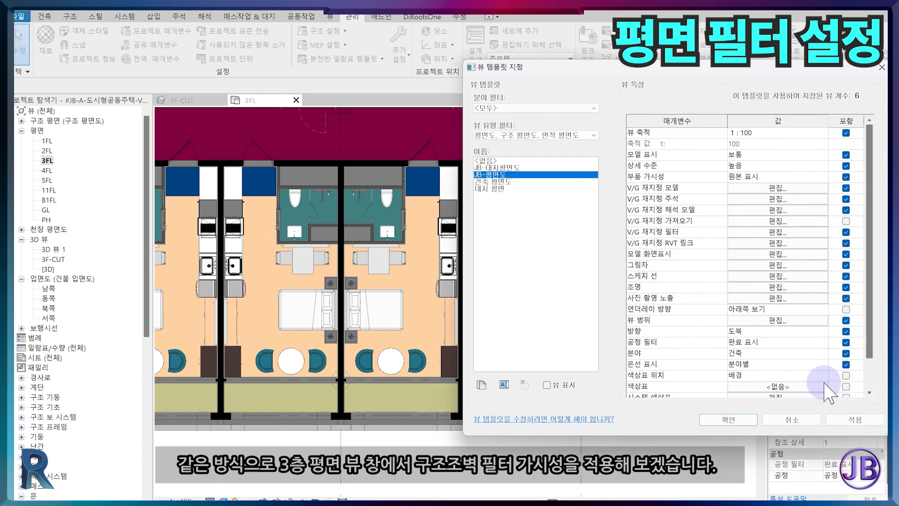
{"action": "left_click", "coordinate": [743, 232]}
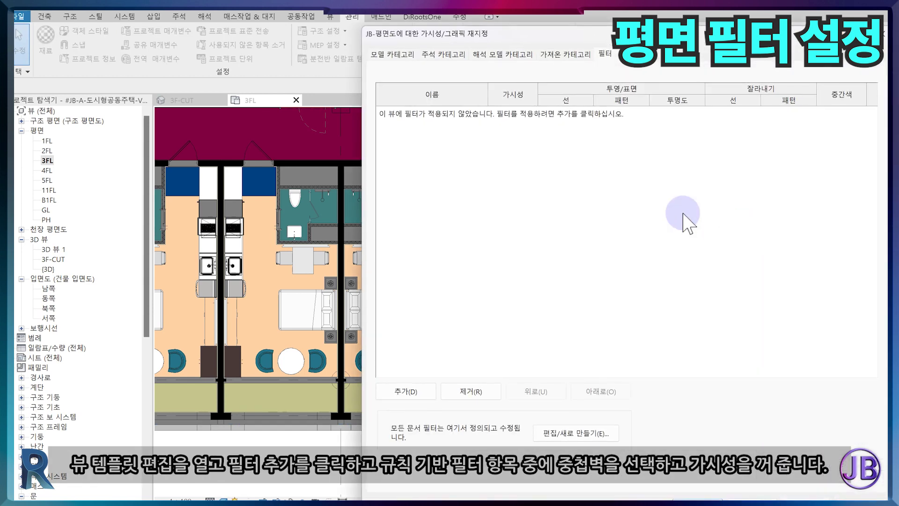
Step: Add the 중첩벽 filter to the JB-평면도 view template, turn off its visibility and accept the template changes
{"action": "left_click", "coordinate": [406, 391]}
{"action": "left_click", "coordinate": [547, 238]}
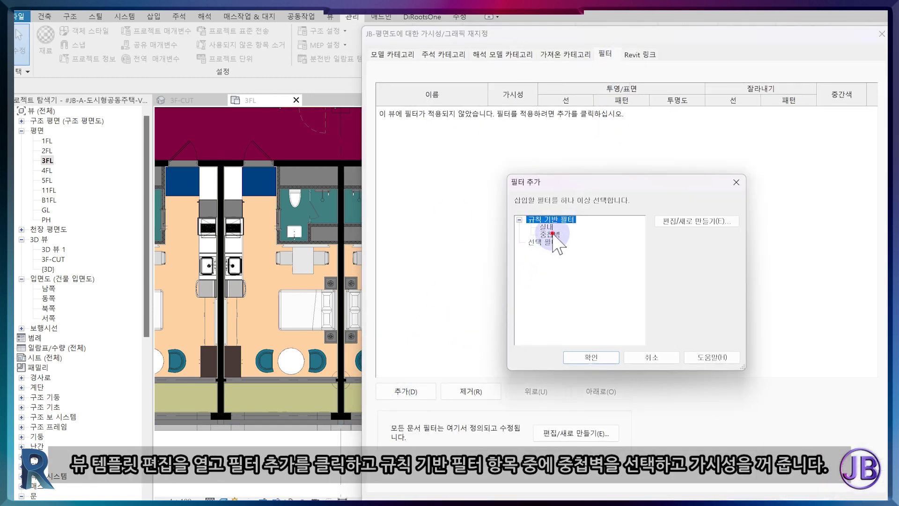
{"action": "left_click", "coordinate": [594, 359]}
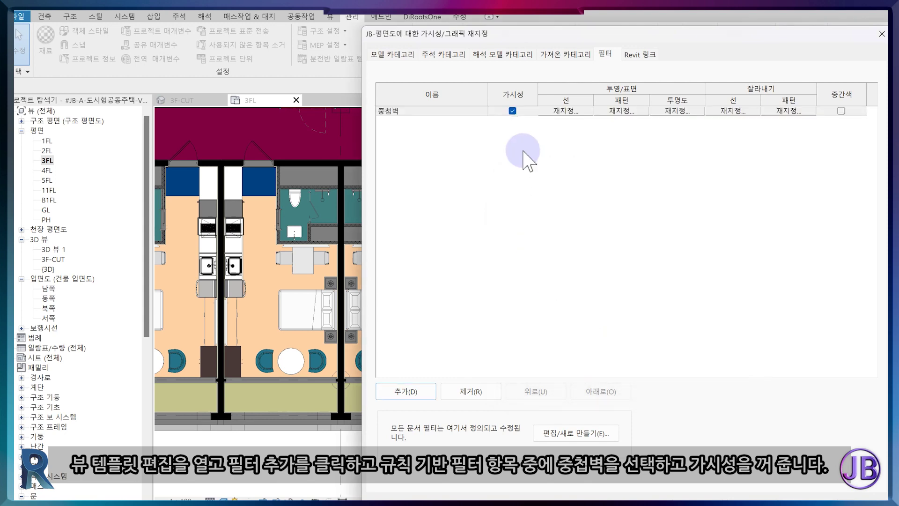
{"action": "left_click", "coordinate": [513, 111]}
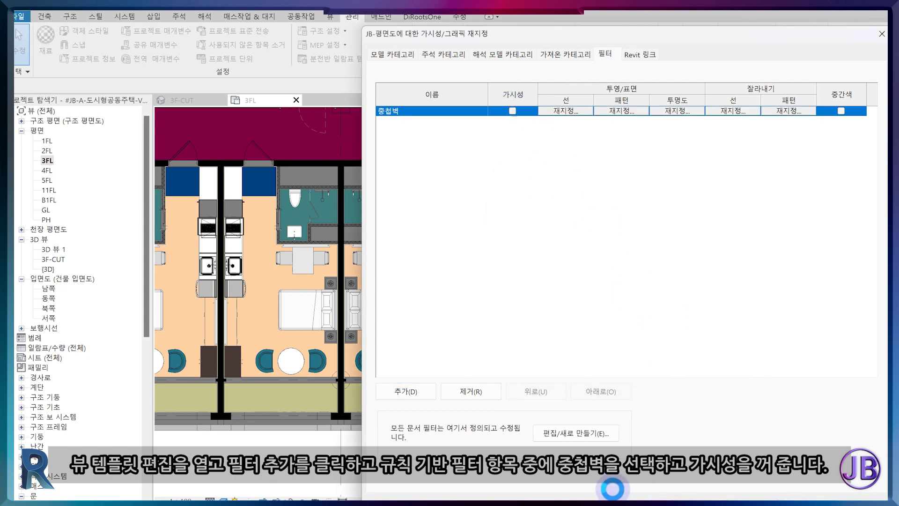
{"action": "left_click", "coordinate": [613, 488]}
{"action": "left_click", "coordinate": [729, 417]}
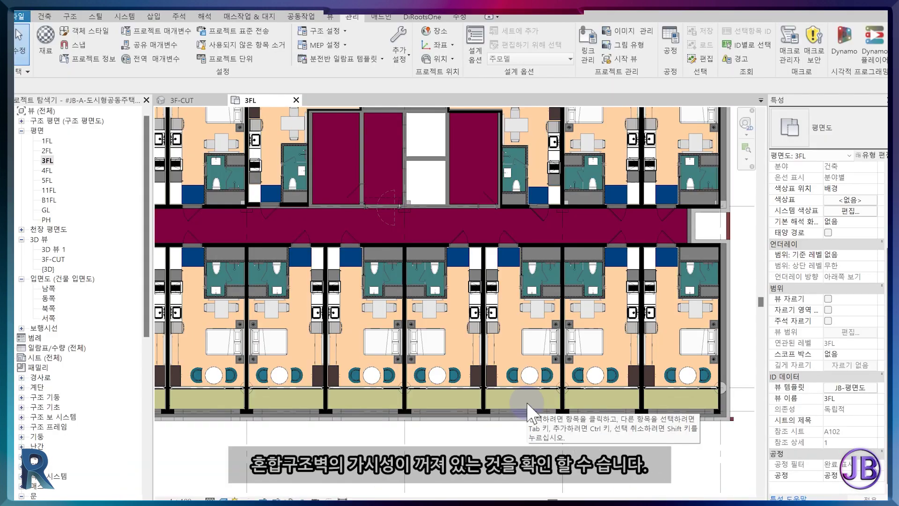
Step: Check the wall display in the 3FL floor plan and the 3F-CUT 3D view, and return to the 3FL plan
{"action": "middle_click_drag", "start_coordinate": [529, 416], "coordinate": [538, 442]}
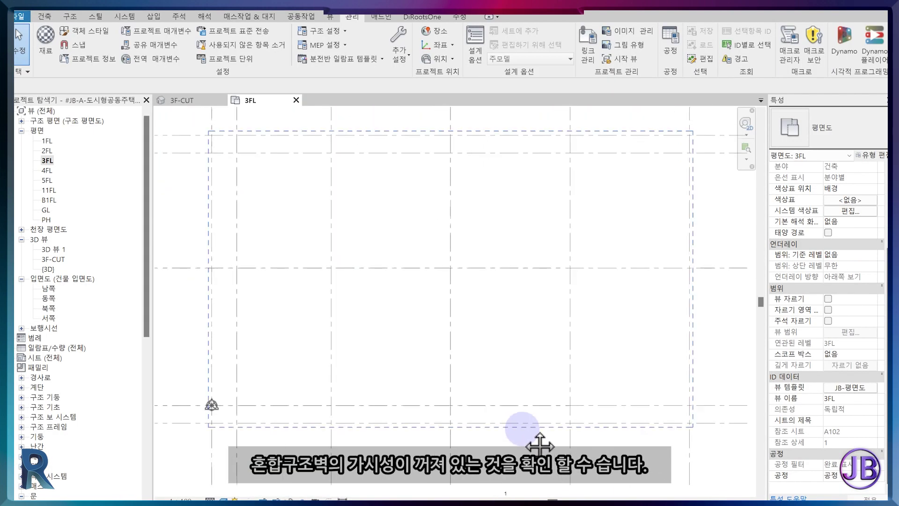
{"action": "left_click", "coordinate": [205, 100]}
{"action": "scroll", "coordinate": [332, 280], "scroll_direction": "up", "scroll_amount": 5}
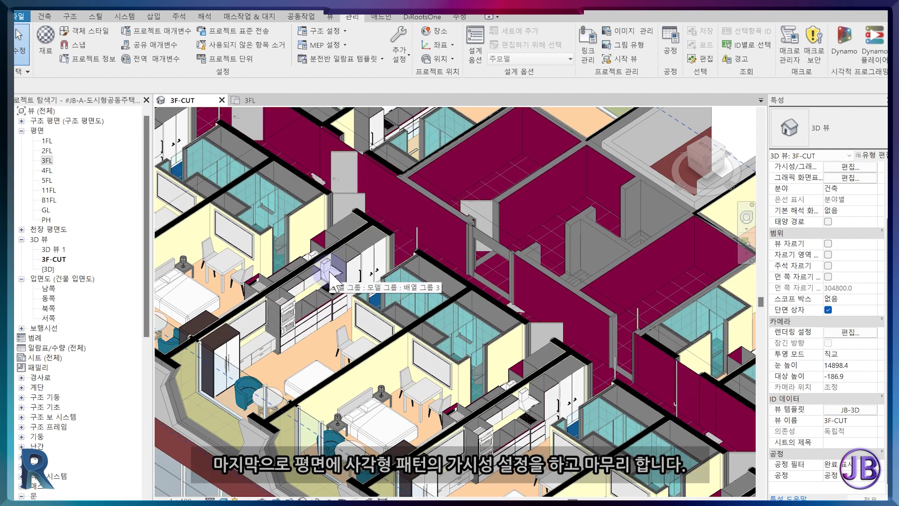
{"action": "left_click", "coordinate": [252, 100]}
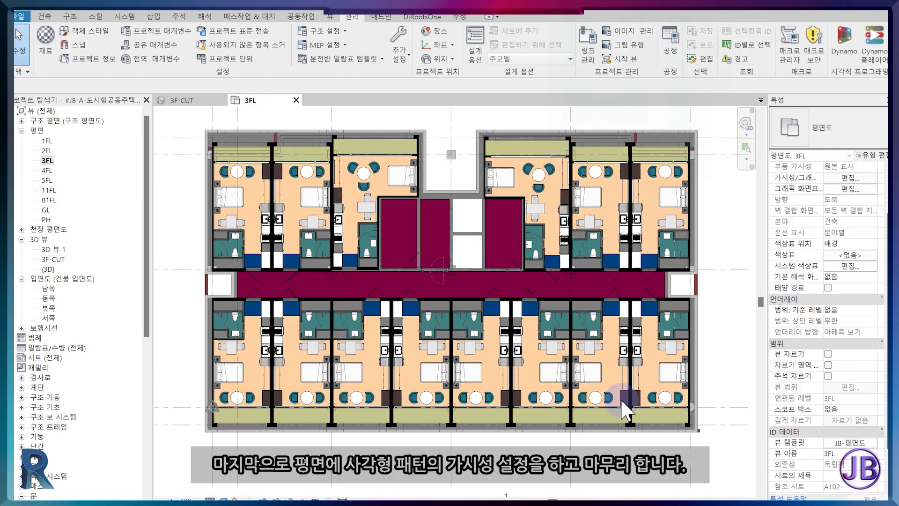
Step: In the model overrides of the JB-평면도 view template, make the foreground surface pattern of the 바닥 category visible
{"action": "left_click", "coordinate": [845, 442]}
{"action": "left_click", "coordinate": [775, 187]}
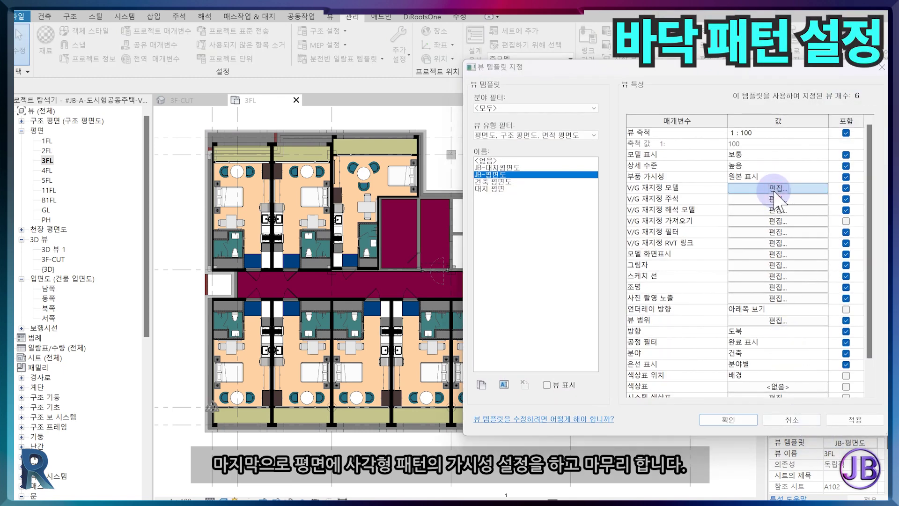
{"action": "scroll", "coordinate": [421, 337], "scroll_direction": "down", "scroll_amount": 4}
{"action": "left_click", "coordinate": [560, 360]}
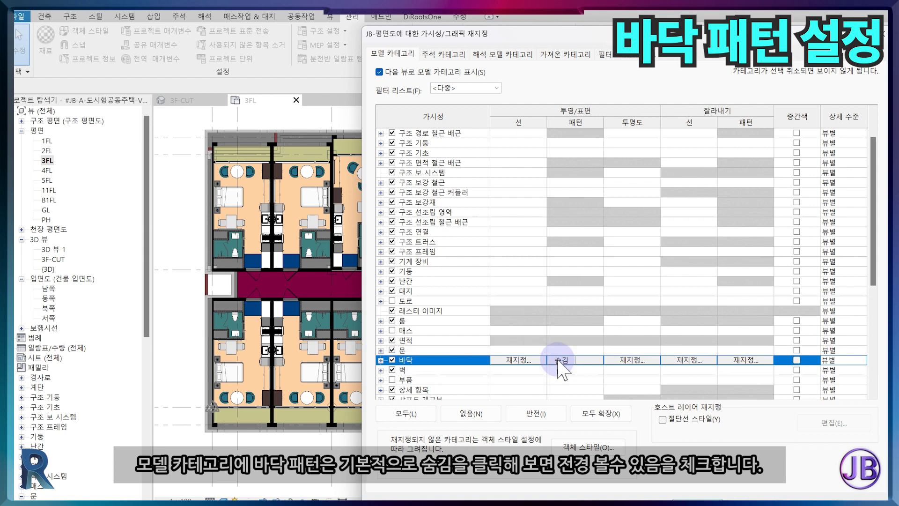
{"action": "left_click", "coordinate": [560, 361]}
{"action": "left_click", "coordinate": [676, 240]}
{"action": "left_click", "coordinate": [676, 240]}
{"action": "left_click", "coordinate": [657, 337]}
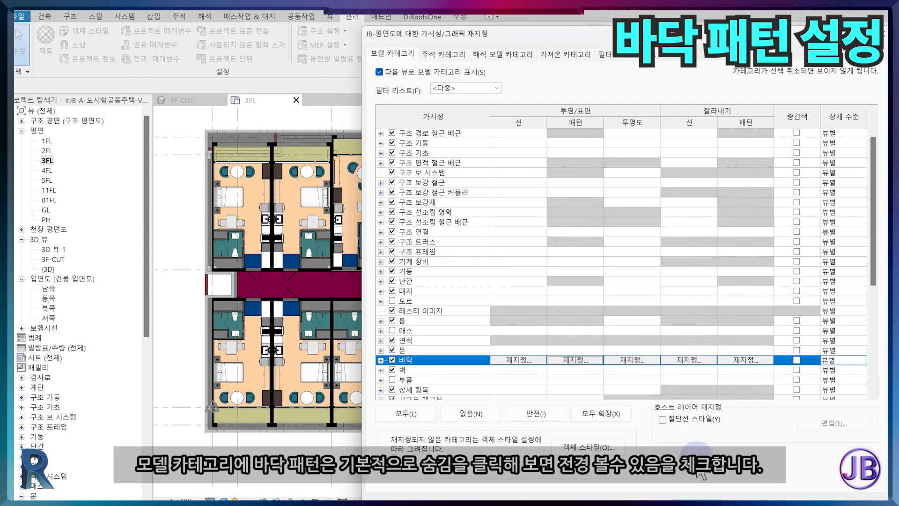
Step: Accept the JB-평면도 template changes and check the floor patterns of the common areas in the plan
{"action": "left_click", "coordinate": [708, 495]}
{"action": "left_click", "coordinate": [716, 420]}
{"action": "left_click", "coordinate": [395, 332]}
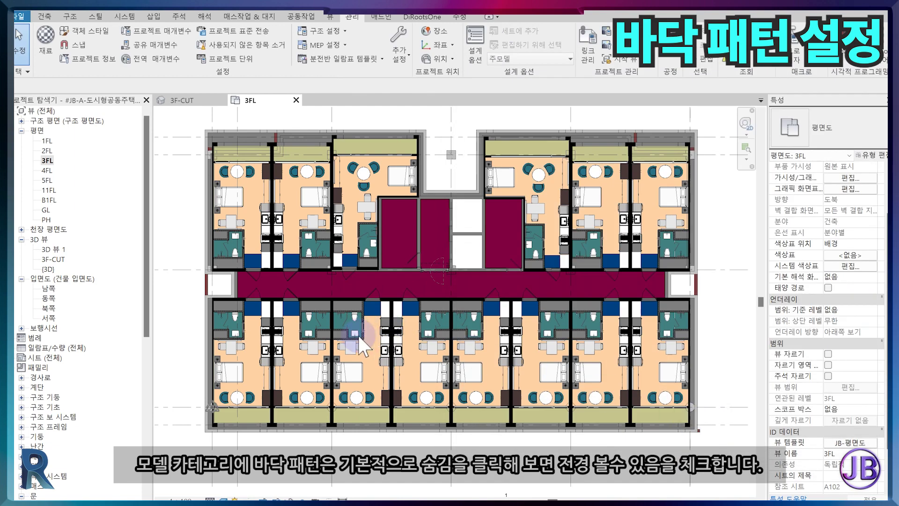
{"action": "scroll", "coordinate": [361, 346], "scroll_direction": "up", "scroll_amount": 3}
{"action": "scroll", "coordinate": [360, 336], "scroll_direction": "down", "scroll_amount": 3}
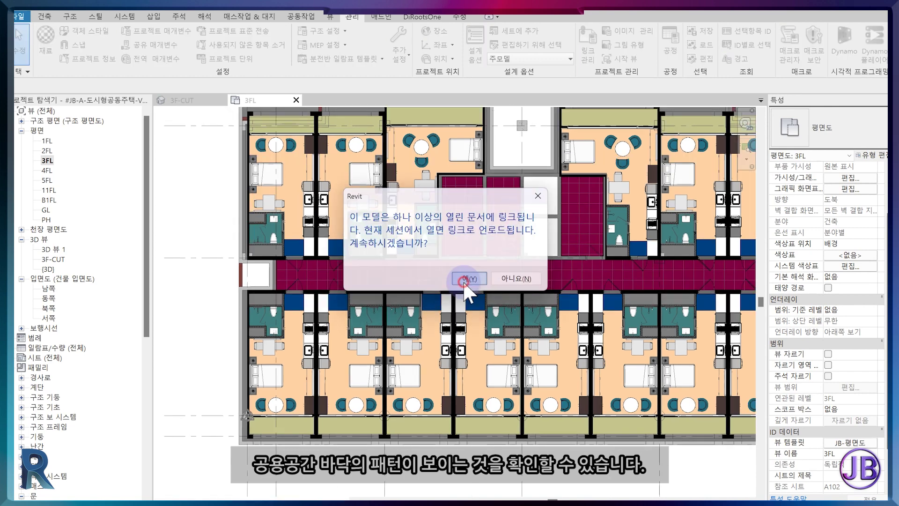
Step: Open the #REF-UNIT_A.rvt unit file and make the 바닥 foreground surface pattern visible in its JB-유닛평면도 view template
{"action": "left_click", "coordinate": [461, 280]}
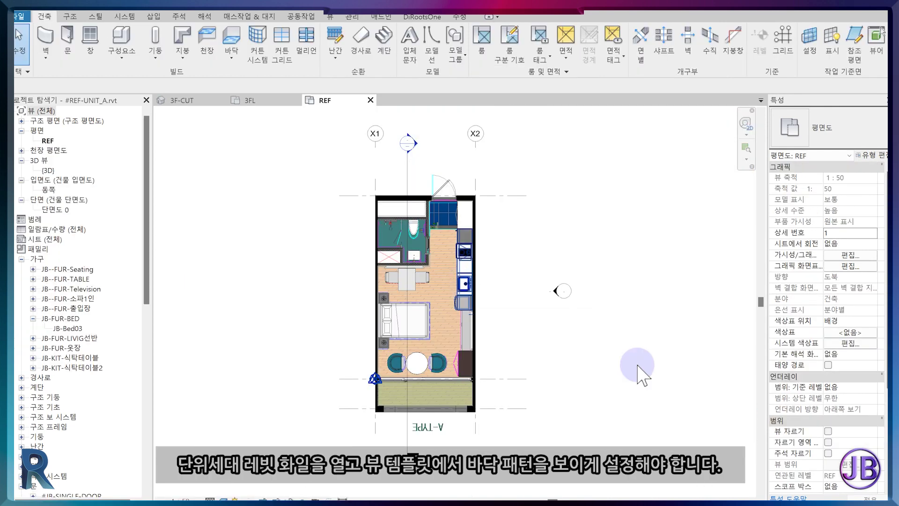
{"action": "scroll", "coordinate": [801, 464], "scroll_direction": "down", "scroll_amount": 3}
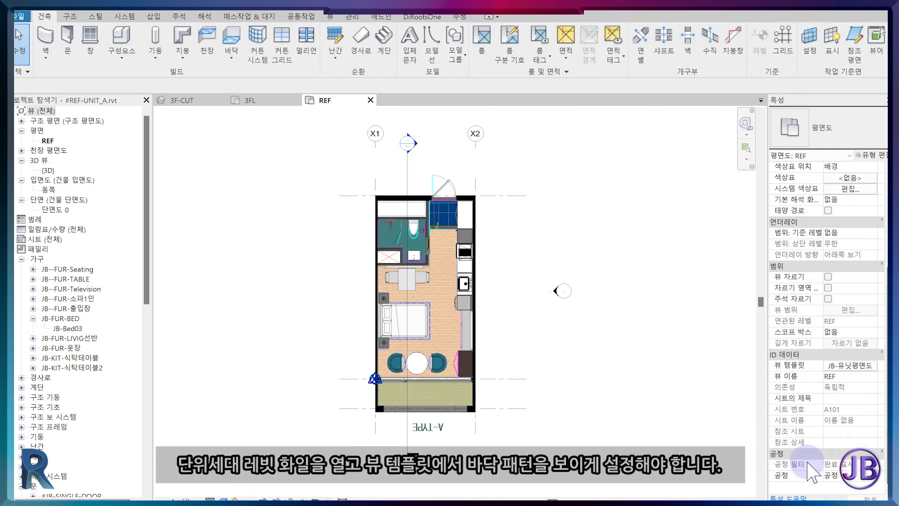
{"action": "left_click", "coordinate": [844, 372]}
{"action": "left_click", "coordinate": [775, 188]}
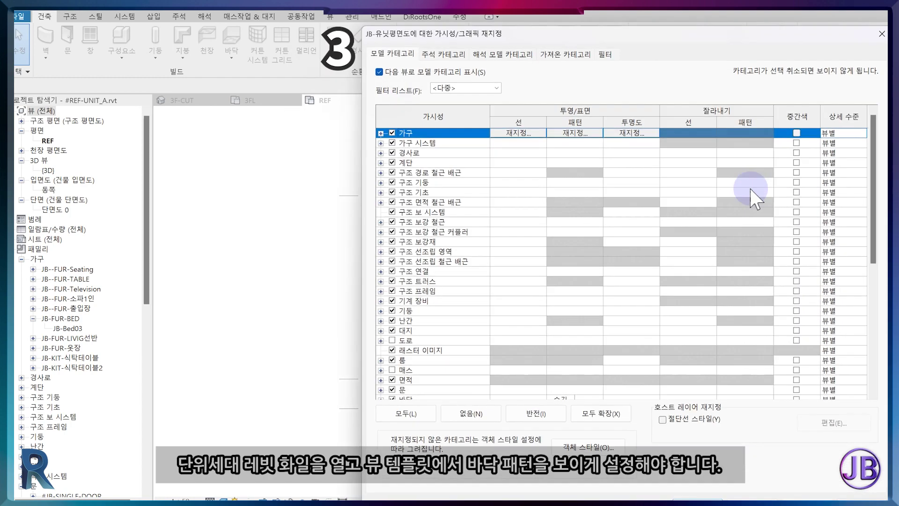
{"action": "left_click", "coordinate": [562, 360]}
{"action": "left_click", "coordinate": [562, 360]}
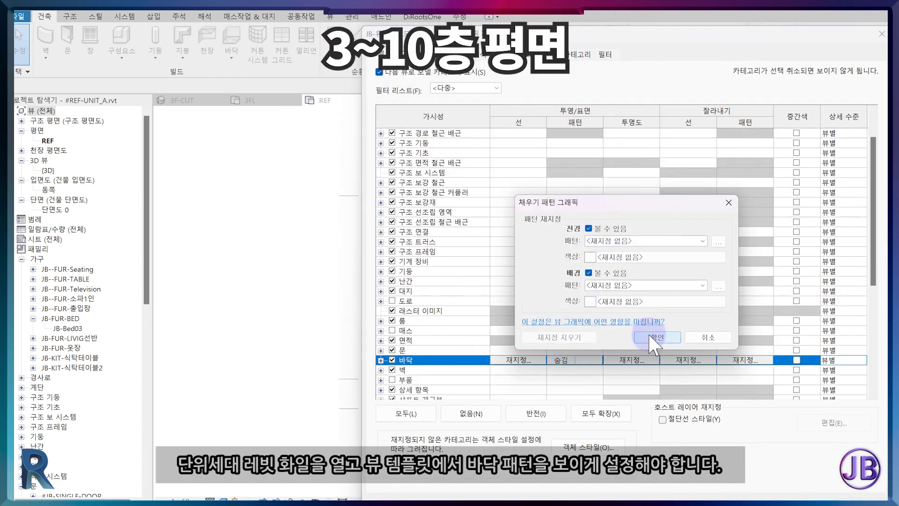
{"action": "left_click", "coordinate": [649, 337]}
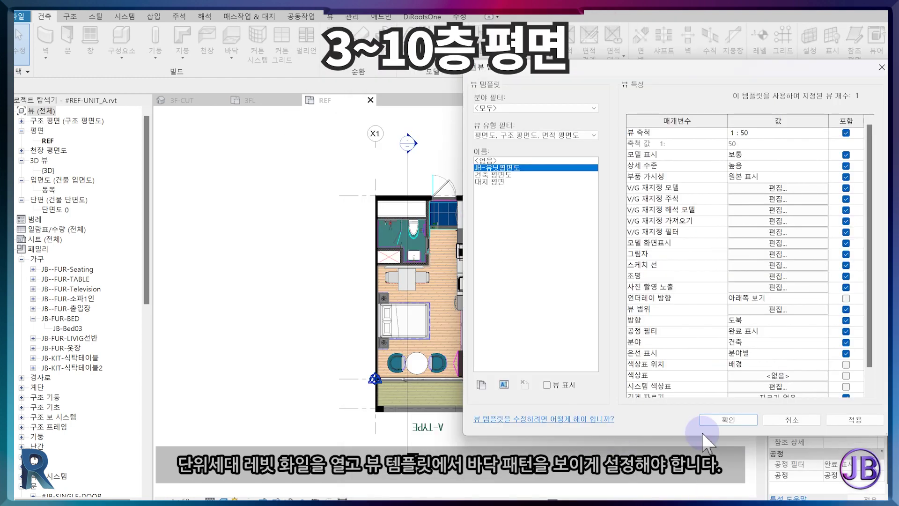
{"action": "left_click", "coordinate": [709, 422]}
Step: Turn off the imported categories in the JB-유닛평면도 view template and accept the changes
{"action": "scroll", "coordinate": [434, 426], "scroll_direction": "up", "scroll_amount": 2}
{"action": "left_click", "coordinate": [851, 369]}
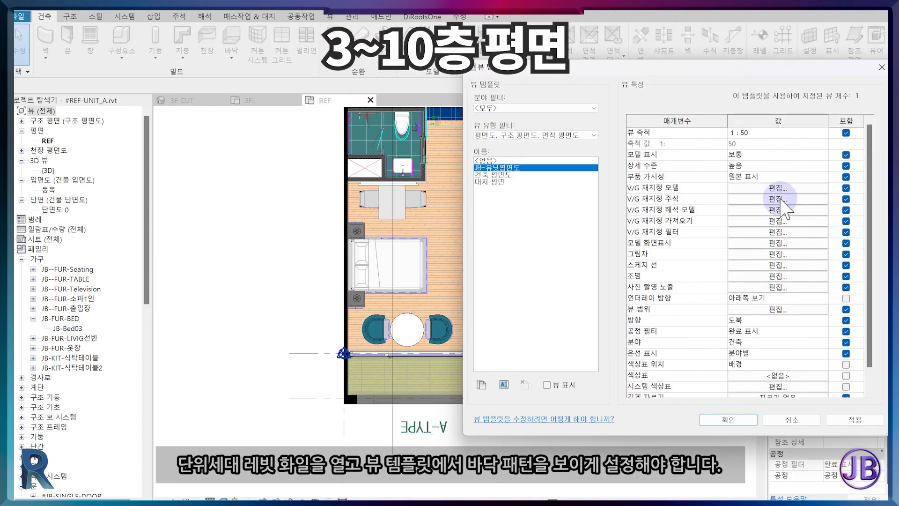
{"action": "left_click", "coordinate": [774, 199]}
{"action": "left_click", "coordinate": [573, 55]}
{"action": "left_click", "coordinate": [698, 503]}
{"action": "left_click", "coordinate": [708, 421]}
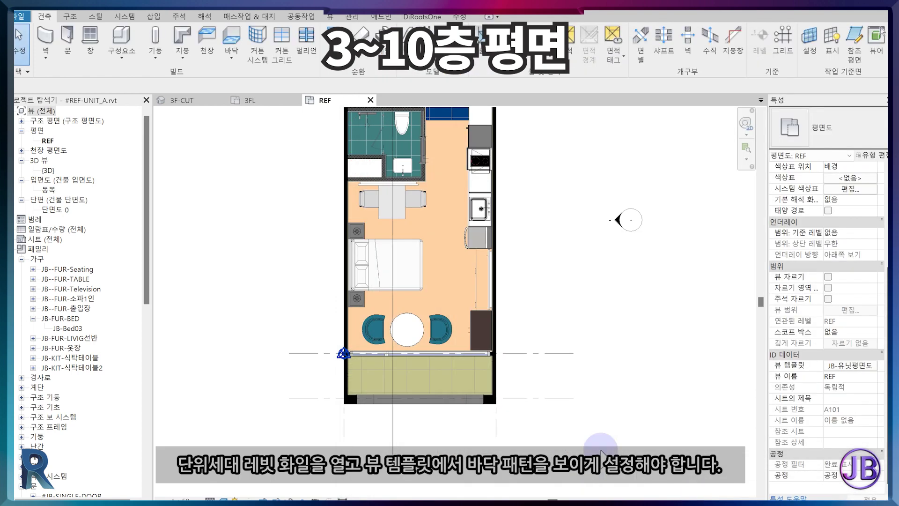
Step: Review the REF plan's floor patterns, save the #REF-UNIT_A.rvt file and close it
{"action": "scroll", "coordinate": [583, 411], "scroll_direction": "down", "scroll_amount": 2}
{"action": "scroll", "coordinate": [530, 308], "scroll_direction": "up", "scroll_amount": 1}
{"action": "scroll", "coordinate": [502, 269], "scroll_direction": "up", "scroll_amount": 1}
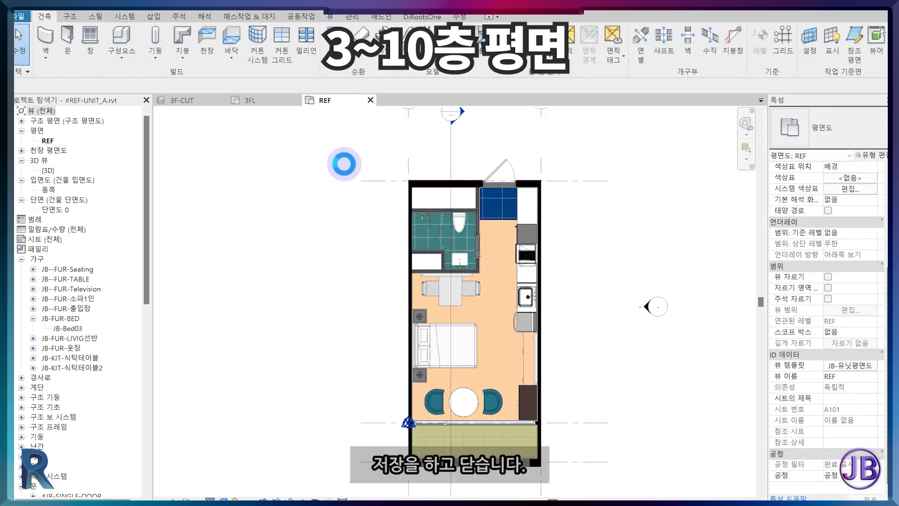
{"action": "left_click", "coordinate": [370, 100]}
Step: Reload the #REF-UNIT_A.rvt link in the architectural model and check the unit floors in the 3FL plan
{"action": "left_click", "coordinate": [352, 16]}
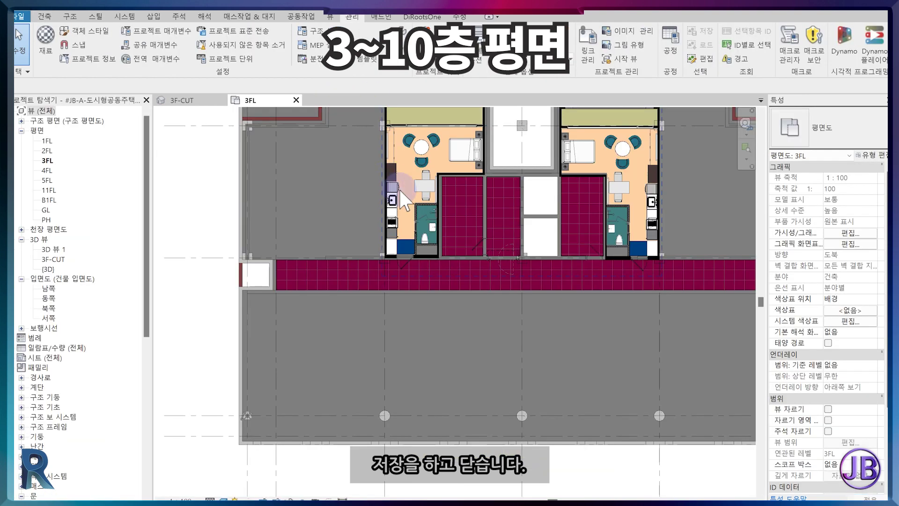
{"action": "left_click", "coordinate": [588, 47]}
{"action": "left_click", "coordinate": [61, 189]}
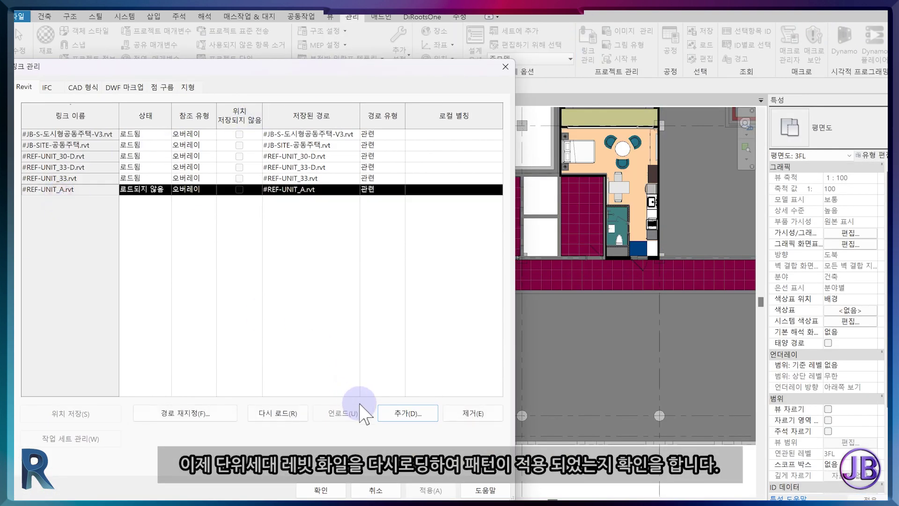
{"action": "left_click", "coordinate": [278, 413]}
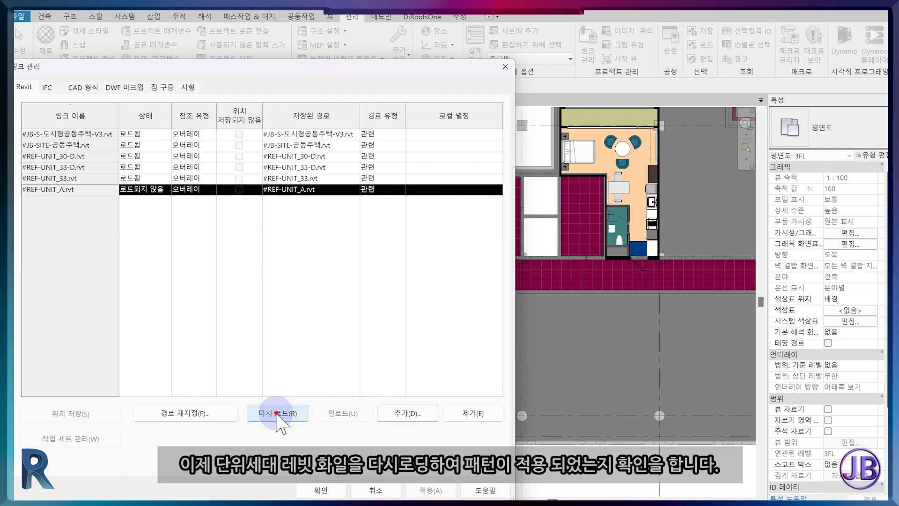
{"action": "left_click", "coordinate": [326, 491]}
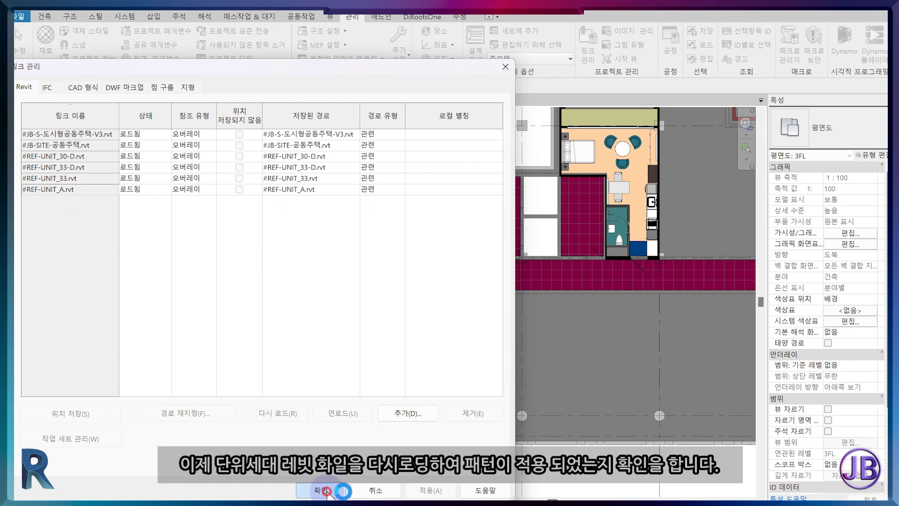
{"action": "scroll", "coordinate": [260, 337], "scroll_direction": "up", "scroll_amount": 4}
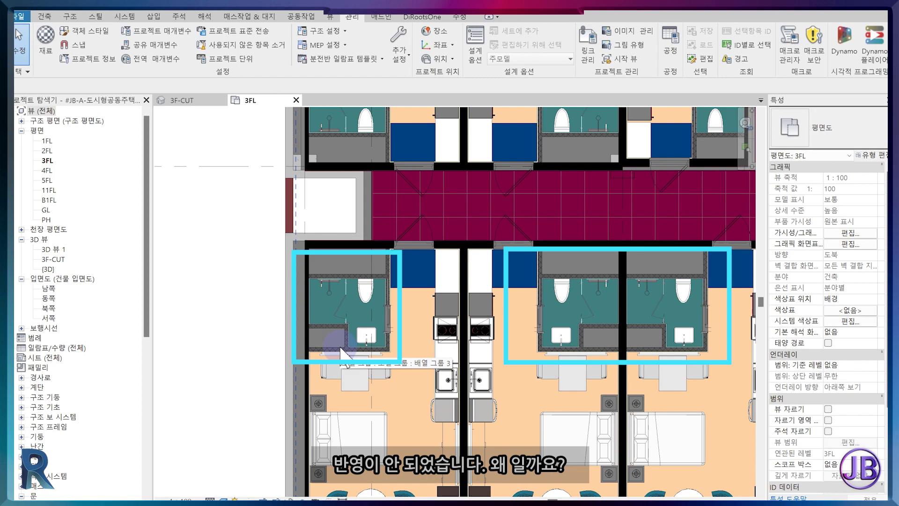
{"action": "scroll", "coordinate": [346, 357], "scroll_direction": "down", "scroll_amount": 5}
{"action": "middle_click_drag", "start_coordinate": [345, 358], "coordinate": [490, 386]}
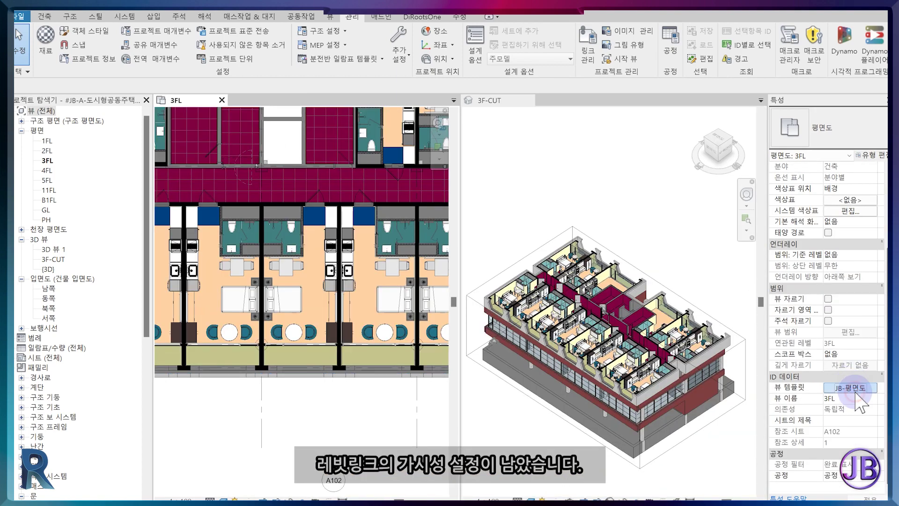
Step: Bring up the display settings of the #REF-UNIT_A.rvt link in the JB-평면도 view template's Revit link overrides
{"action": "left_click", "coordinate": [856, 392]}
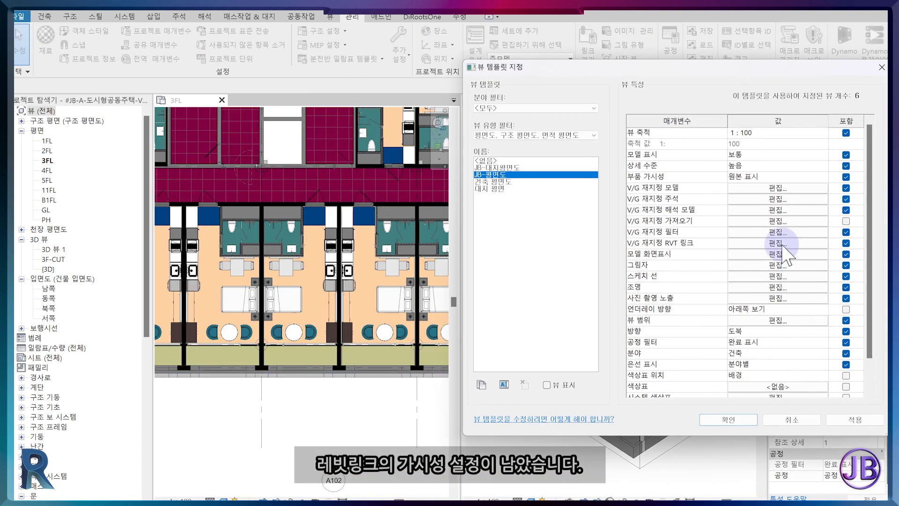
{"action": "left_click", "coordinate": [793, 261]}
{"action": "left_click", "coordinate": [630, 54]}
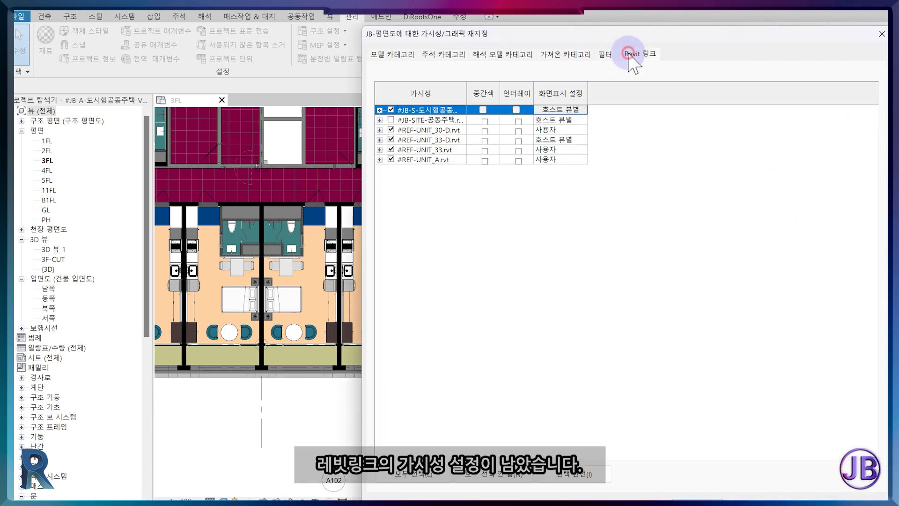
{"action": "left_click", "coordinate": [425, 160]}
{"action": "left_click", "coordinate": [538, 160]}
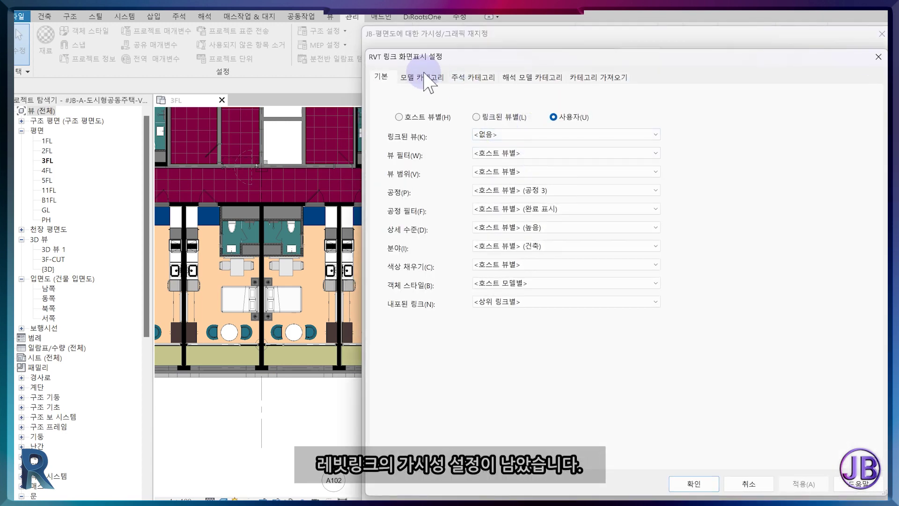
Step: Make the 바닥 foreground surface pattern visible in the #REF-UNIT_A.rvt link's custom model categories and accept the link settings
{"action": "left_click", "coordinate": [426, 77]}
{"action": "scroll", "coordinate": [421, 304], "scroll_direction": "down", "scroll_amount": 5}
{"action": "scroll", "coordinate": [424, 370], "scroll_direction": "down", "scroll_amount": 2}
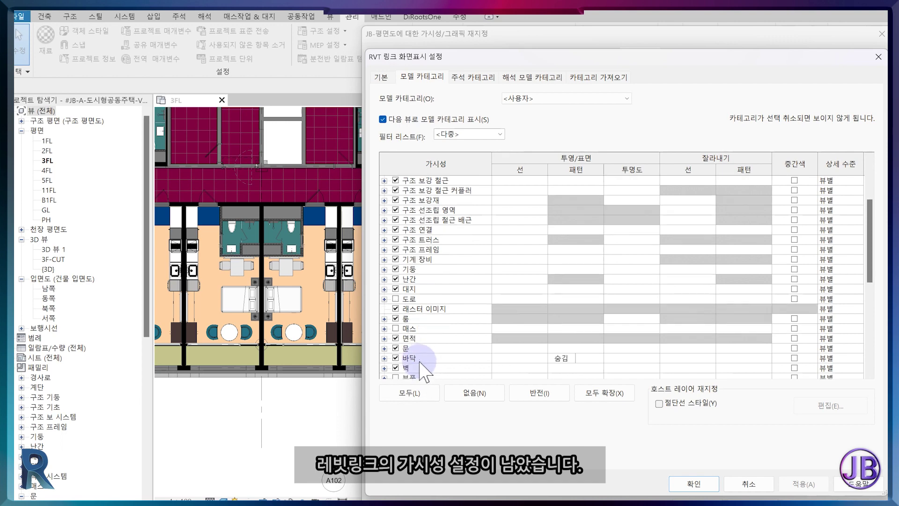
{"action": "left_click", "coordinate": [562, 359]}
{"action": "left_click", "coordinate": [564, 358]}
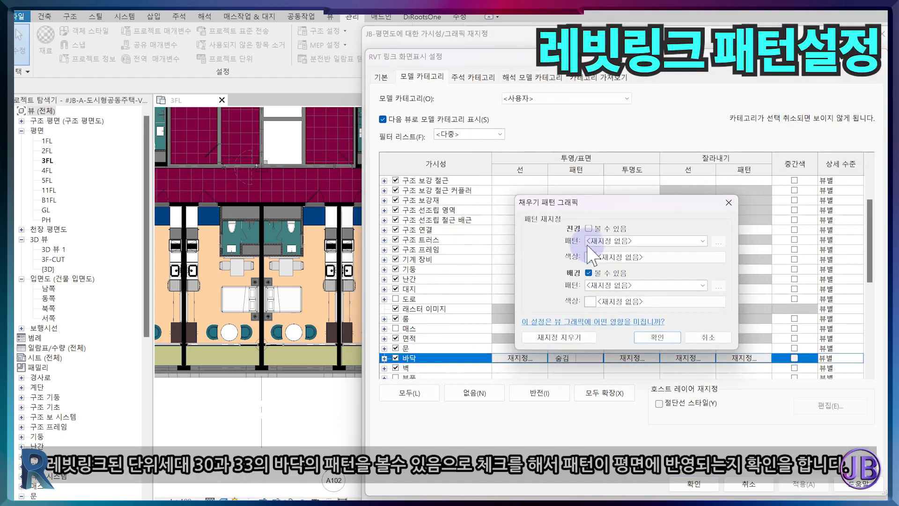
{"action": "left_click", "coordinate": [644, 337]}
{"action": "key", "text": "Return"}
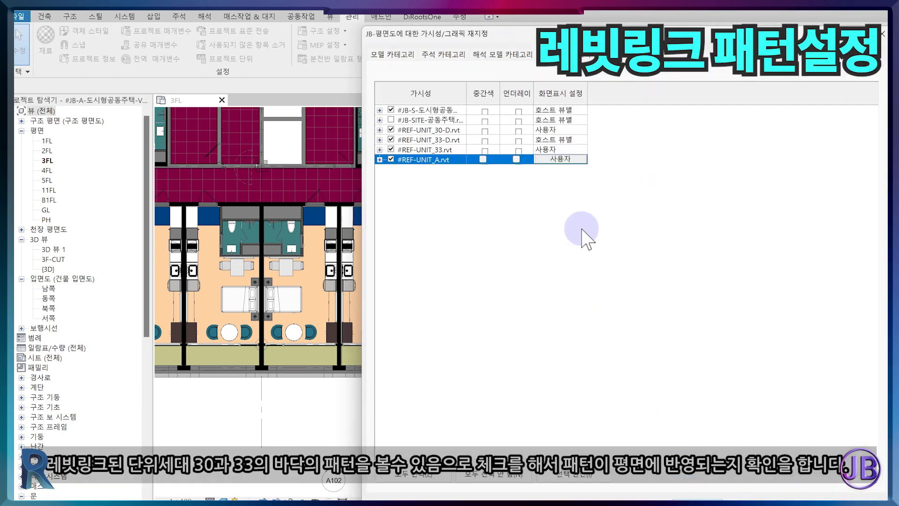
Step: Make the 바닥 foreground surface pattern visible in the model categories of the #REF-UNIT_33.rvt link
{"action": "left_click", "coordinate": [426, 150]}
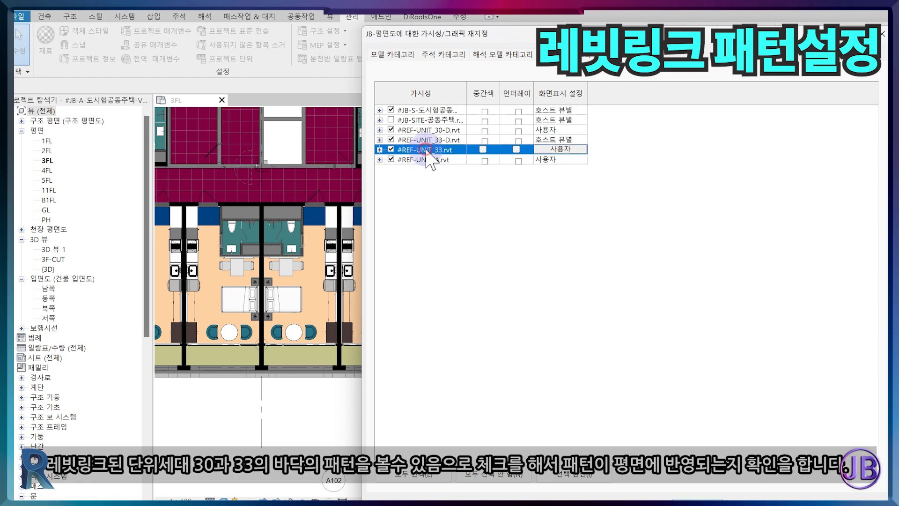
{"action": "left_click", "coordinate": [558, 150]}
{"action": "left_click", "coordinate": [421, 77]}
{"action": "scroll", "coordinate": [449, 315], "scroll_direction": "down", "scroll_amount": 3}
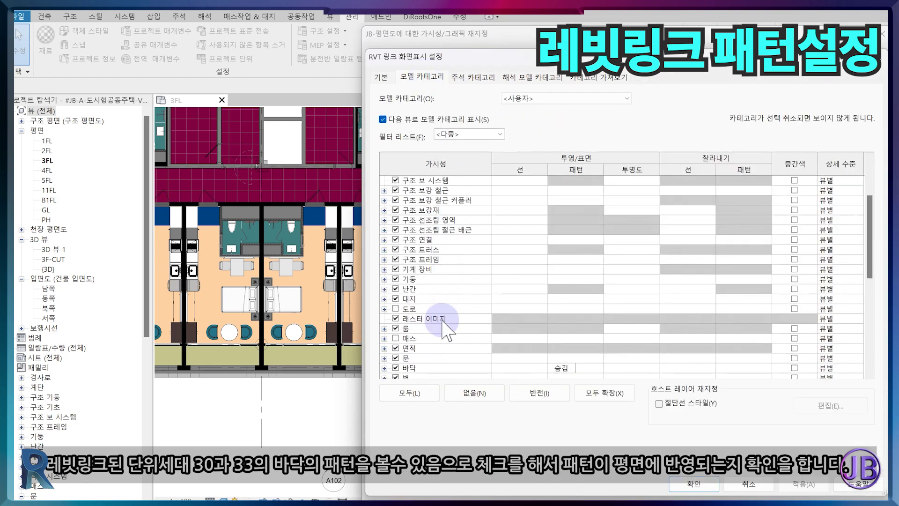
{"action": "scroll", "coordinate": [449, 323], "scroll_direction": "down", "scroll_amount": 2}
{"action": "left_click", "coordinate": [568, 329]}
{"action": "left_click", "coordinate": [576, 329]}
{"action": "left_click", "coordinate": [590, 228]}
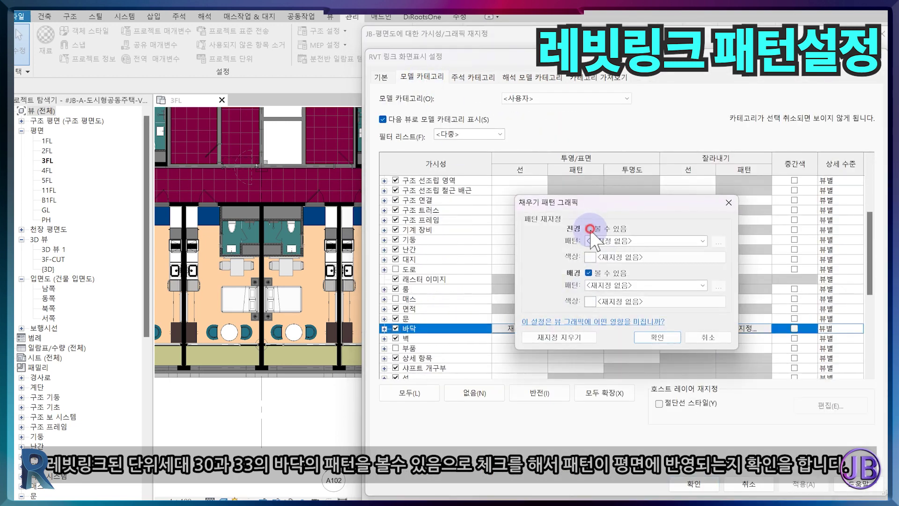
{"action": "left_click", "coordinate": [657, 338]}
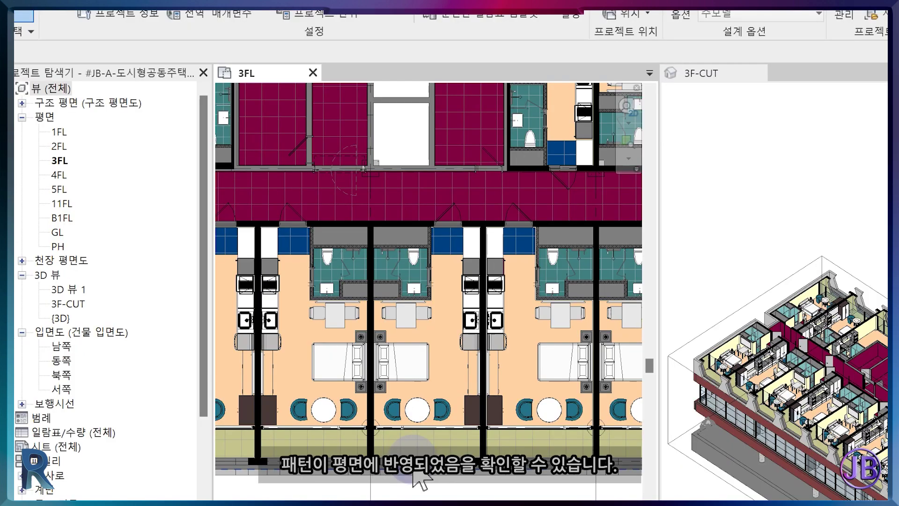
Step: Examine the bathroom, entrance and balcony floor patterns of the linked units in the 3FL plan
{"action": "scroll", "coordinate": [413, 471], "scroll_direction": "up", "scroll_amount": 4}
{"action": "scroll", "coordinate": [412, 469], "scroll_direction": "down", "scroll_amount": 5}
{"action": "middle_click_drag", "start_coordinate": [234, 181], "coordinate": [323, 386]}
{"action": "scroll", "coordinate": [323, 386], "scroll_direction": "up", "scroll_amount": 2}
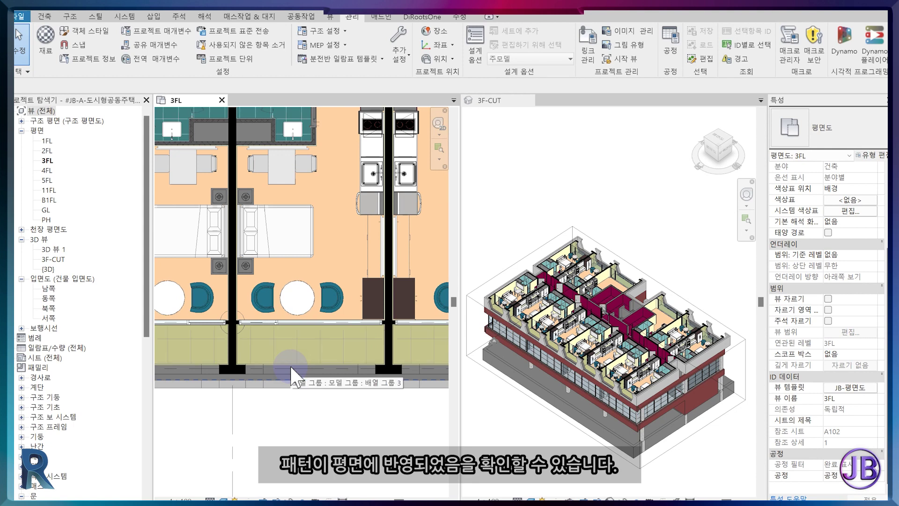
{"action": "scroll", "coordinate": [229, 317], "scroll_direction": "down", "scroll_amount": 5}
{"action": "scroll", "coordinate": [255, 345], "scroll_direction": "up", "scroll_amount": 2}
Step: Merge the 3F-CUT view back into the 3FL tab group and display the whole 3FL plan
{"action": "left_click_drag", "start_coordinate": [490, 101], "coordinate": [237, 103]}
{"action": "left_click", "coordinate": [221, 101]}
{"action": "scroll", "coordinate": [272, 262], "scroll_direction": "up", "scroll_amount": 4}
{"action": "scroll", "coordinate": [319, 328], "scroll_direction": "down", "scroll_amount": 4}
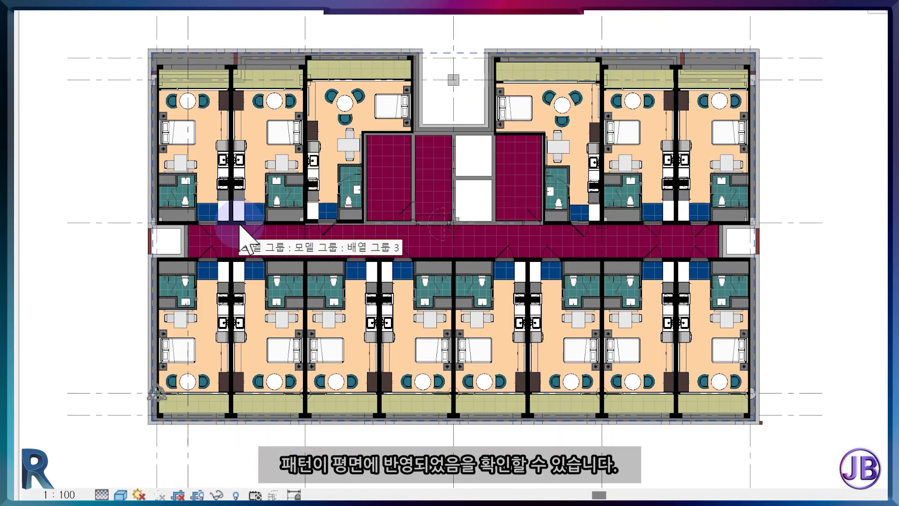